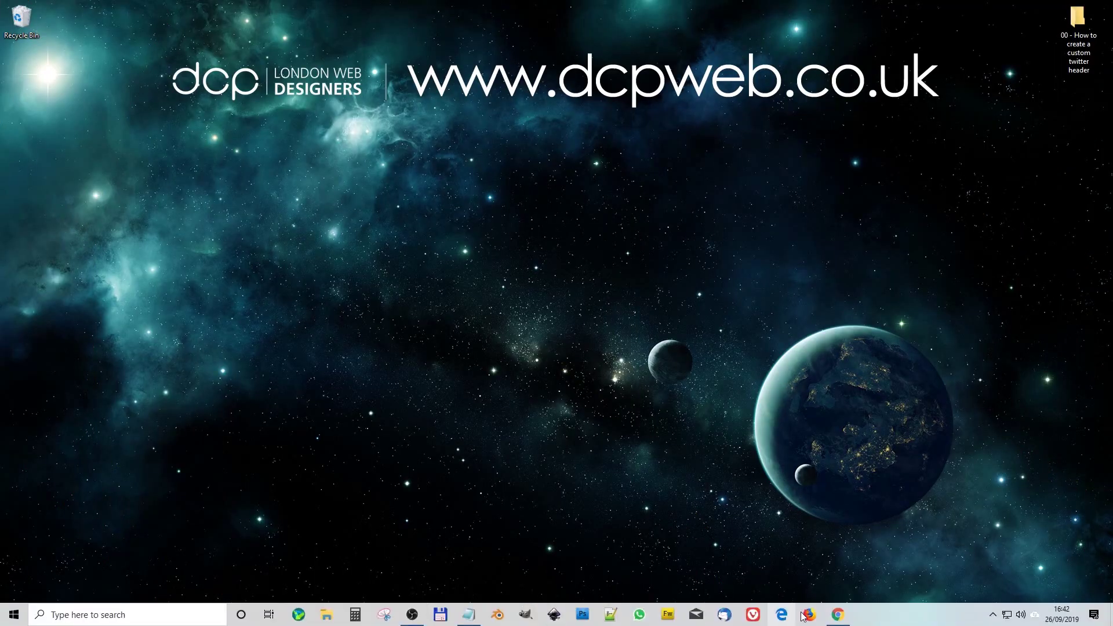
Open the Twitter profile page in Chrome and examine the enlarged header image
{"action": "left_click", "coordinate": [839, 616]}
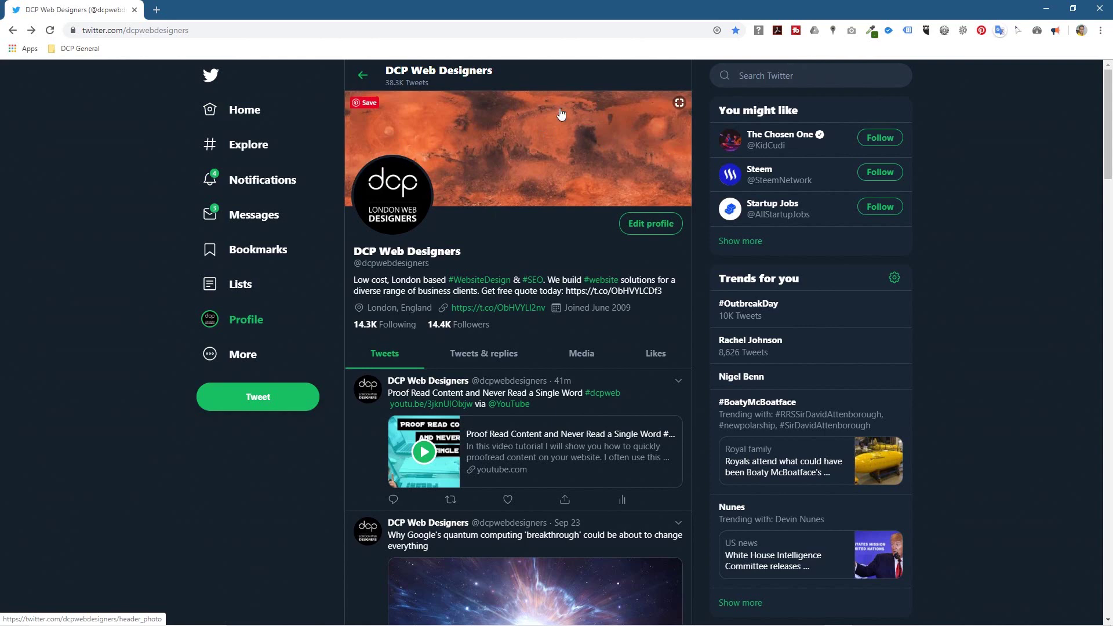
{"action": "left_click", "coordinate": [532, 151]}
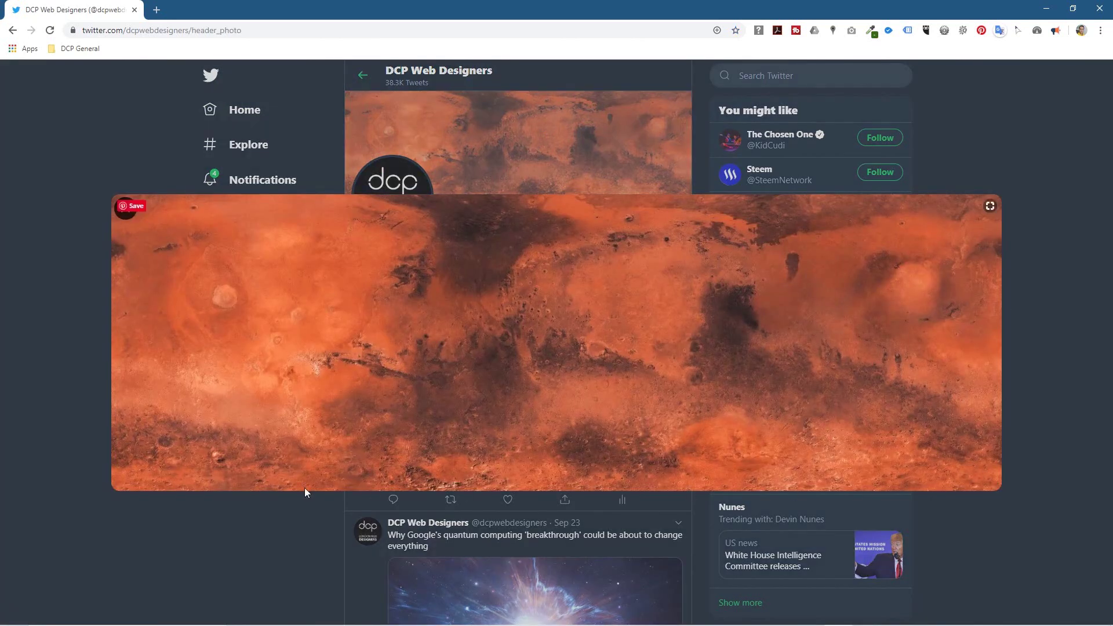
{"action": "left_click", "coordinate": [1006, 113]}
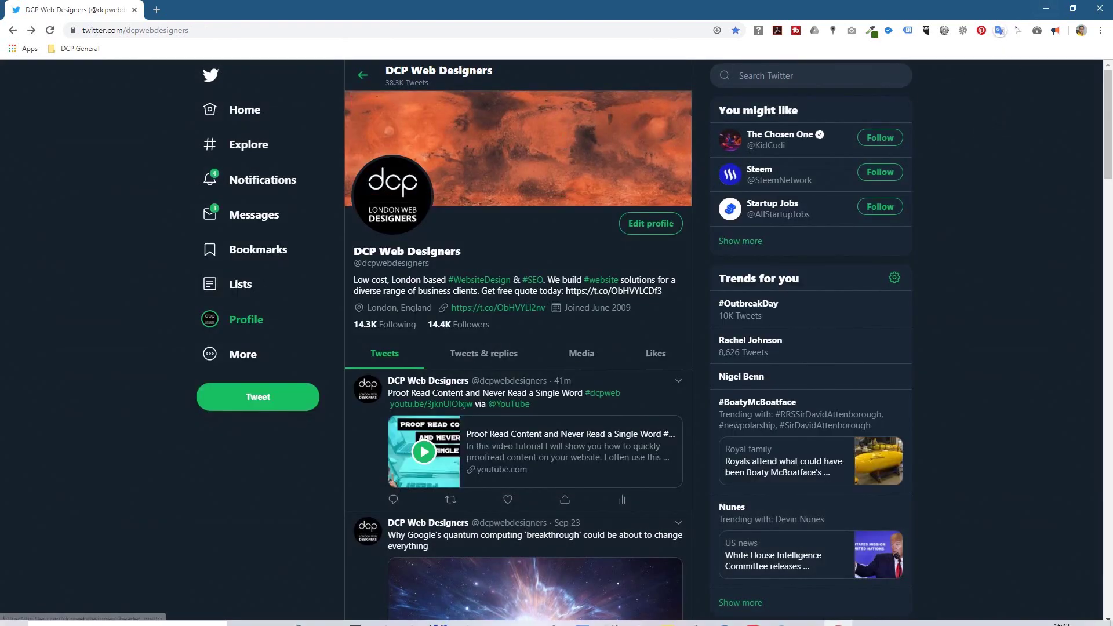
Launch GIMP and set up a new image 1500 px wide and 500 px high
{"action": "left_click", "coordinate": [521, 618]}
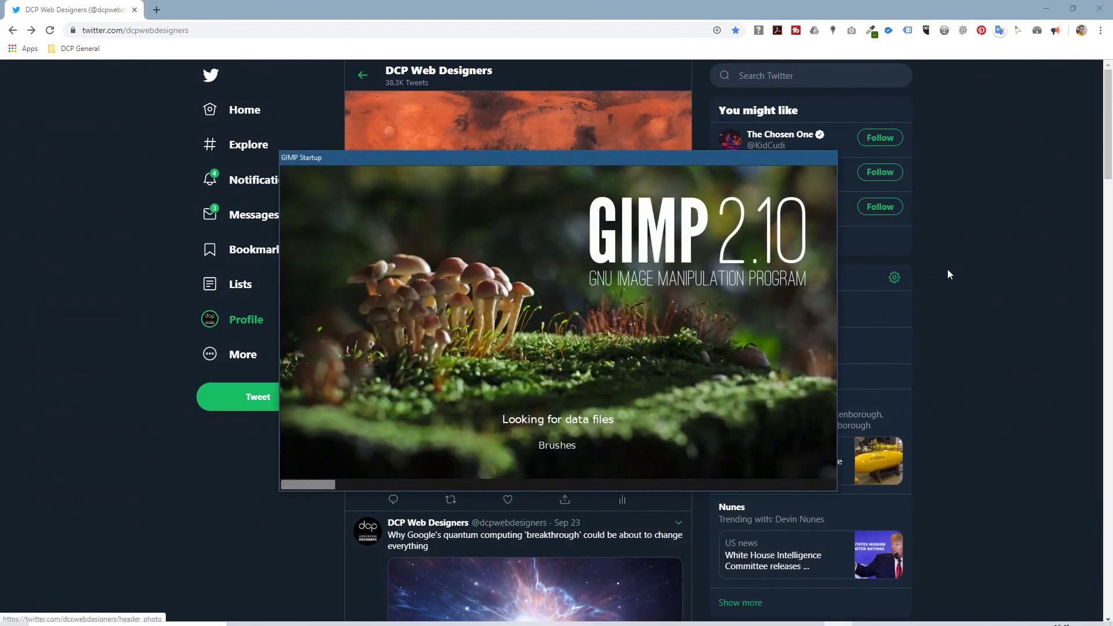
{"action": "left_click", "coordinate": [1046, 8]}
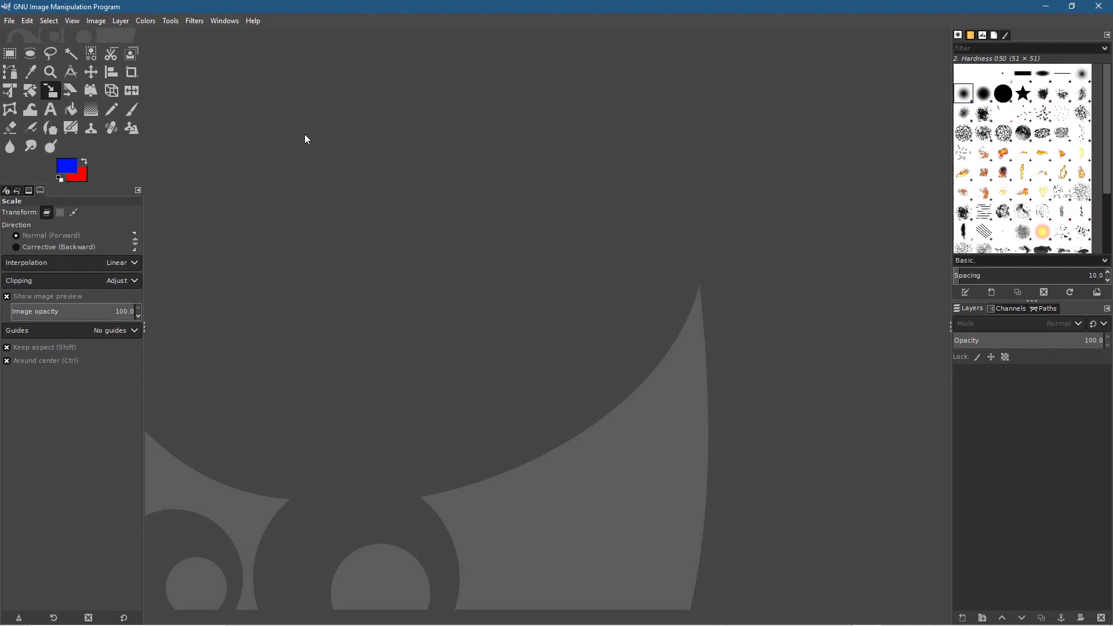
{"action": "left_click", "coordinate": [9, 22]}
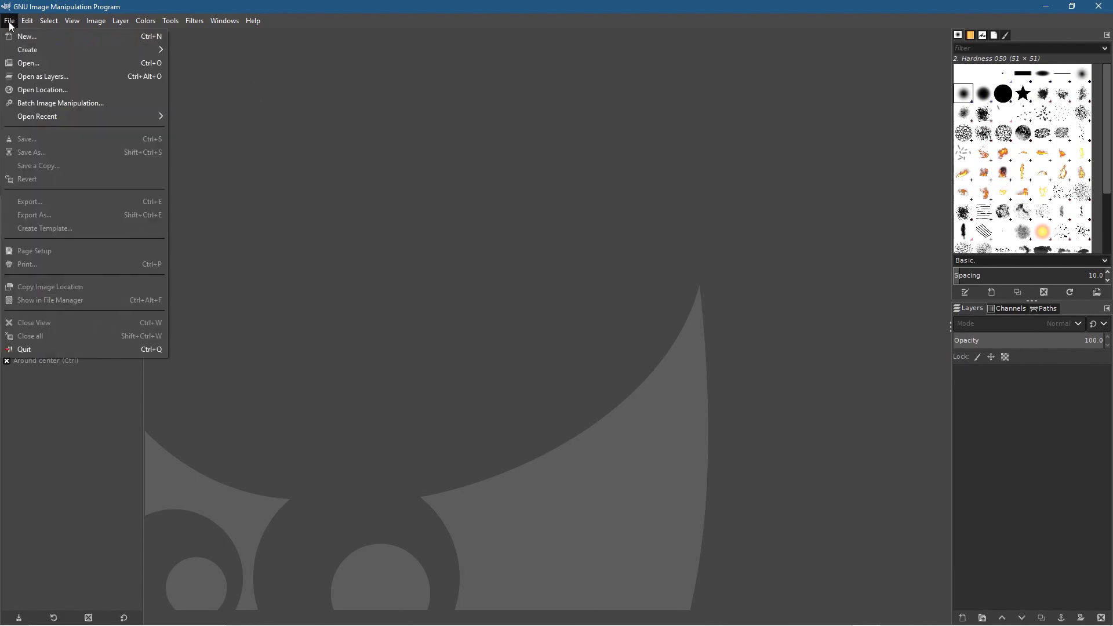
{"action": "left_click", "coordinate": [27, 36]}
{"action": "left_click_drag", "start_coordinate": [589, 194], "coordinate": [529, 189]}
{"action": "type", "text": "1500"}
{"action": "key", "text": "Tab"}
{"action": "type", "text": "500"}
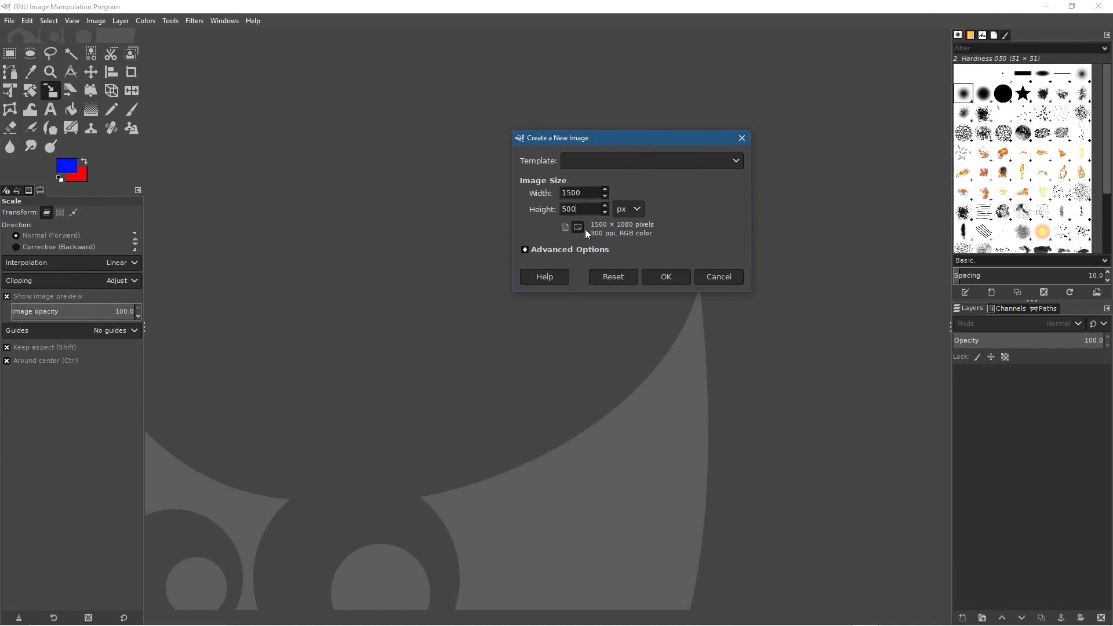
Set the new image's X and Y resolution to 72 pixels/in, fill it with Transparency, and create it
{"action": "left_click", "coordinate": [547, 249]}
{"action": "key", "text": "Tab"}
{"action": "type", "text": "72"}
{"action": "key", "text": "Tab"}
{"action": "type", "text": "7"}
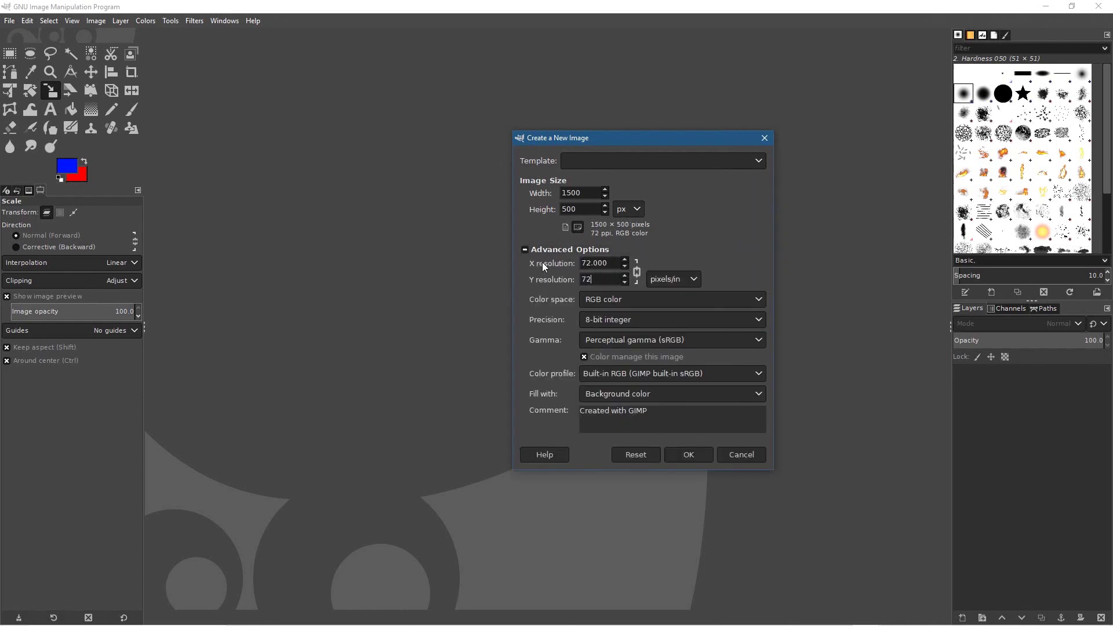
{"action": "type", "text": "2"}
{"action": "key", "text": "Return"}
{"action": "left_click", "coordinate": [611, 396]}
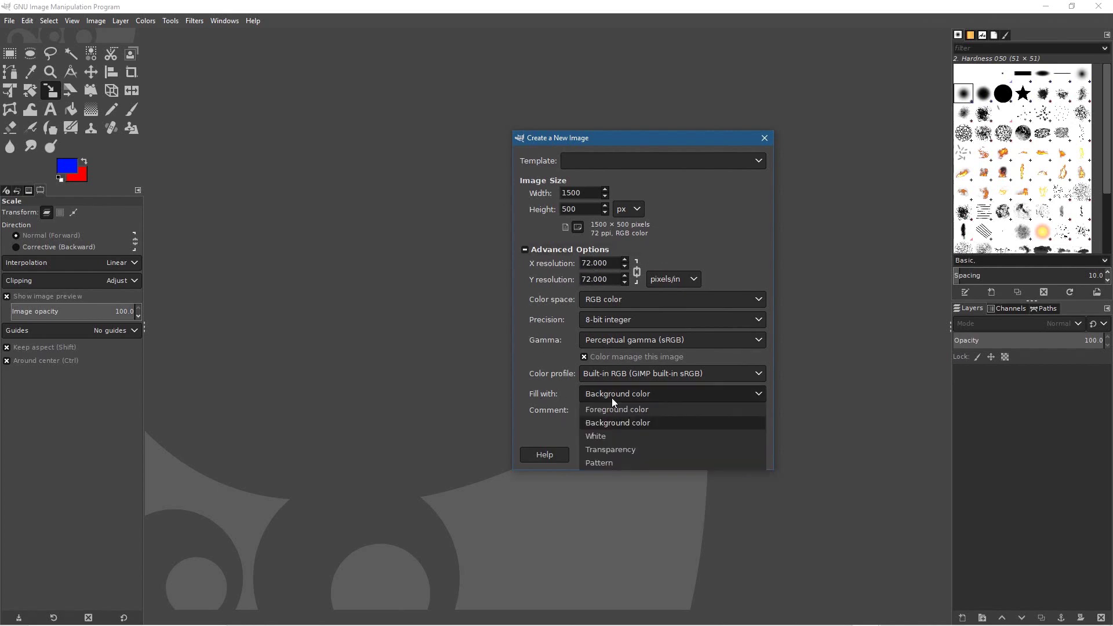
{"action": "left_click", "coordinate": [608, 449]}
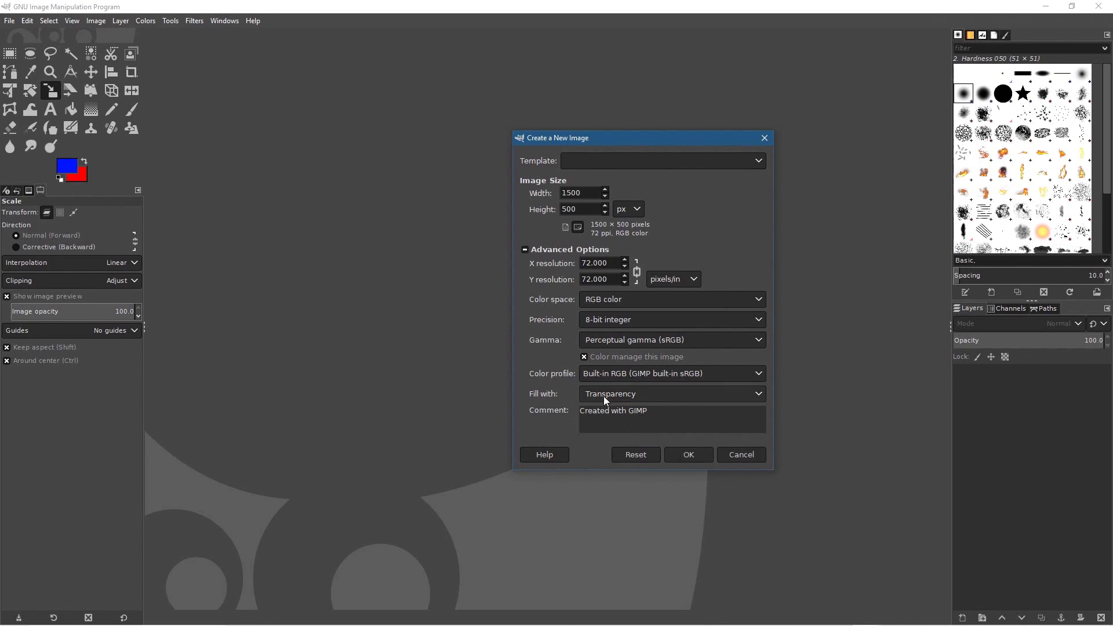
{"action": "left_click", "coordinate": [687, 455]}
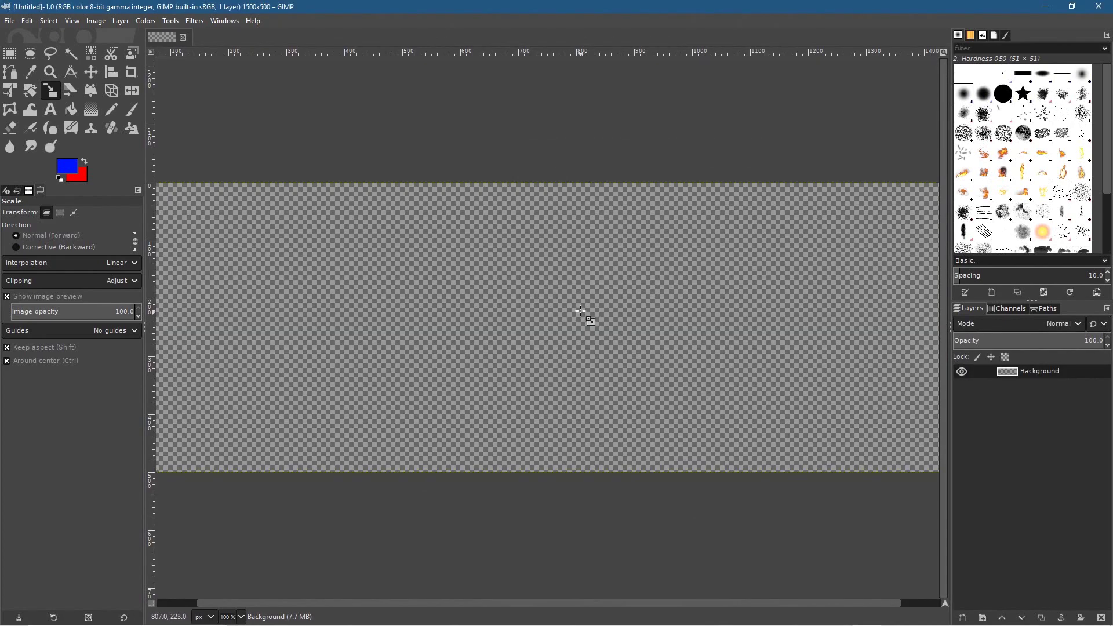
Add a new 1500 × 500 px transparent layer above the Background layer
{"action": "key", "text": "ctrl"}
{"action": "key", "text": "minus"}
{"action": "key", "text": "ctrl"}
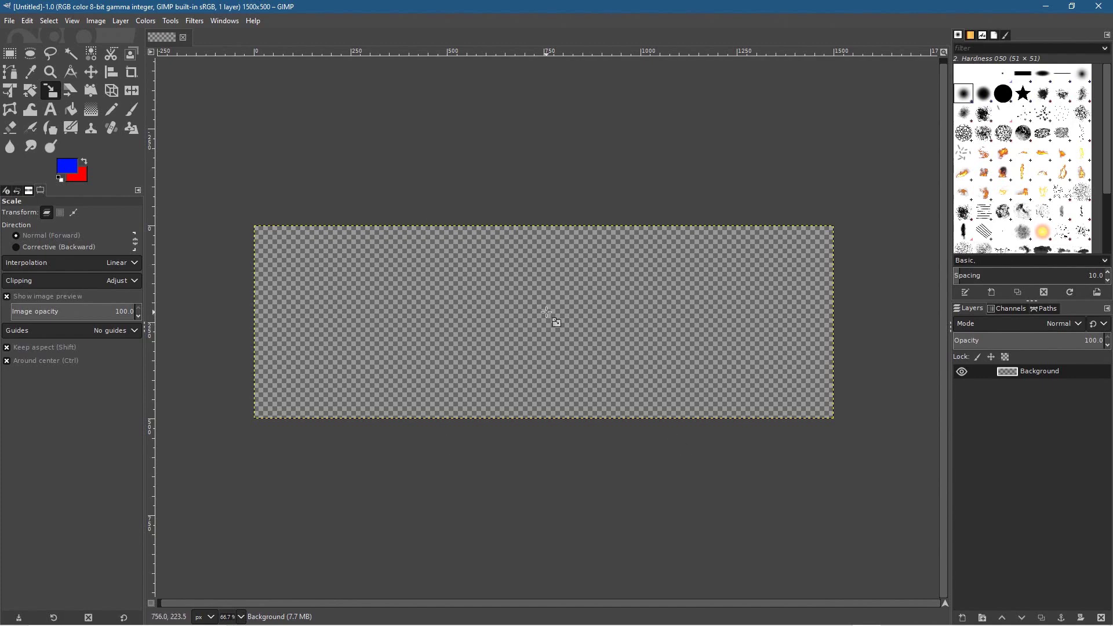
{"action": "scroll", "coordinate": [547, 312], "scroll_direction": "down", "scroll_amount": 1}
{"action": "scroll", "coordinate": [546, 311], "scroll_direction": "up", "scroll_amount": 3}
{"action": "scroll", "coordinate": [548, 313], "scroll_direction": "down", "scroll_amount": 2}
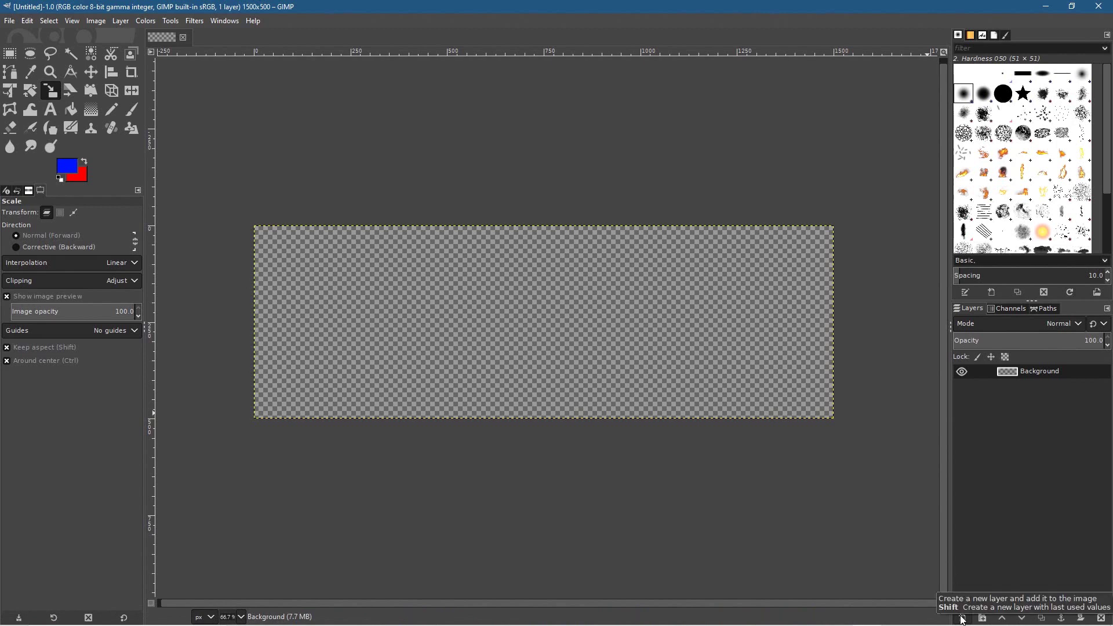
{"action": "left_click", "coordinate": [962, 618]}
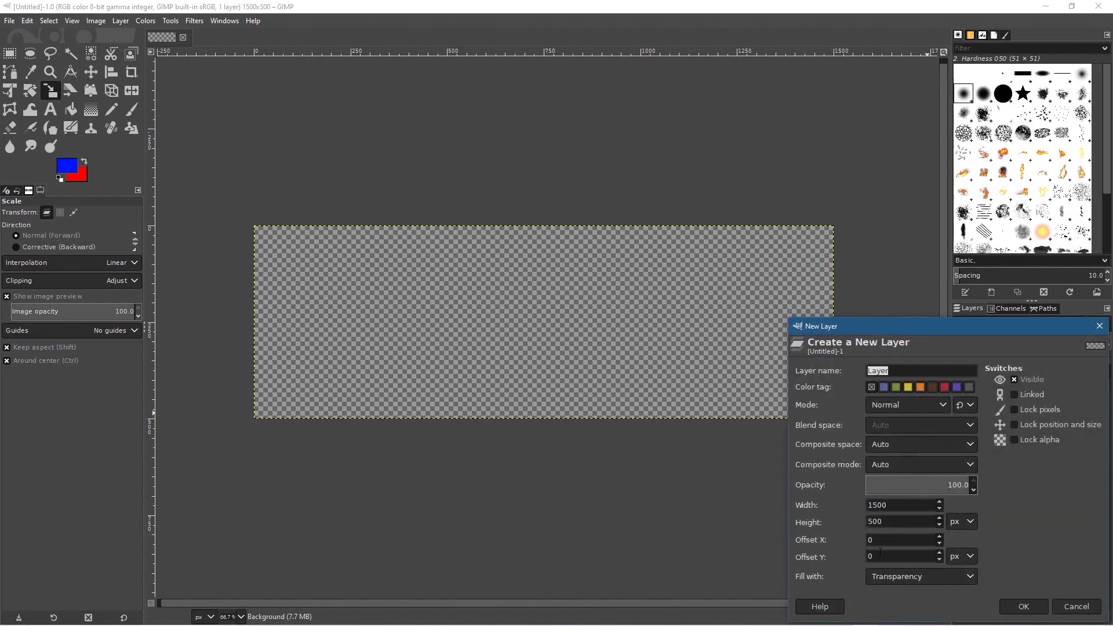
{"action": "left_click", "coordinate": [1075, 606]}
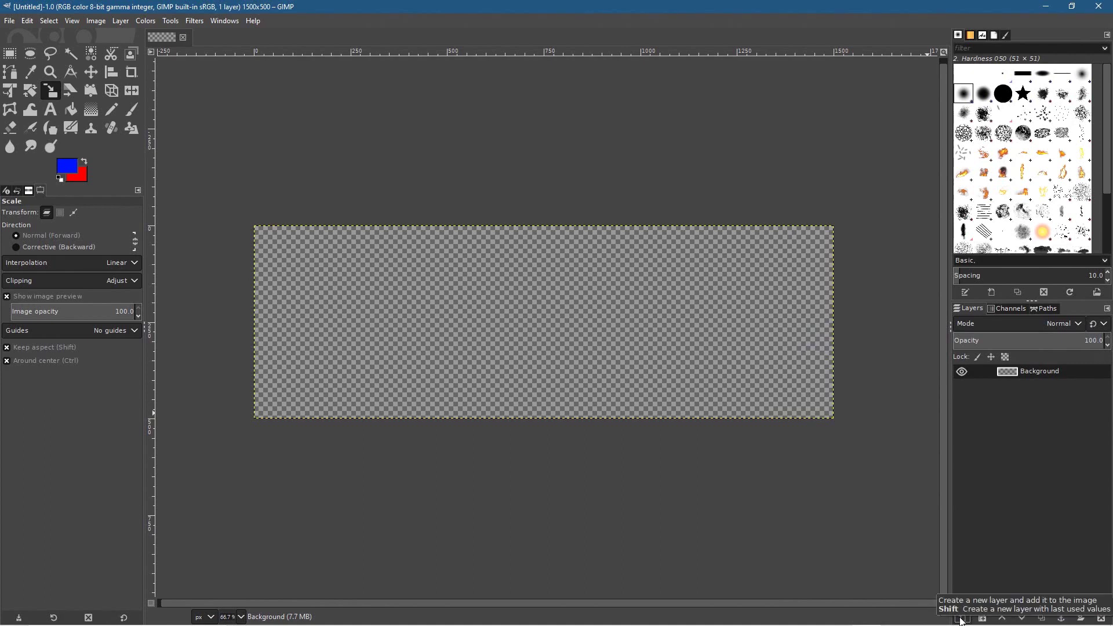
{"action": "left_click", "coordinate": [962, 619]}
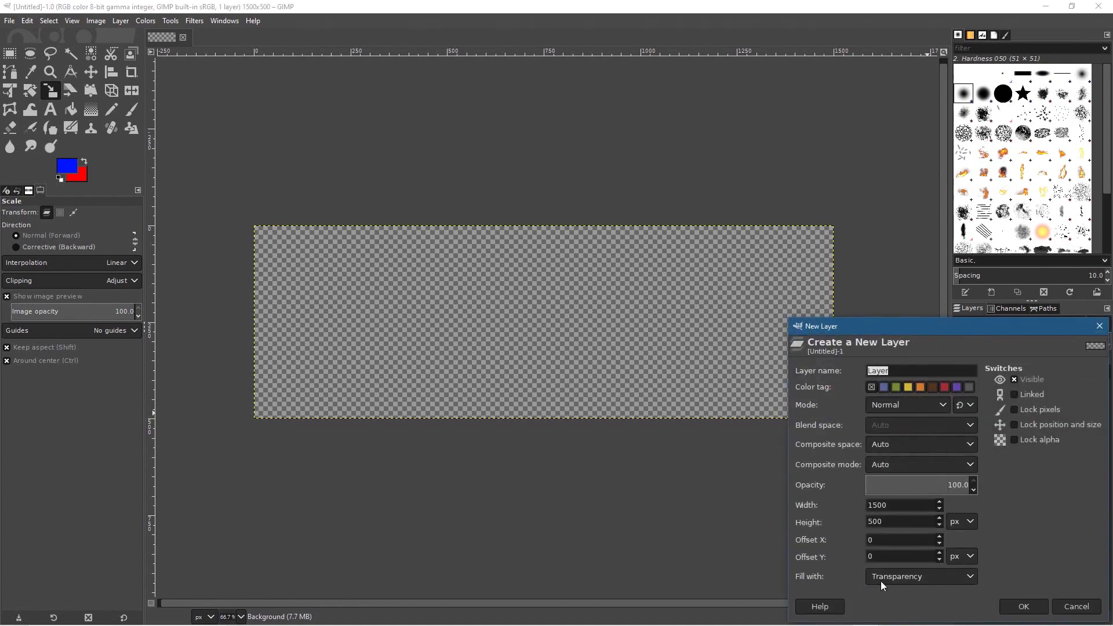
{"action": "left_click", "coordinate": [1022, 607]}
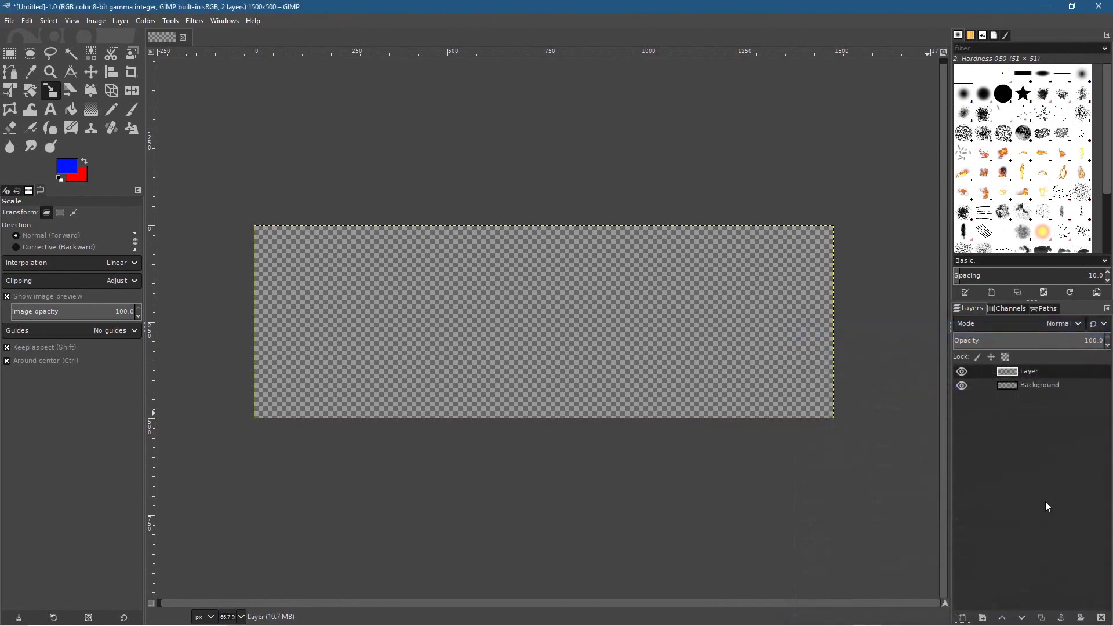
Rename the new layer as Logo Space
{"action": "double_click", "coordinate": [1021, 374]}
{"action": "type", "text": "Bac"}
{"action": "type", "text": "Logo "}
{"action": "type", "text": "Space"}
{"action": "key", "text": "Return"}
Switch to the Twitter profile in Chrome and examine where the profile logo overlaps the header image, then return to GIMP
{"action": "left_click", "coordinate": [838, 615]}
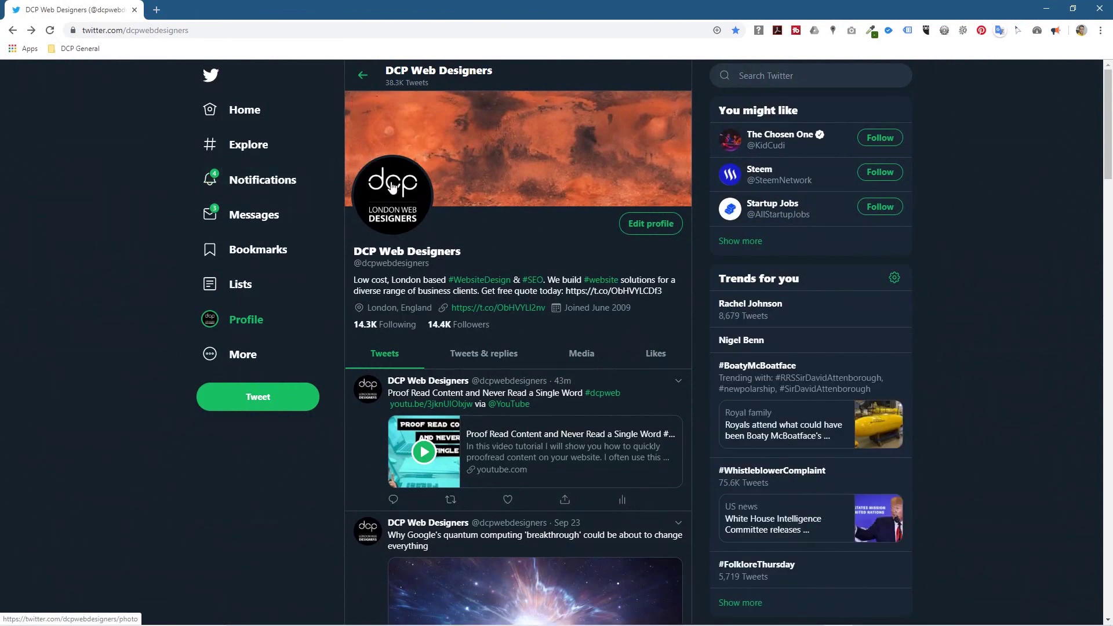
{"action": "left_click", "coordinate": [507, 146]}
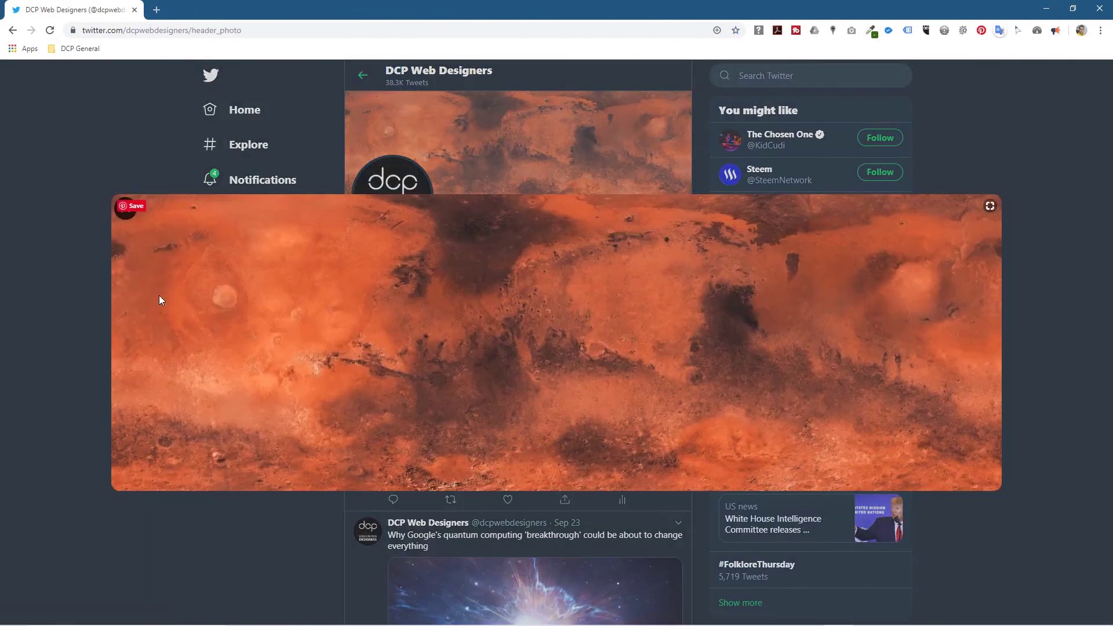
{"action": "left_click", "coordinate": [85, 300]}
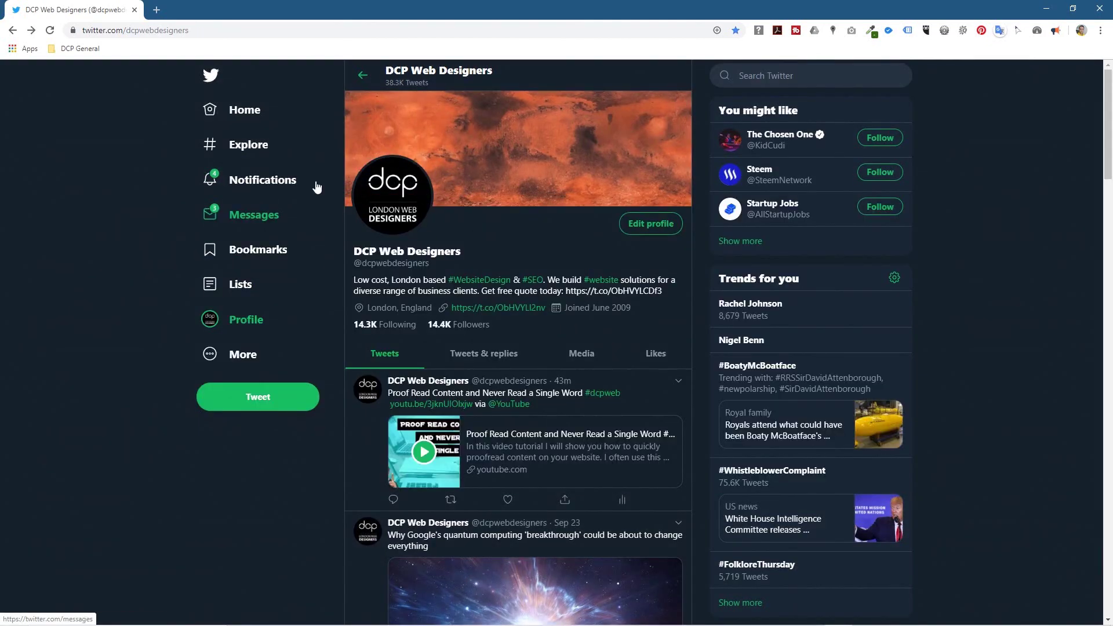
{"action": "left_click", "coordinate": [1047, 11]}
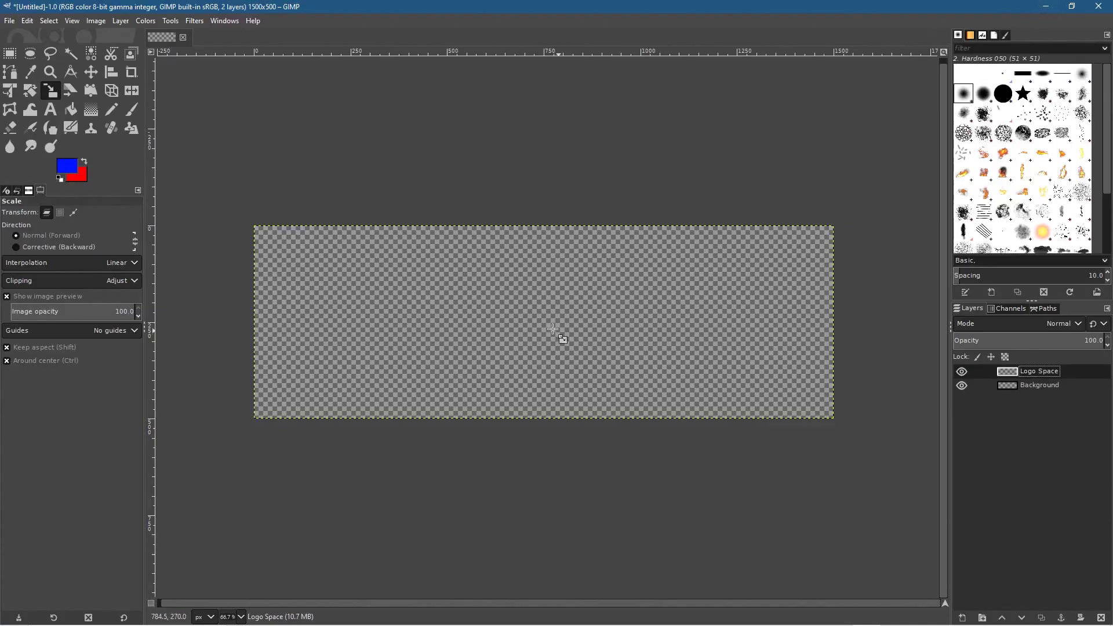
Place a vertical guide at about 423 px and a horizontal guide at about 224 px to mark off the logo area
{"action": "left_click", "coordinate": [76, 23]}
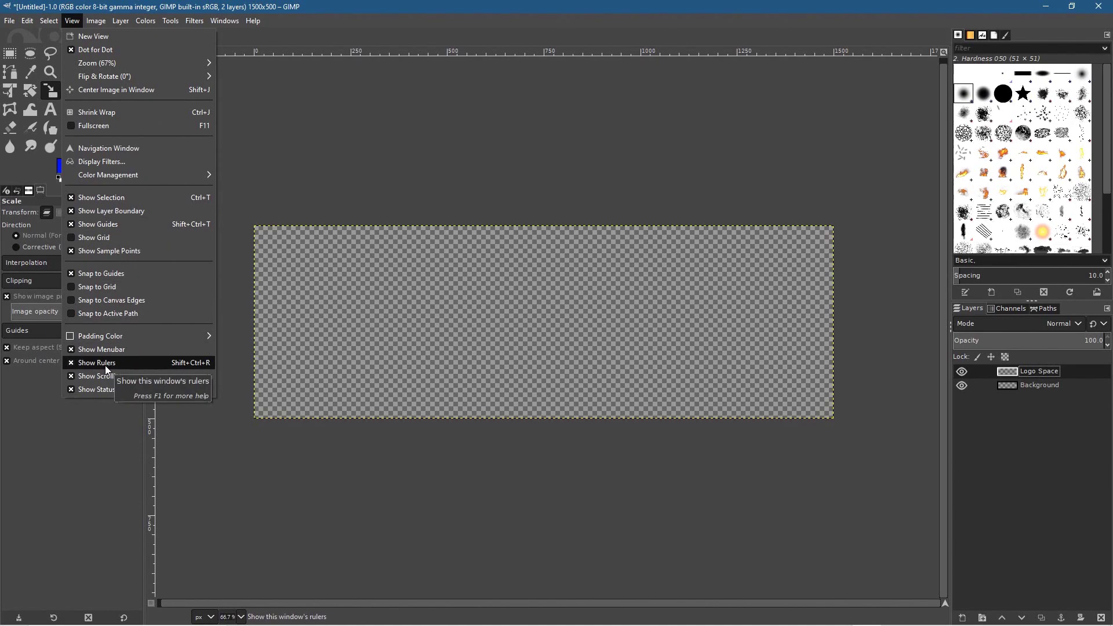
{"action": "left_click", "coordinate": [437, 6]}
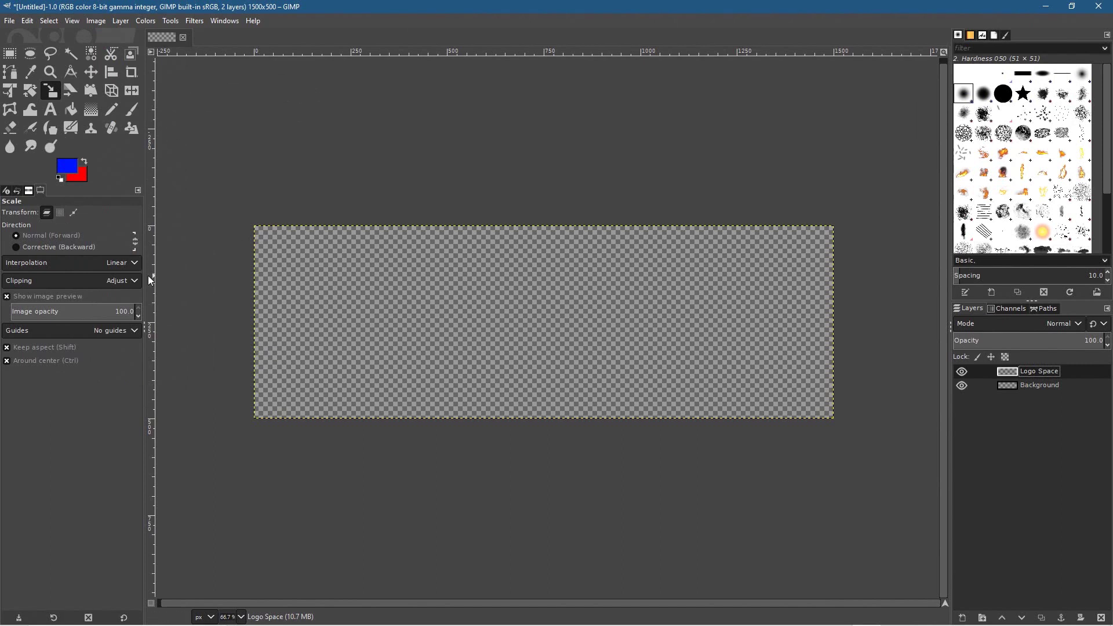
{"action": "left_click_drag", "start_coordinate": [150, 280], "coordinate": [420, 281]}
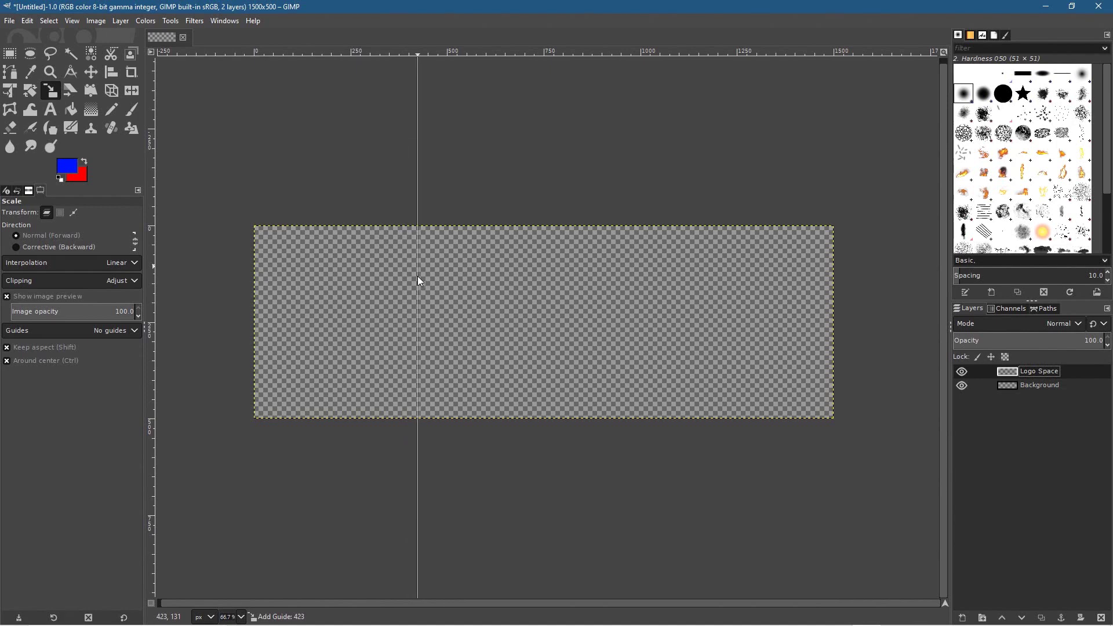
{"action": "left_click_drag", "start_coordinate": [420, 281], "coordinate": [421, 281]}
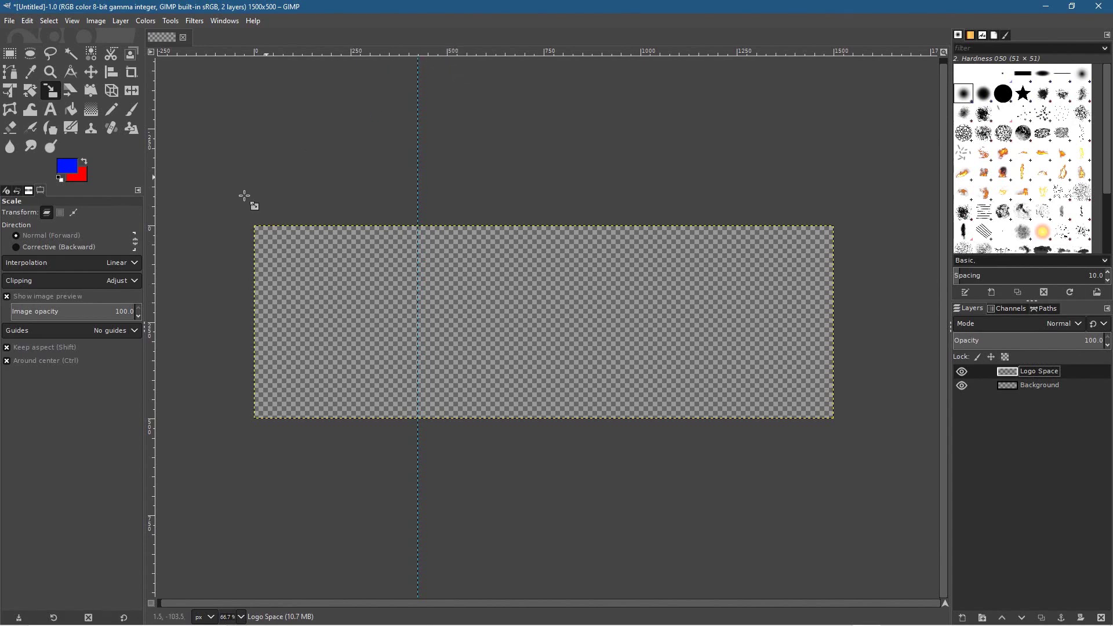
{"action": "left_click_drag", "start_coordinate": [234, 51], "coordinate": [206, 323]}
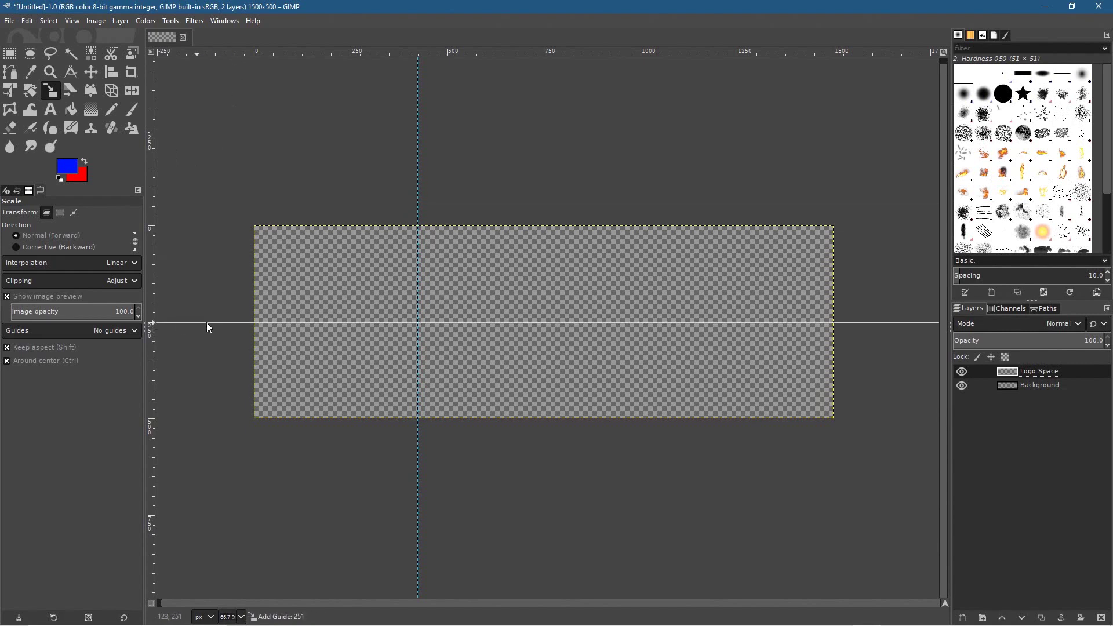
{"action": "left_click_drag", "start_coordinate": [206, 323], "coordinate": [197, 311]}
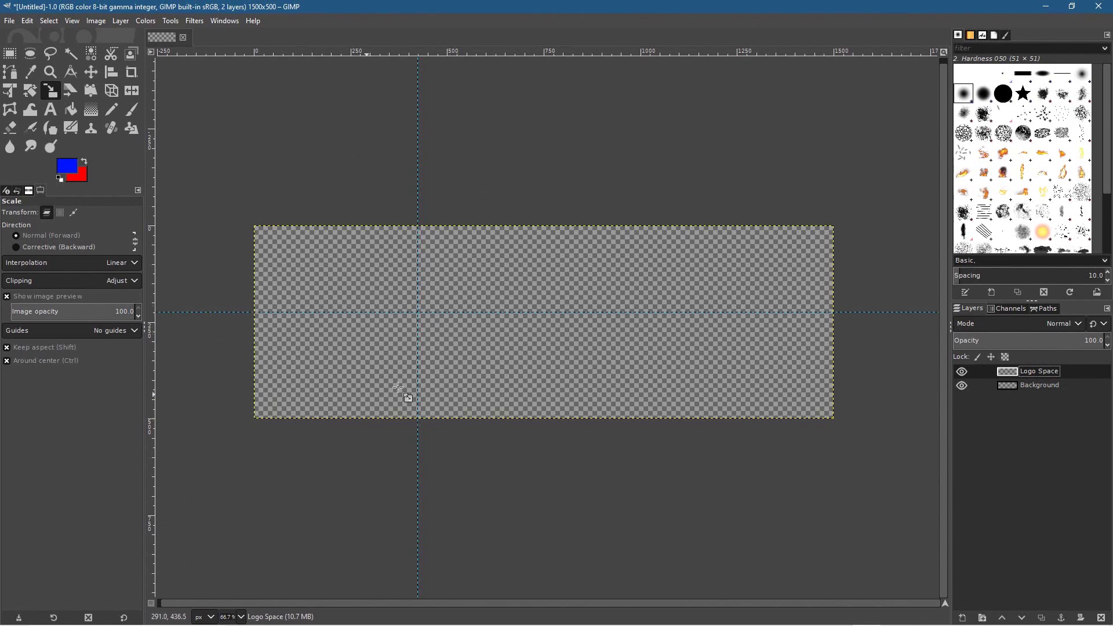
Select the canvas's lower-left rectangle bounded by the guides and bucket-fill it with bright green 00ff35 on the Logo Space layer
{"action": "left_click", "coordinate": [9, 55]}
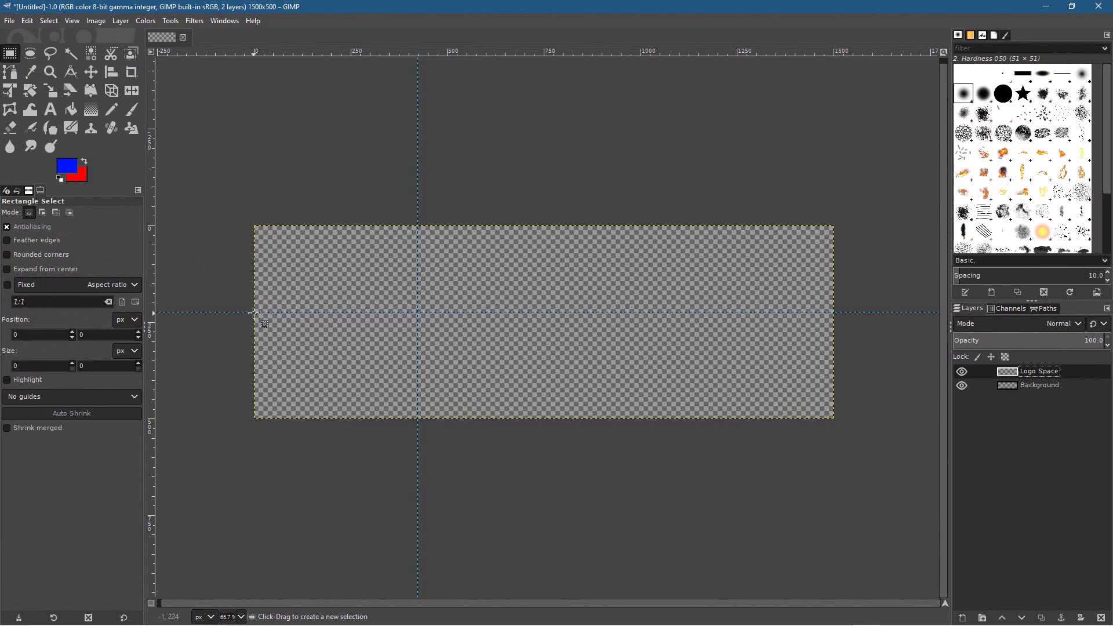
{"action": "left_click_drag", "start_coordinate": [254, 313], "coordinate": [418, 418]}
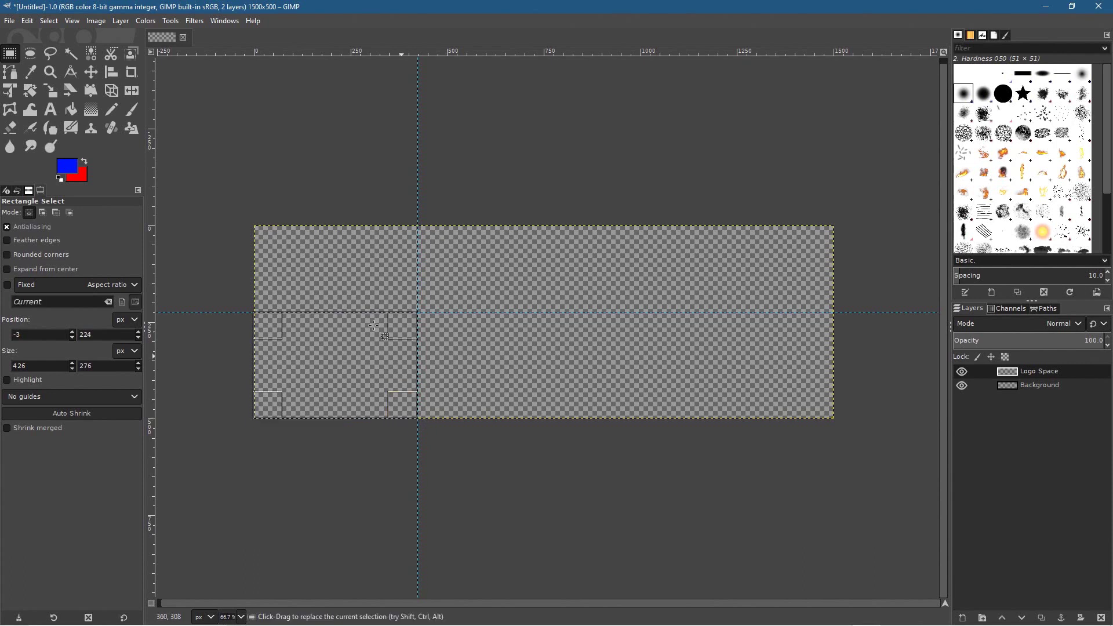
{"action": "left_click", "coordinate": [72, 110]}
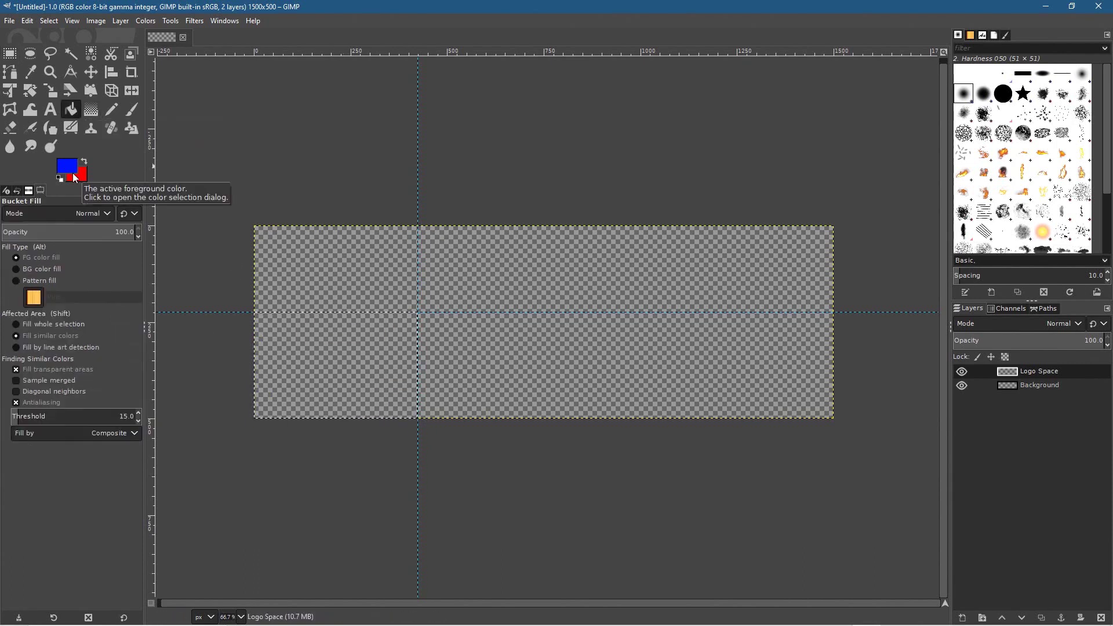
{"action": "left_click", "coordinate": [70, 171]}
{"action": "left_click_drag", "start_coordinate": [82, 152], "coordinate": [86, 91]}
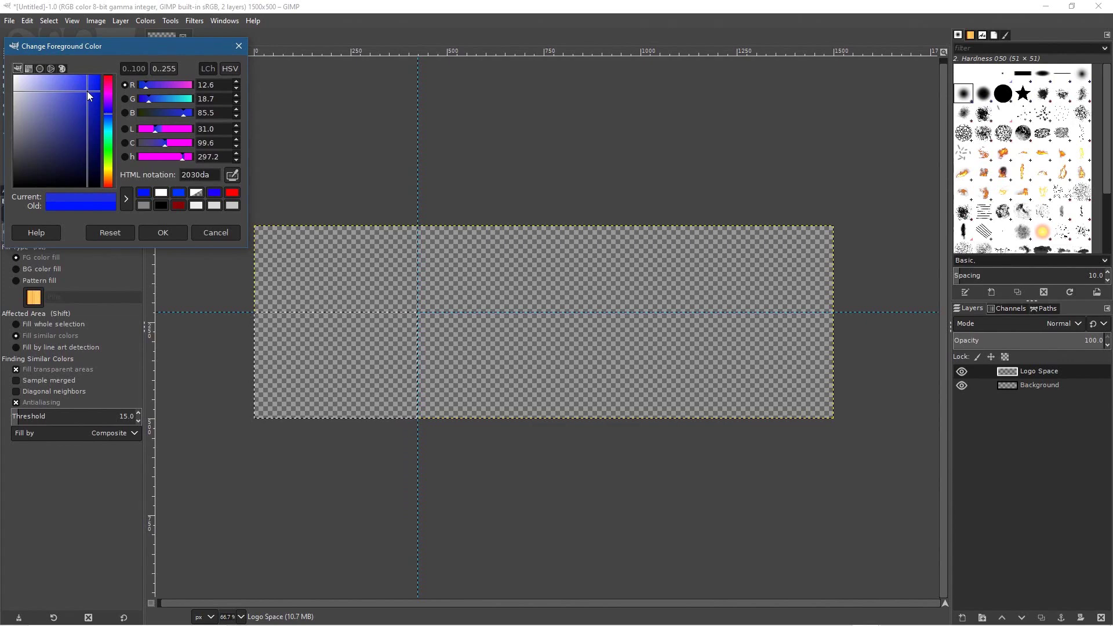
{"action": "left_click_drag", "start_coordinate": [108, 118], "coordinate": [109, 147]}
{"action": "left_click_drag", "start_coordinate": [85, 95], "coordinate": [108, 64]}
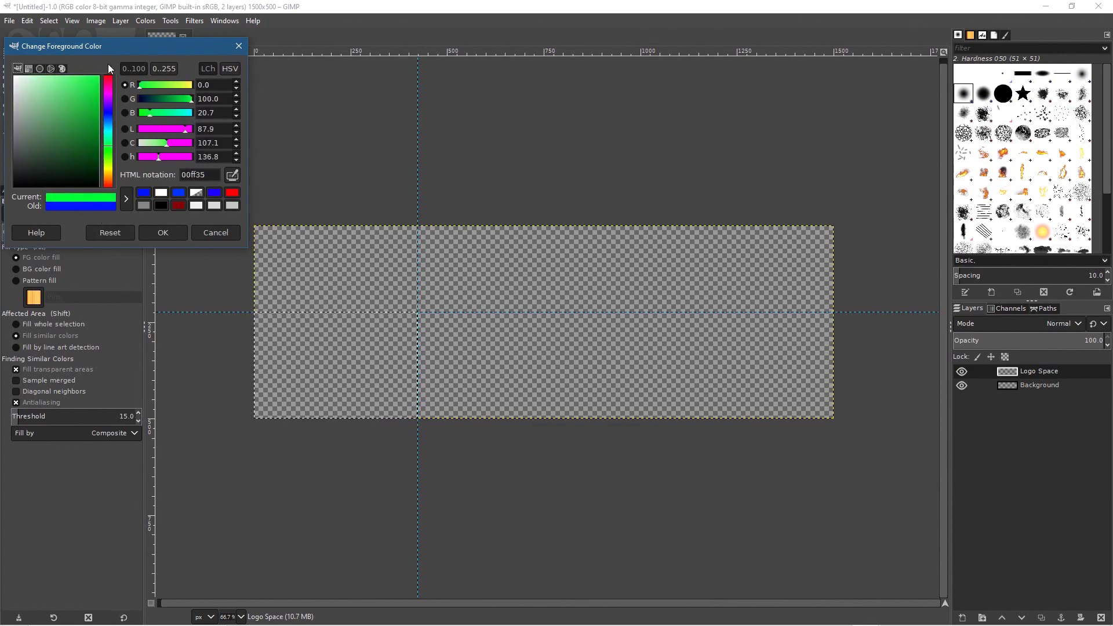
{"action": "left_click", "coordinate": [166, 234]}
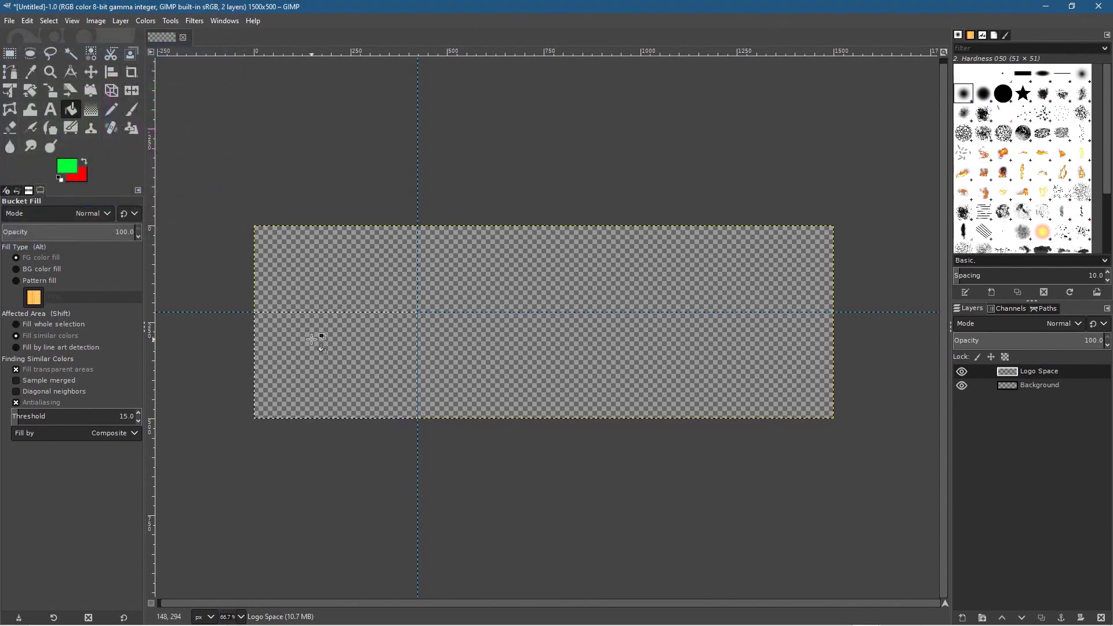
Clear the selection, set the foreground colour to white ffffff and bucket-fill the Background layer with it
{"action": "left_click", "coordinate": [1042, 385]}
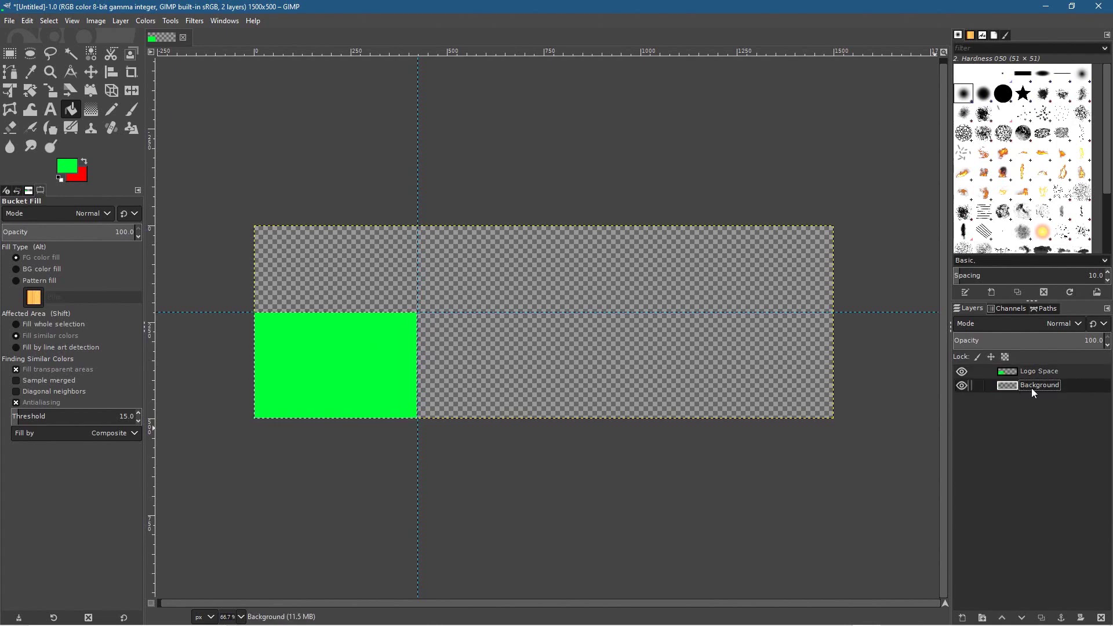
{"action": "left_click", "coordinate": [49, 21]}
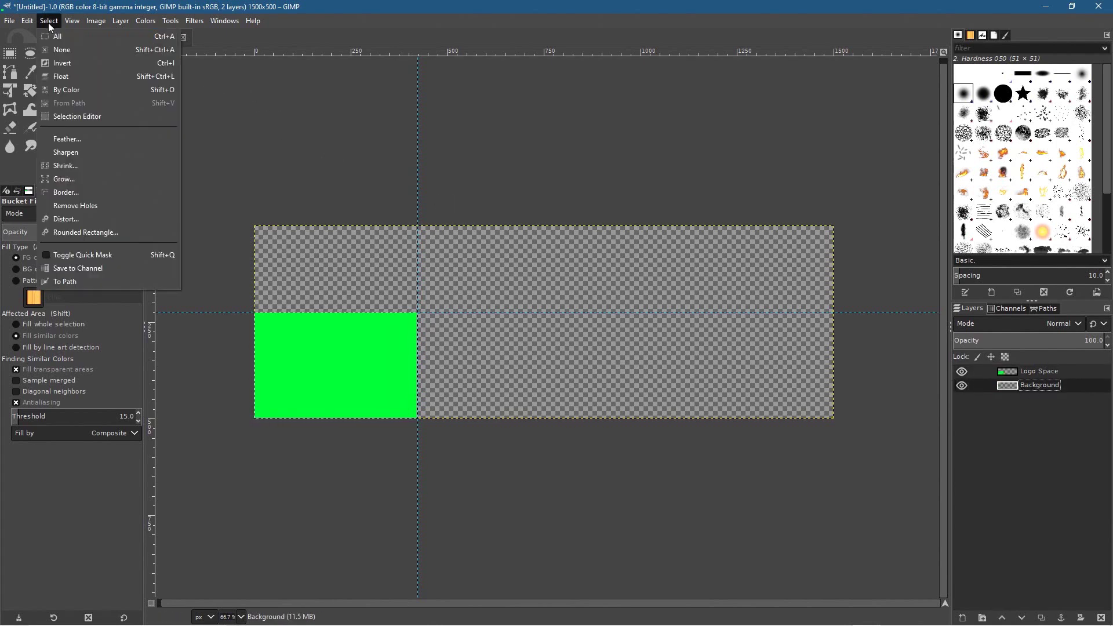
{"action": "left_click", "coordinate": [62, 56]}
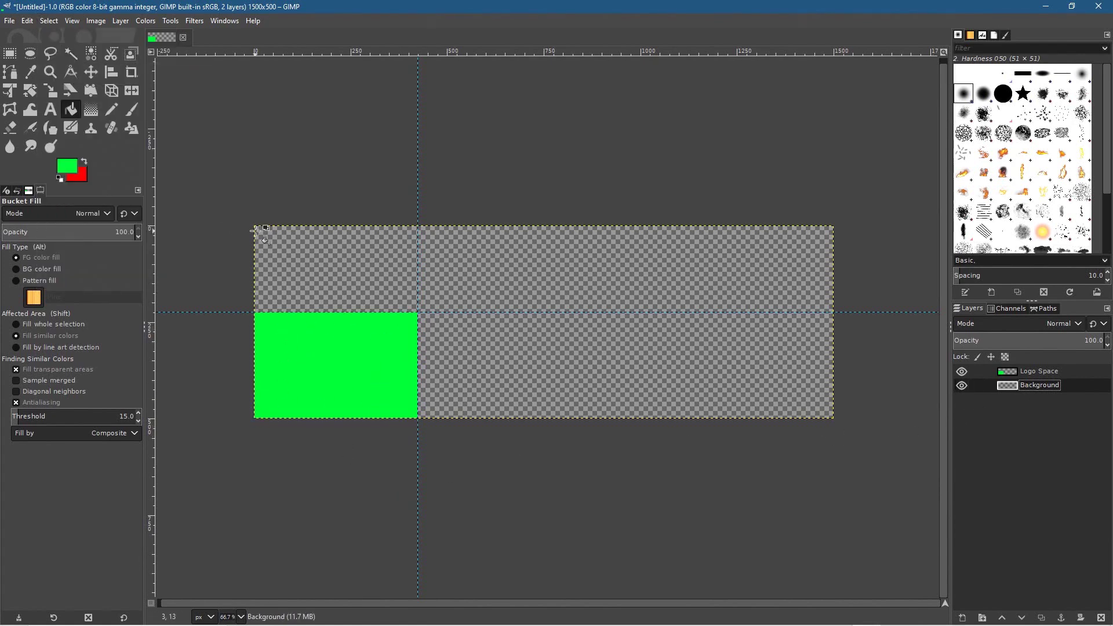
{"action": "left_click", "coordinate": [65, 169]}
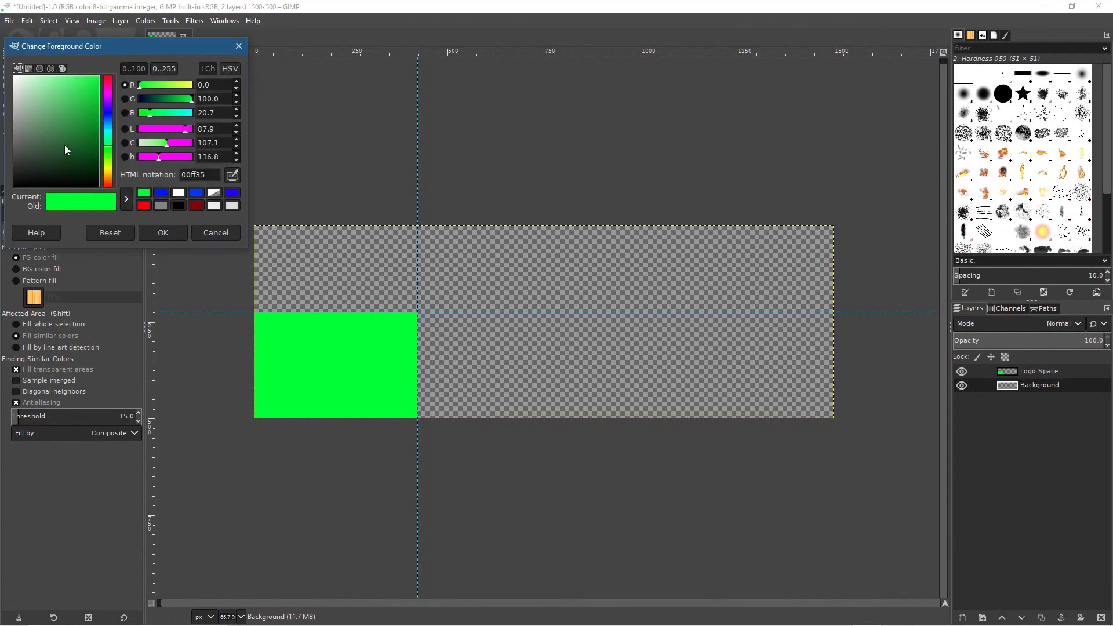
{"action": "left_click_drag", "start_coordinate": [64, 136], "coordinate": [0, 61]}
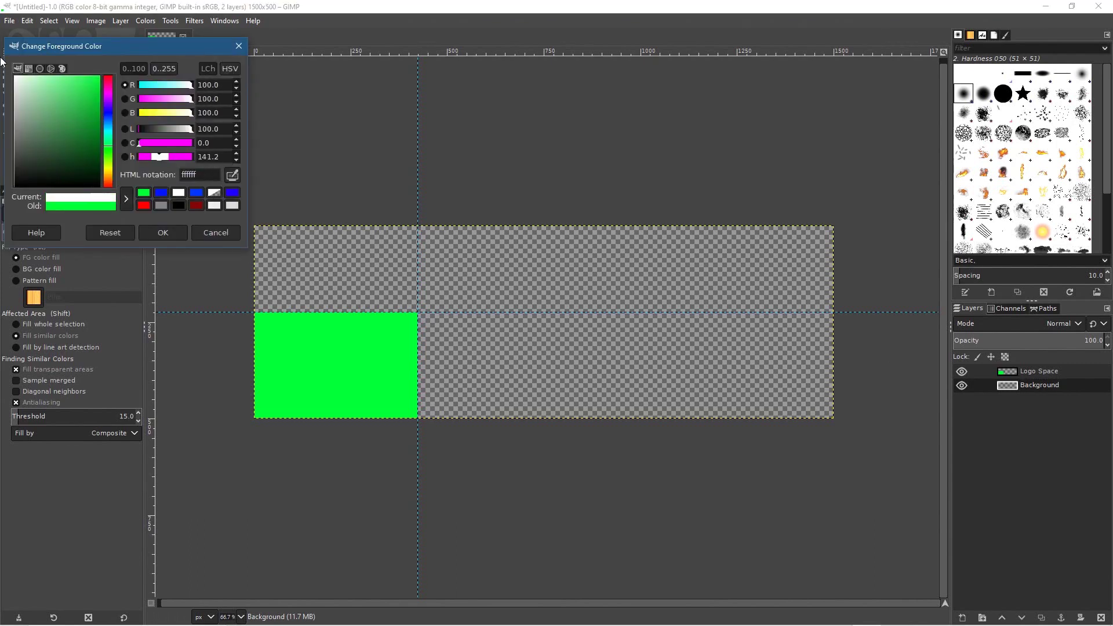
{"action": "left_click", "coordinate": [164, 232]}
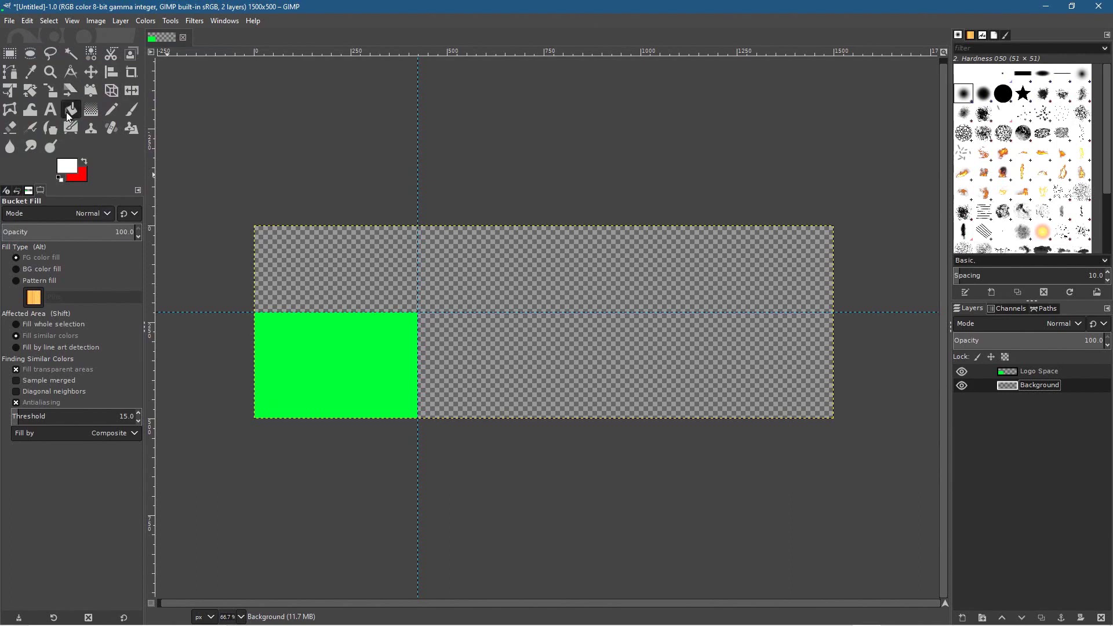
{"action": "left_click", "coordinate": [668, 265]}
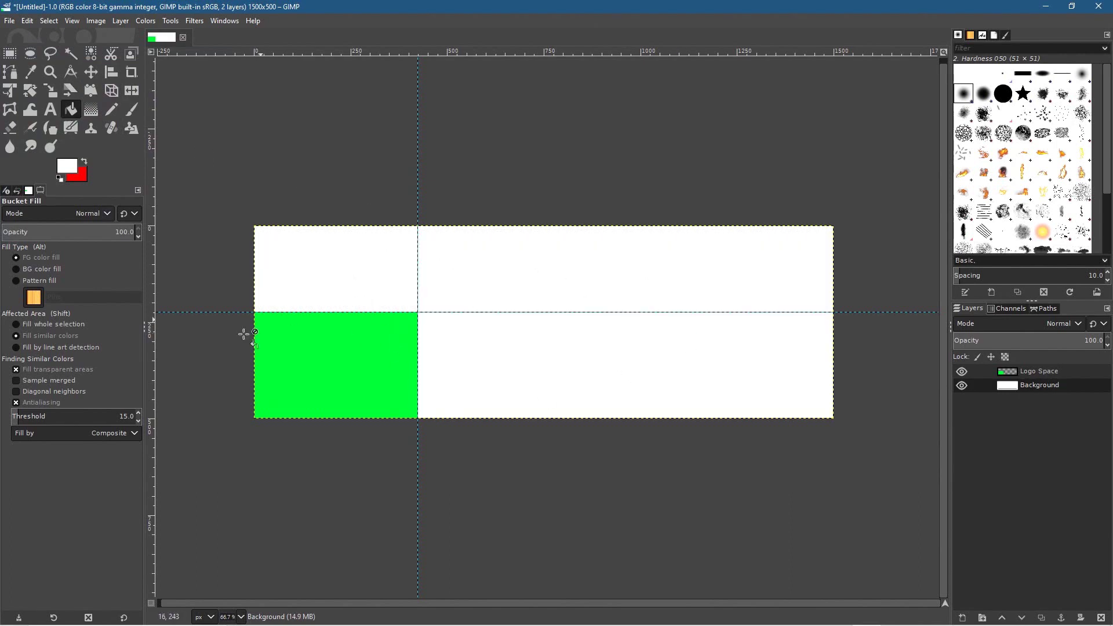
{"action": "left_click", "coordinate": [9, 21]}
{"action": "left_click", "coordinate": [49, 152]}
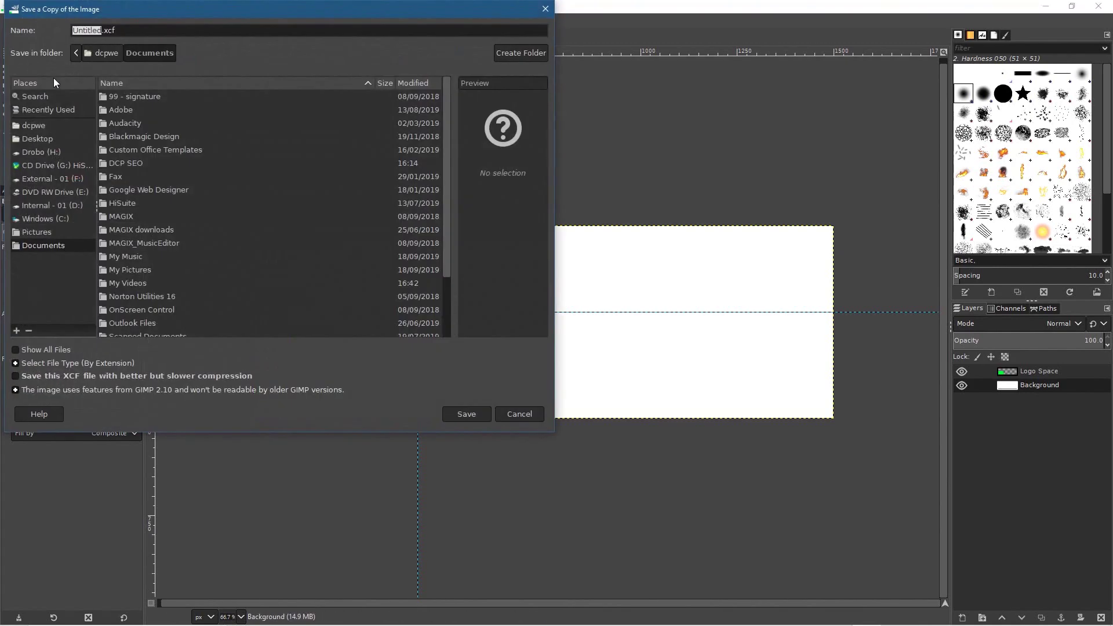
{"action": "key", "text": "Escape"}
Save the image as "twitter header template - 01.xcf" in the Desktop folder "00 - How to create a custom twitter header"
{"action": "left_click", "coordinate": [11, 22]}
{"action": "left_click", "coordinate": [44, 139]}
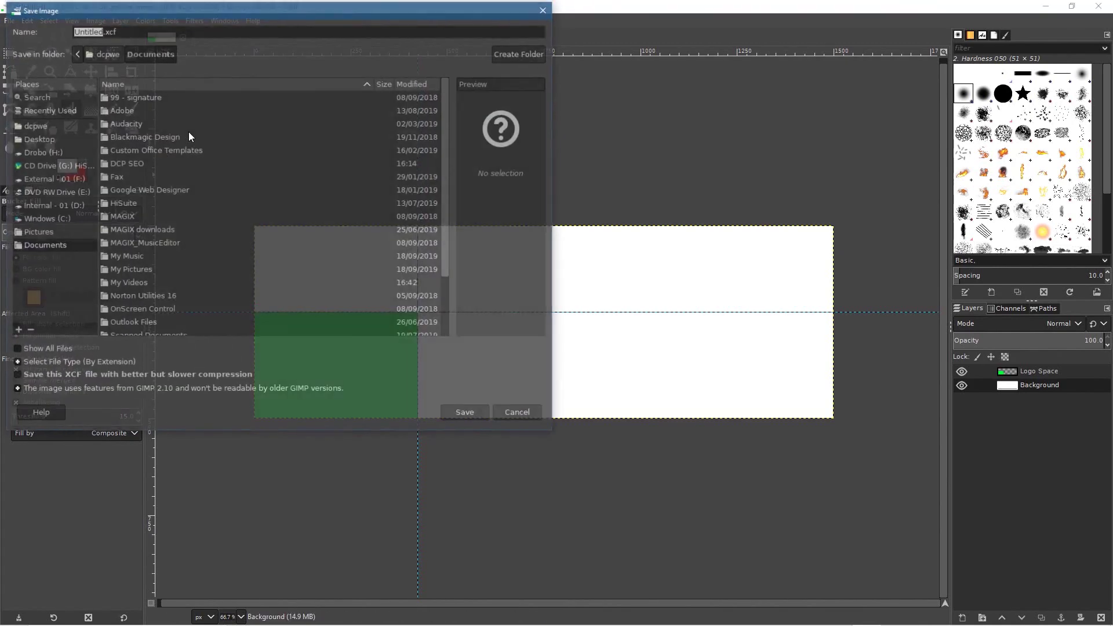
{"action": "left_click", "coordinate": [36, 139]}
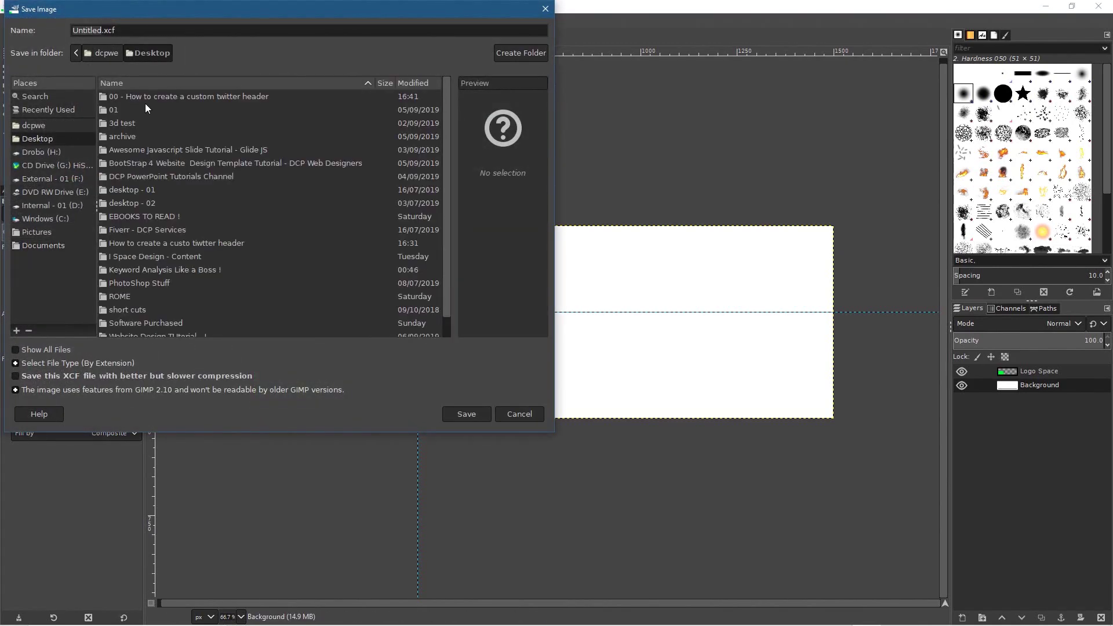
{"action": "double_click", "coordinate": [141, 96]}
{"action": "left_click", "coordinate": [127, 33]}
{"action": "double_click", "coordinate": [103, 30]}
{"action": "type", "text": "twitter"}
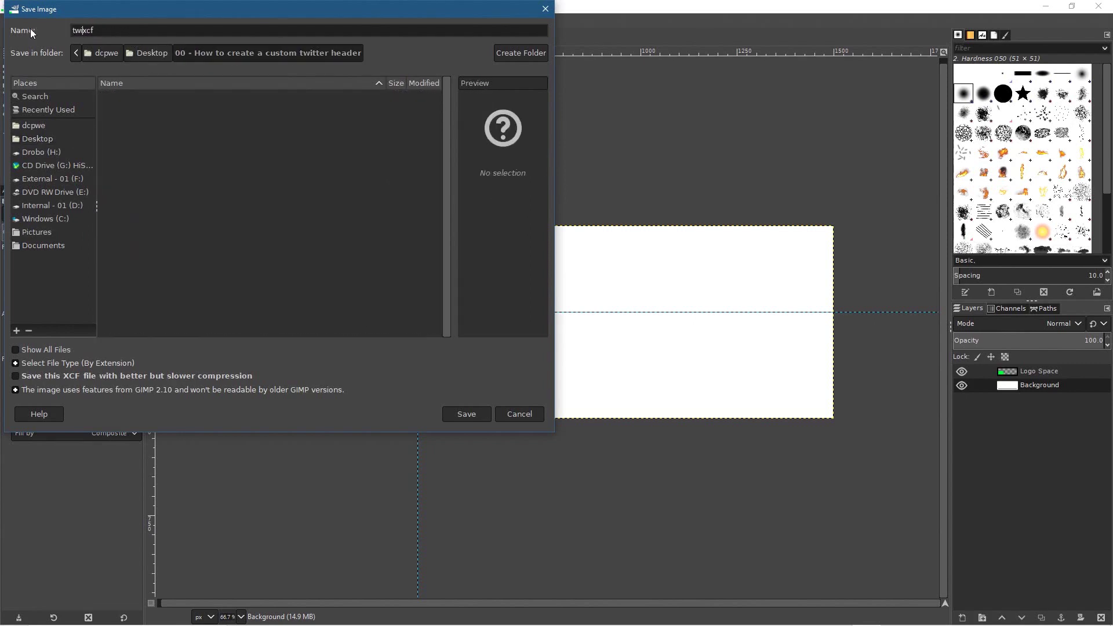
{"action": "type", "text": " header template - 01."}
{"action": "left_click", "coordinate": [466, 414]}
Export the image as the JPEG "twitter header template - 01.jpg" at quality 100 in the same project folder
{"action": "left_click", "coordinate": [8, 21]}
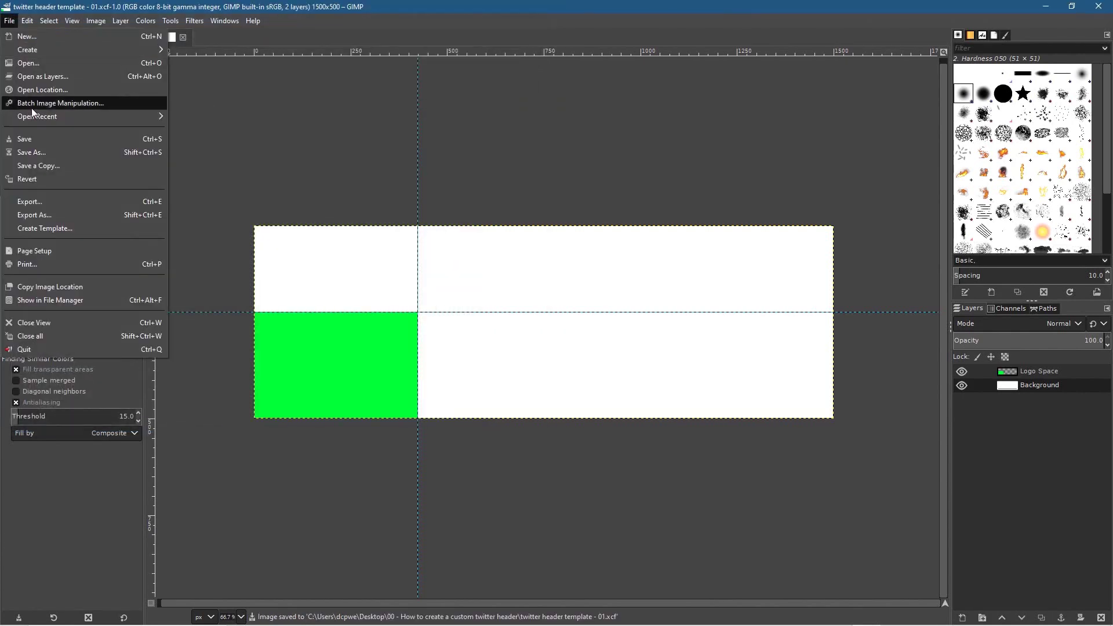
{"action": "left_click", "coordinate": [58, 215]}
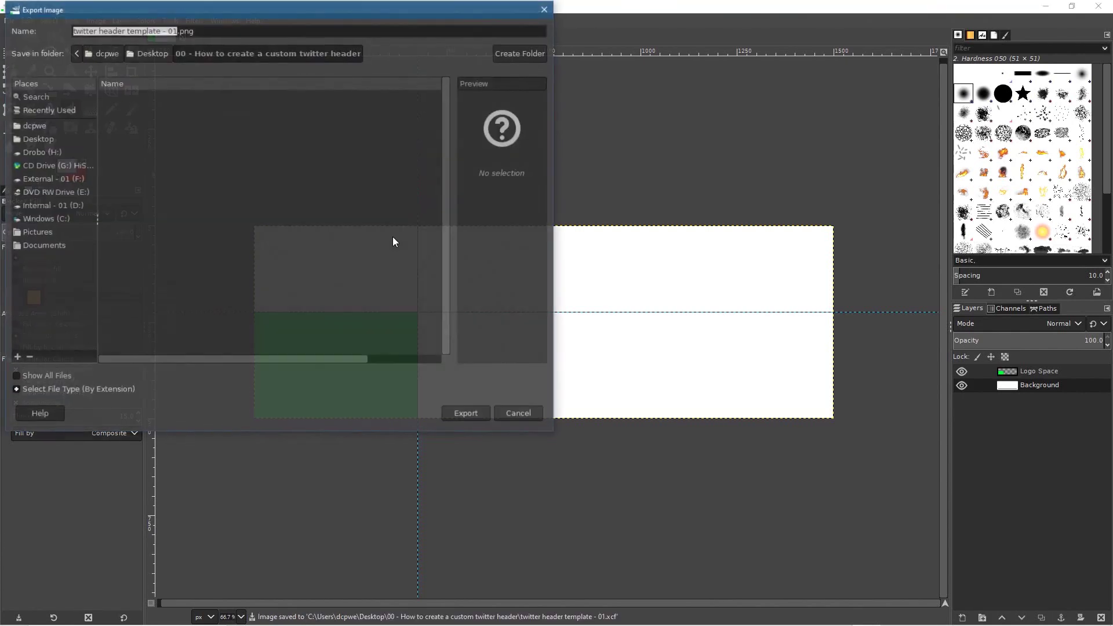
{"action": "left_click", "coordinate": [51, 390]}
{"action": "scroll", "coordinate": [55, 336], "scroll_direction": "down", "scroll_amount": 5}
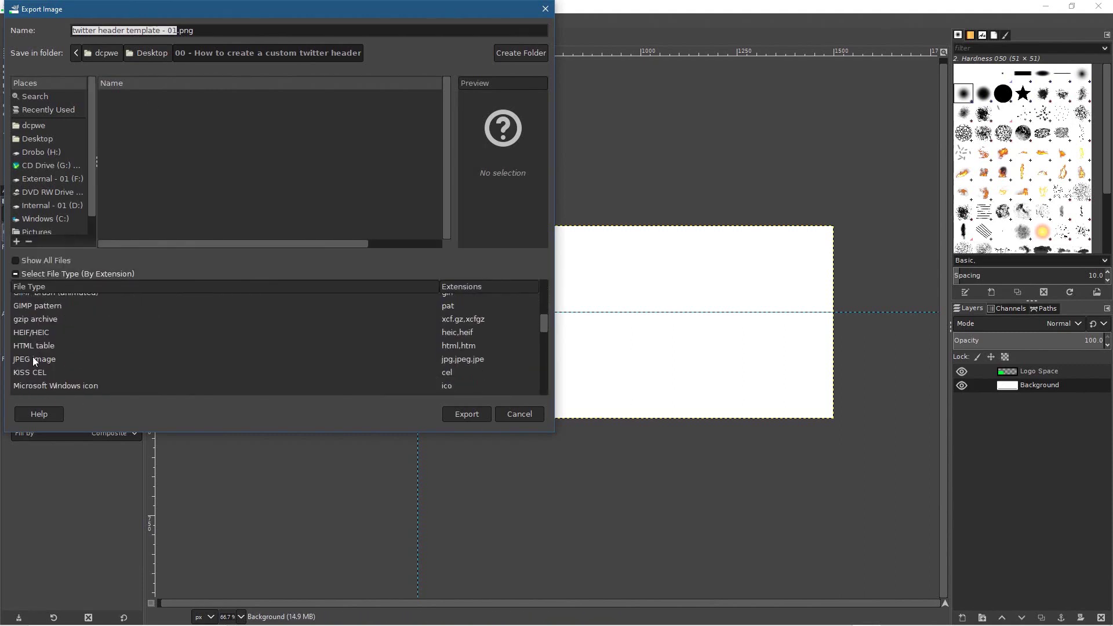
{"action": "left_click", "coordinate": [32, 358]}
{"action": "left_click", "coordinate": [457, 412]}
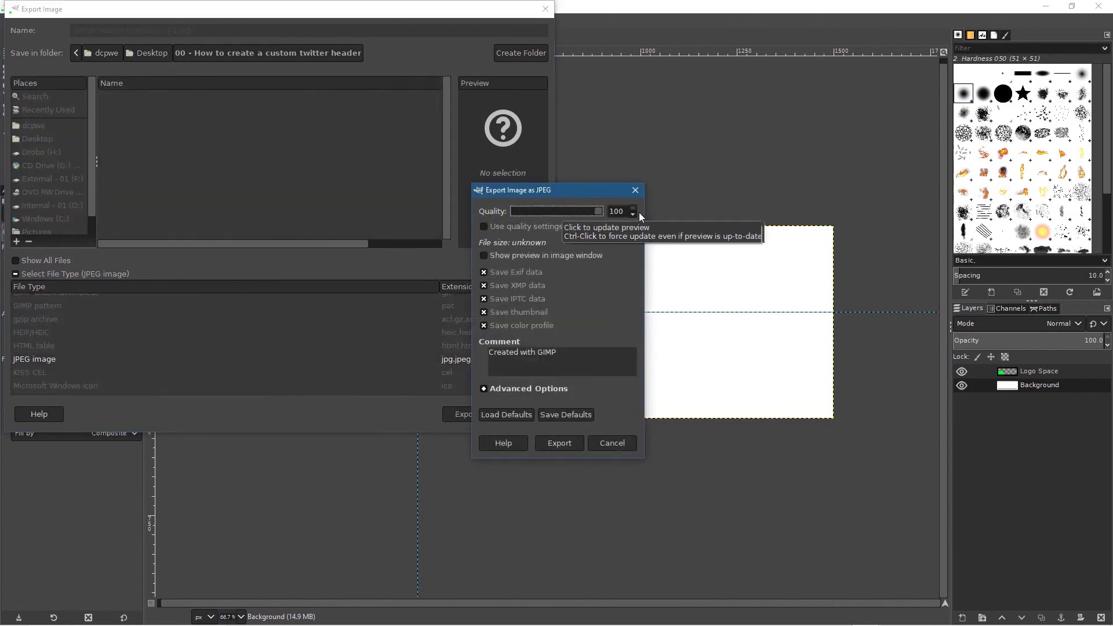
{"action": "left_click", "coordinate": [559, 442]}
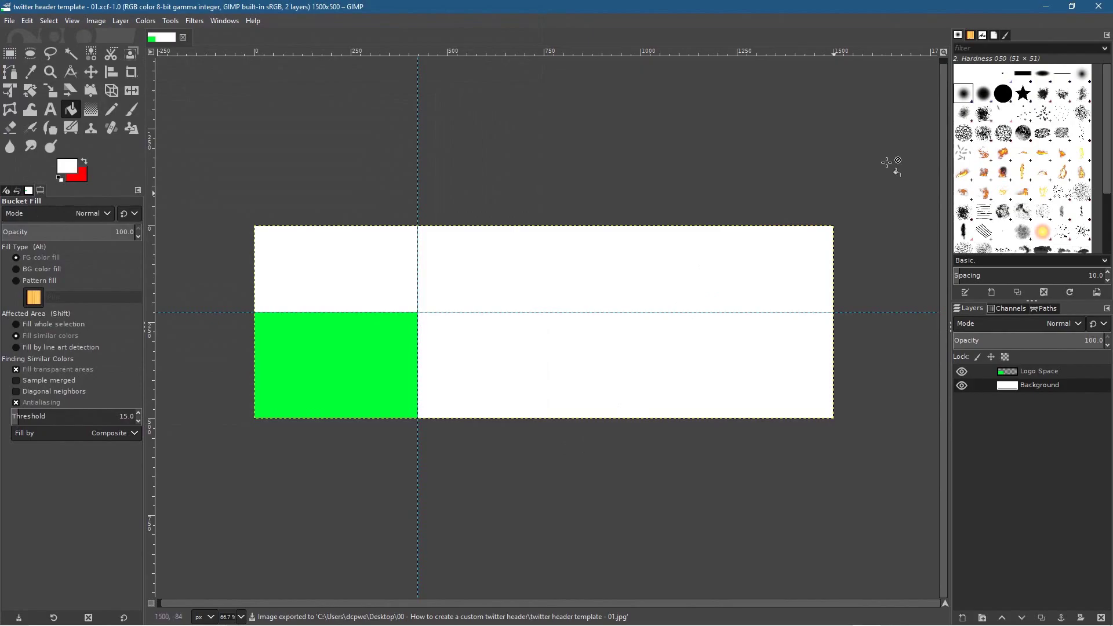
Open the project folder on the desktop, check the saved XCF and JPG files, and preview the JPG in Photos
{"action": "left_click", "coordinate": [1045, 6]}
{"action": "double_click", "coordinate": [1078, 24]}
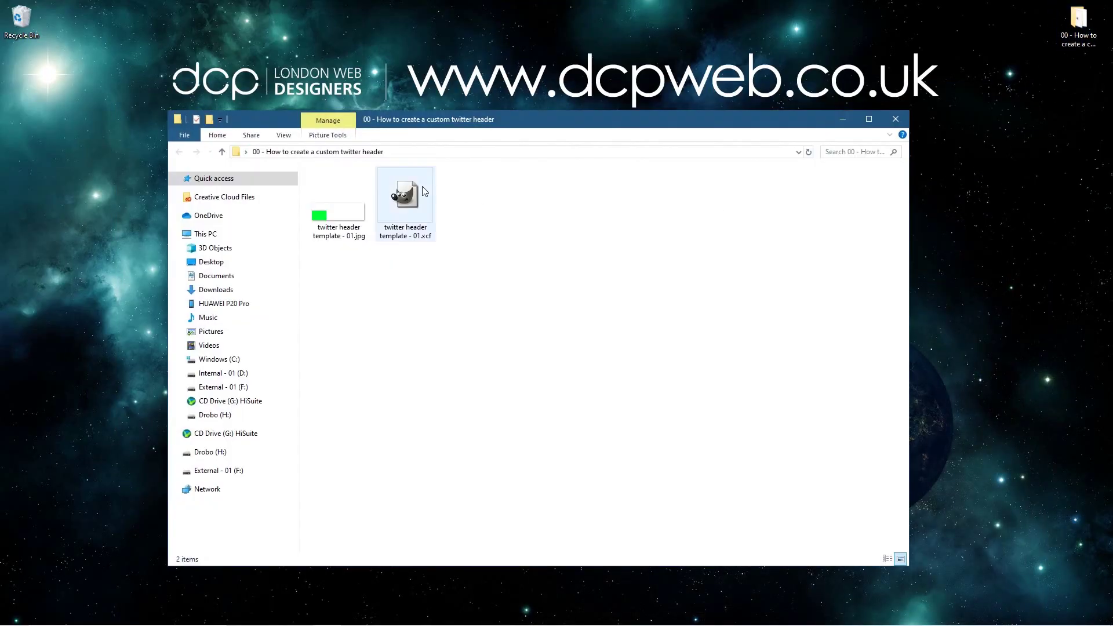
{"action": "left_click", "coordinate": [420, 186]}
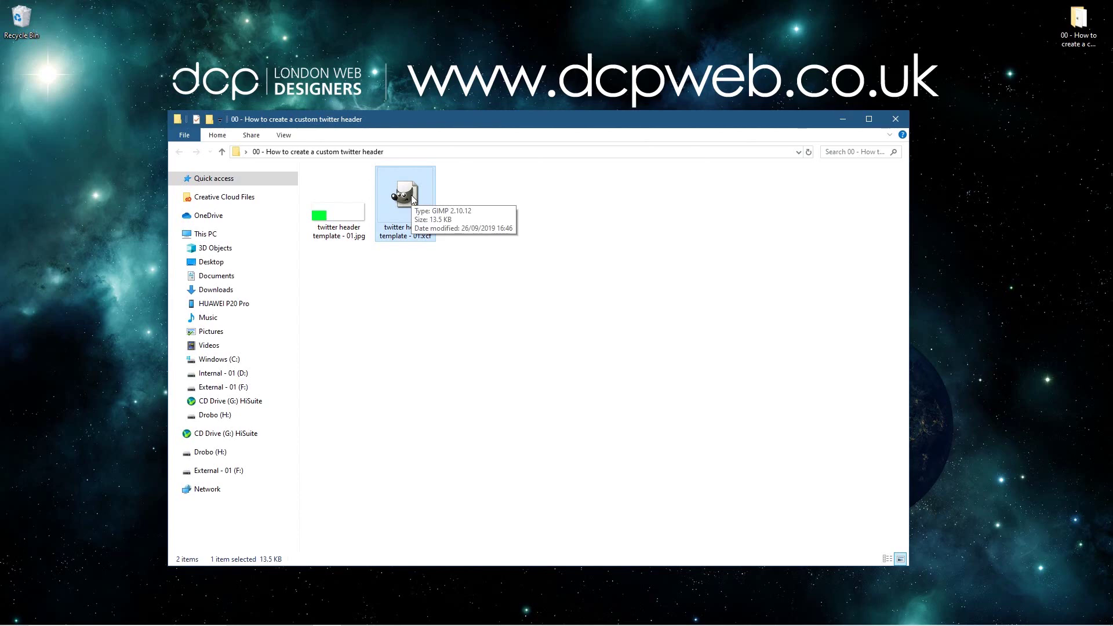
{"action": "left_click", "coordinate": [337, 209]}
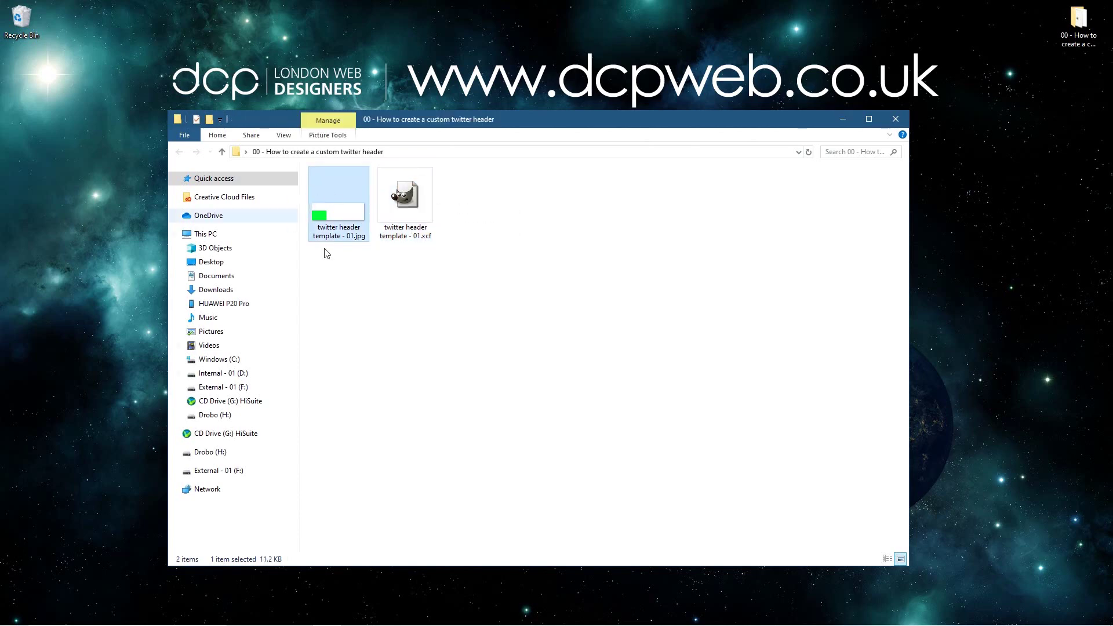
{"action": "double_click", "coordinate": [335, 215]}
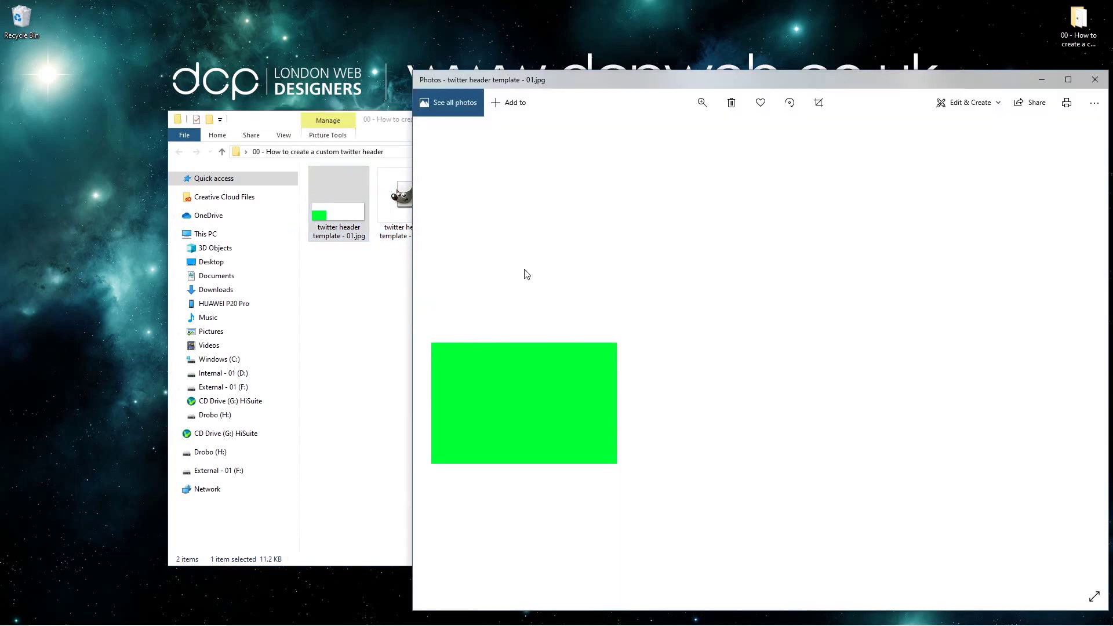
{"action": "left_click", "coordinate": [1095, 82]}
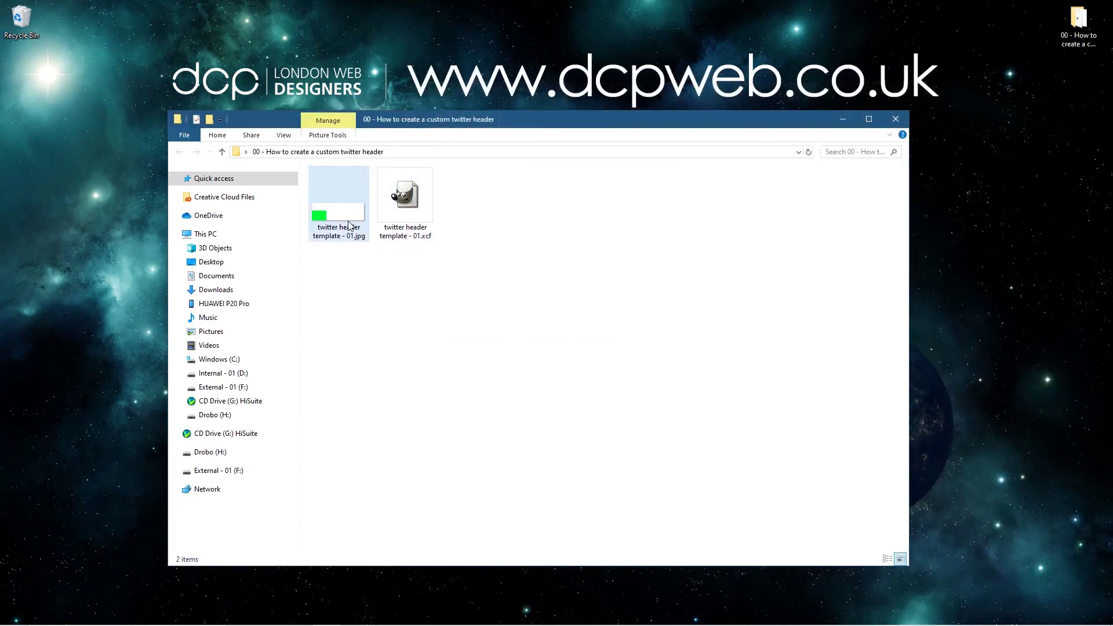
Switch to the Twitter profile in Chrome, replace the header photo with "twitter header template - 01.jpg" and save the profile
{"action": "left_click", "coordinate": [839, 616]}
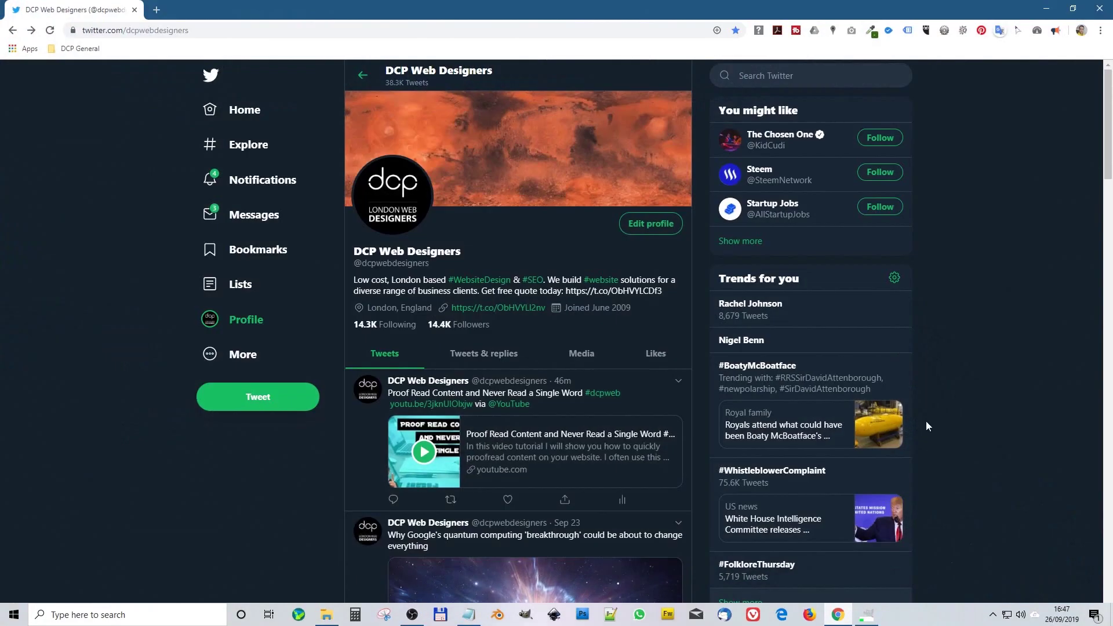
{"action": "left_click", "coordinate": [658, 232]}
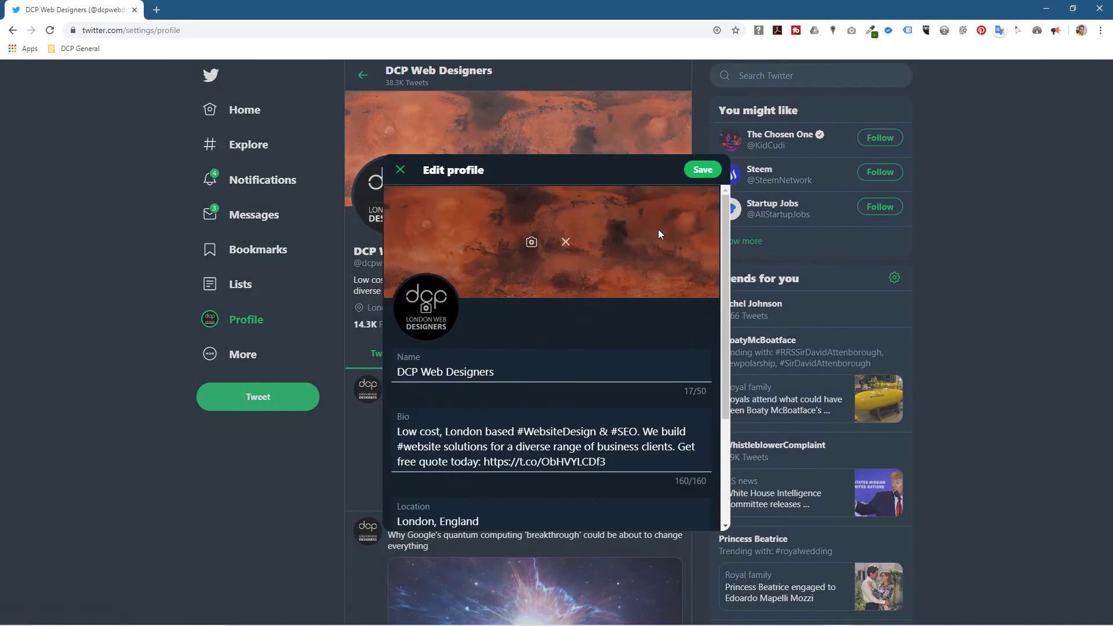
{"action": "left_click", "coordinate": [530, 244]}
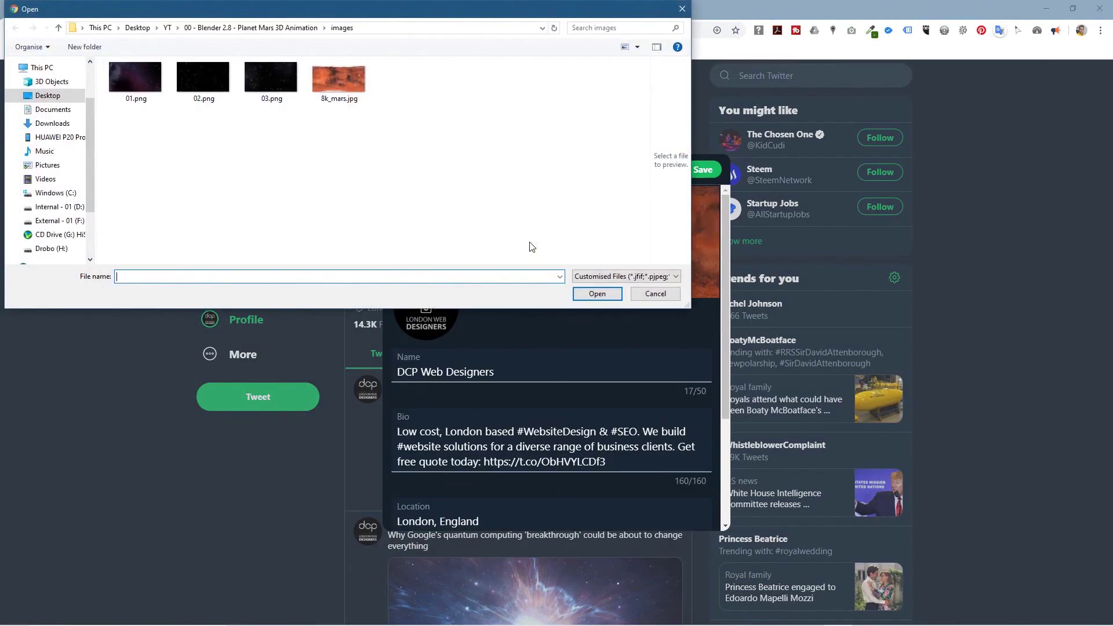
{"action": "left_click", "coordinate": [17, 97]}
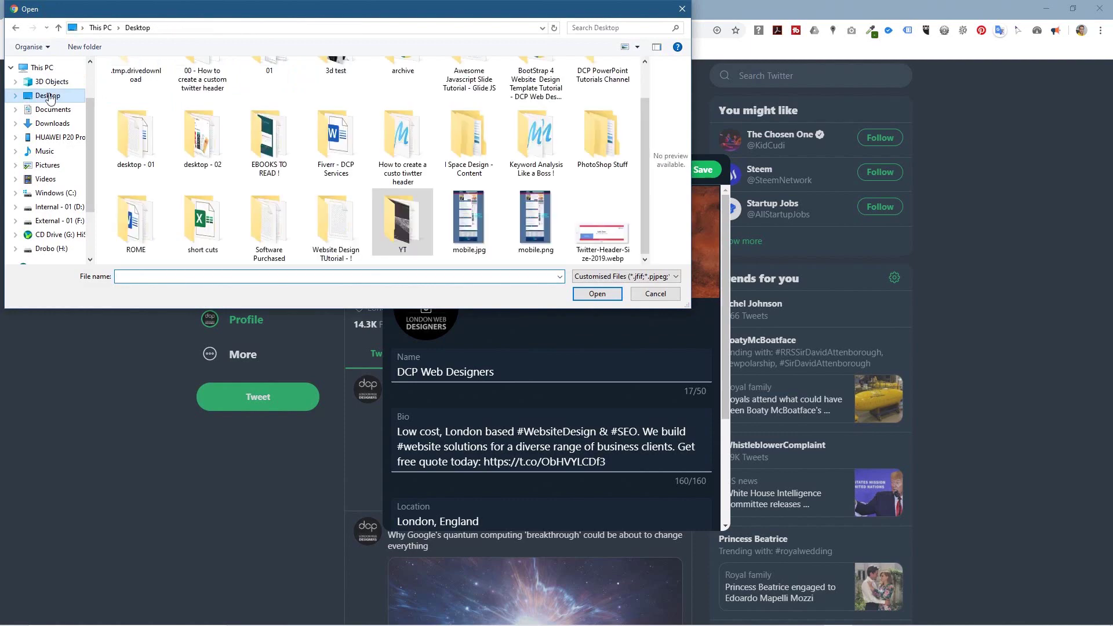
{"action": "double_click", "coordinate": [204, 82]}
{"action": "left_click", "coordinate": [133, 119]}
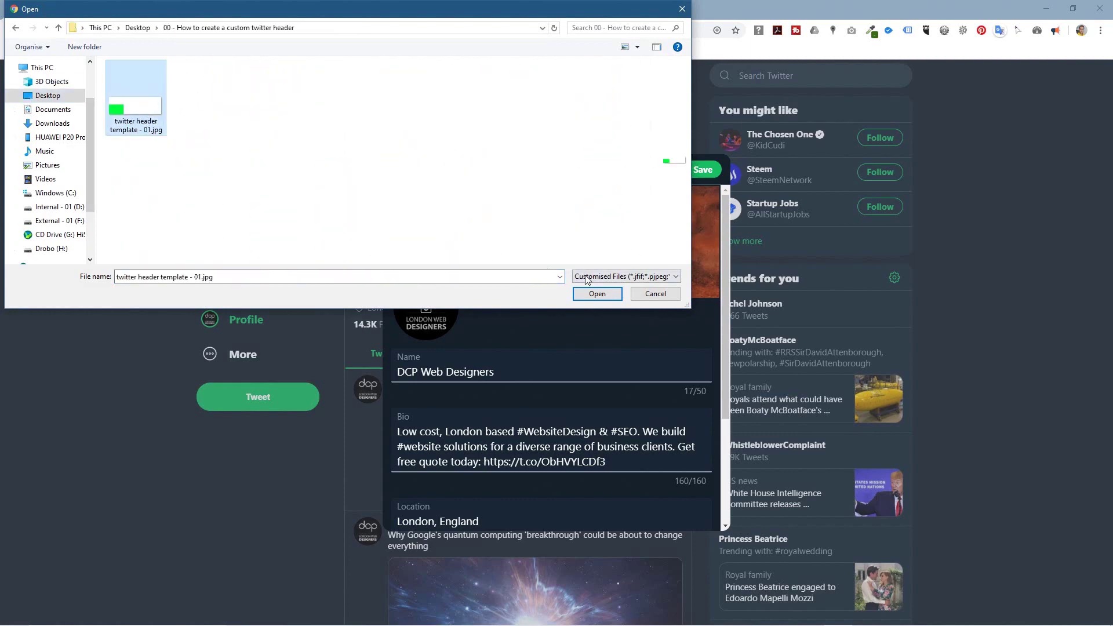
{"action": "left_click", "coordinate": [597, 293]}
{"action": "left_click", "coordinate": [694, 155]}
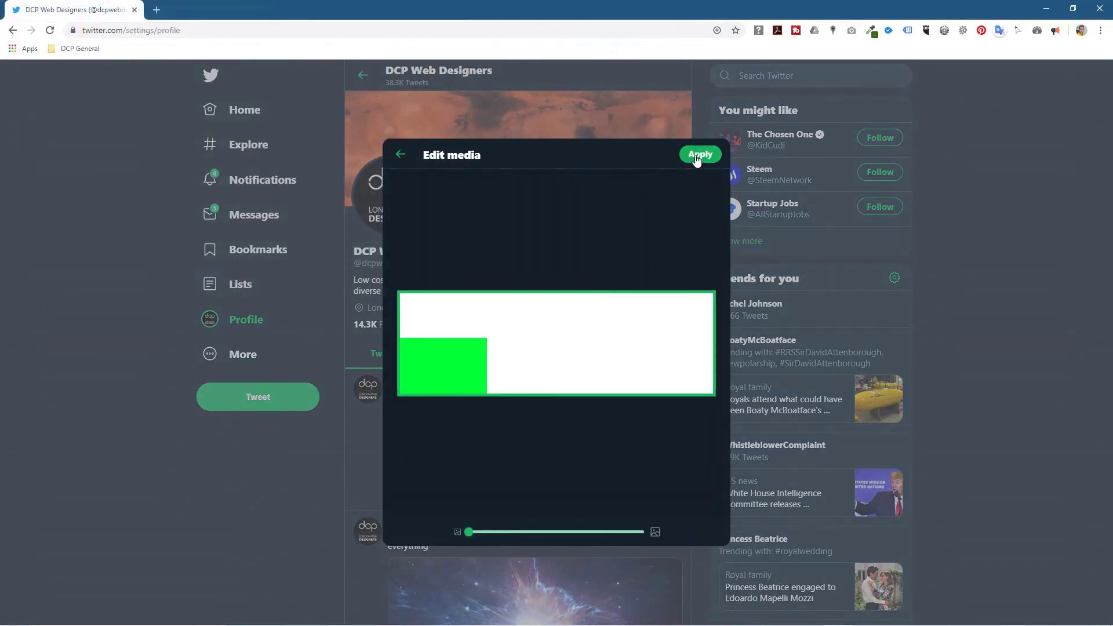
{"action": "left_click", "coordinate": [697, 171]}
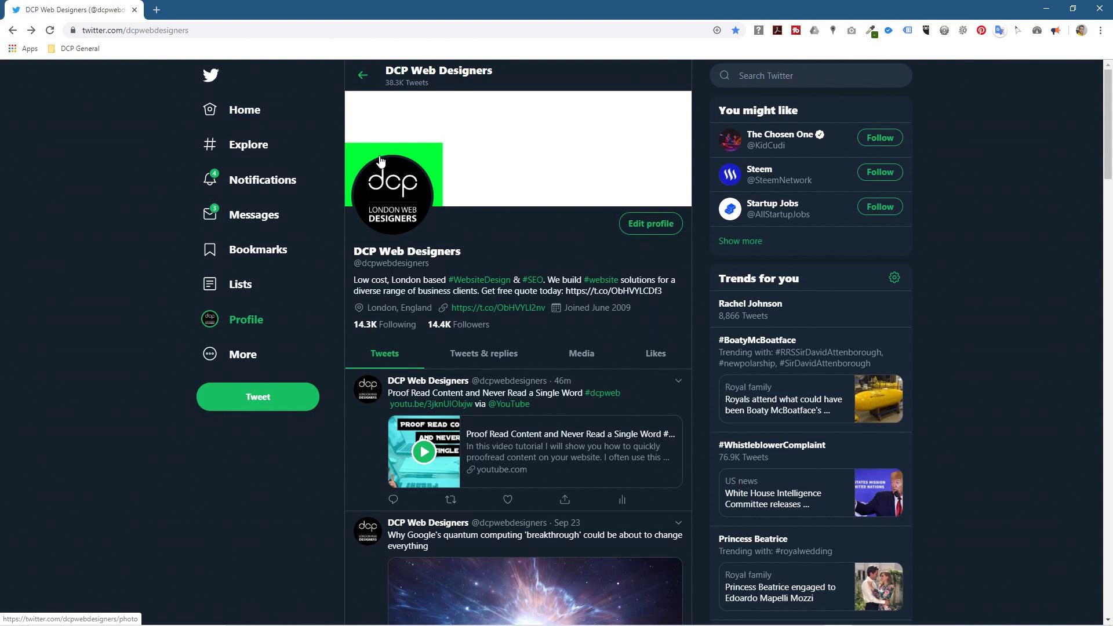
{"action": "mouse_move", "coordinate": [418, 169]}
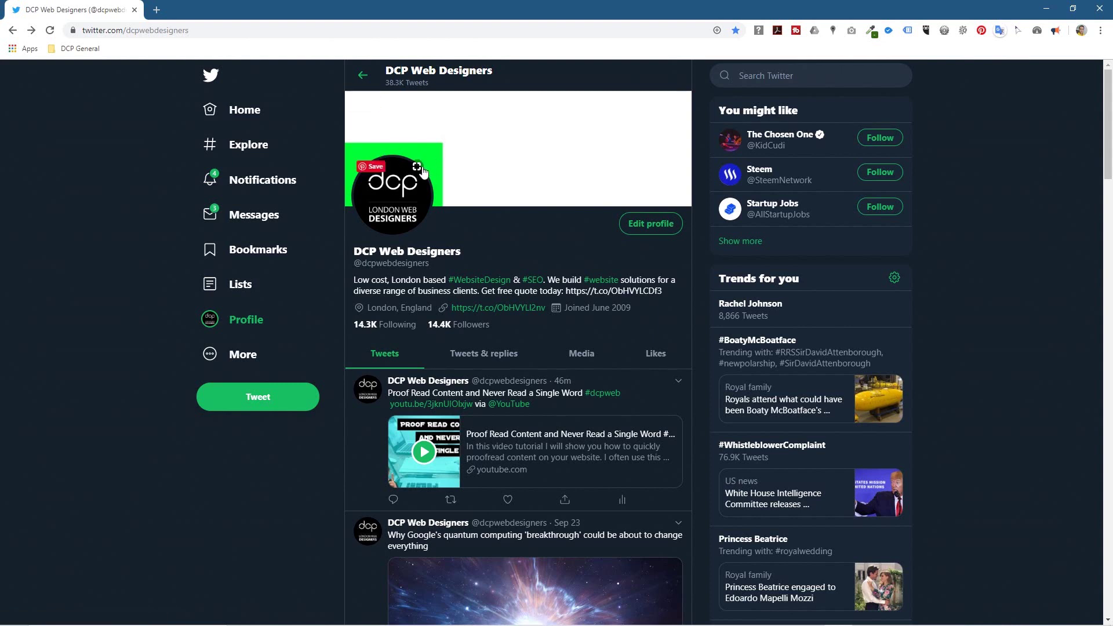
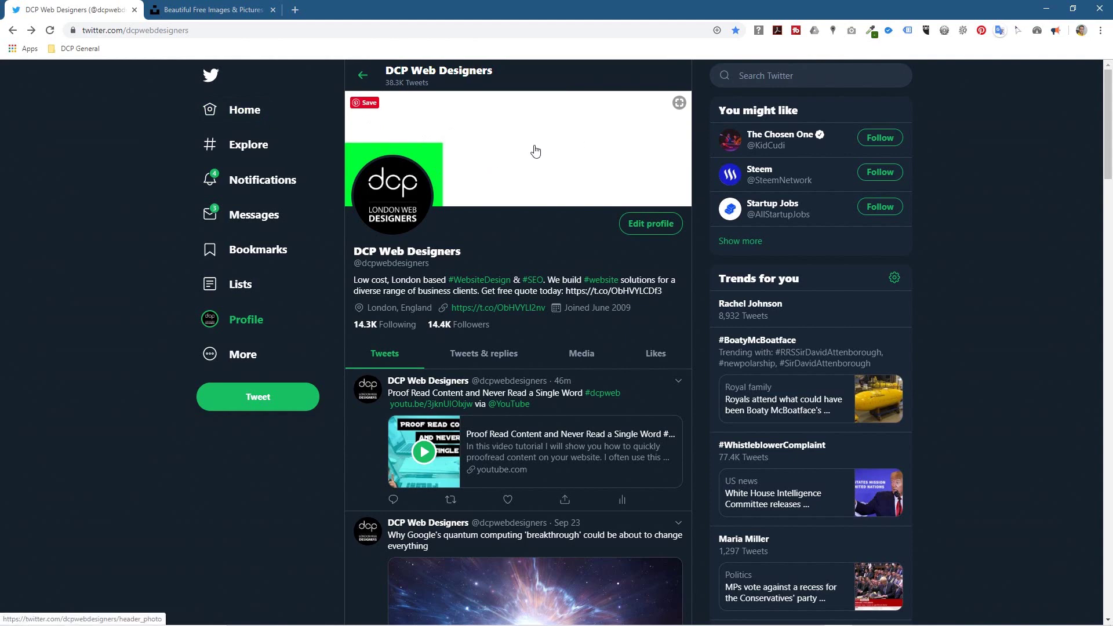
Switch to the Unsplash page and search its photos for "computer"
{"action": "left_click", "coordinate": [214, 10]}
{"action": "left_click", "coordinate": [382, 340]}
{"action": "type", "text": "computer"}
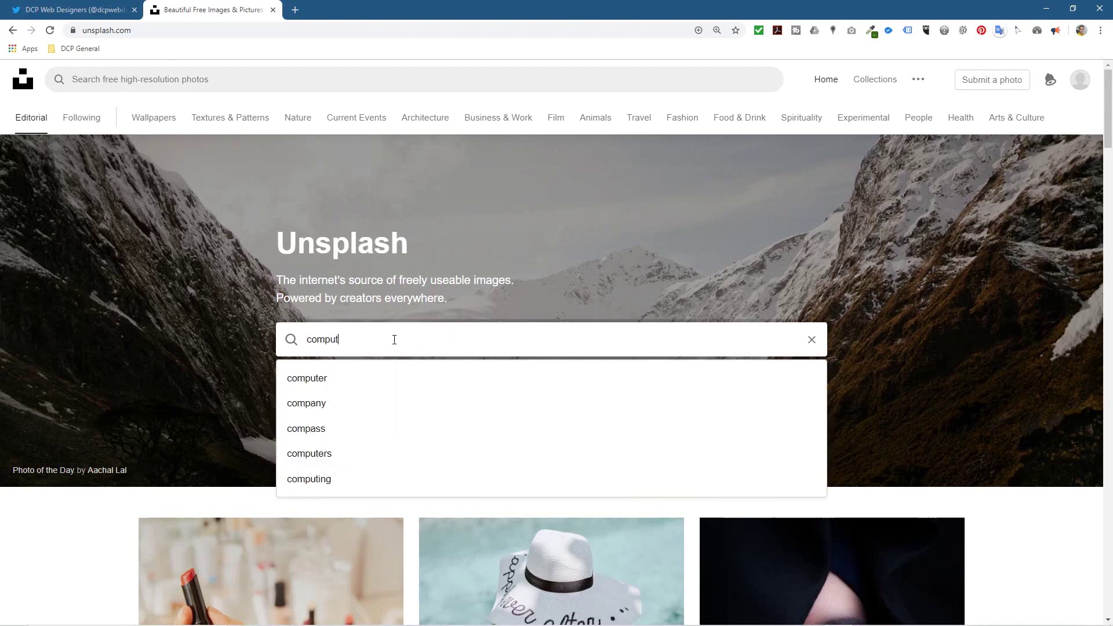
{"action": "key", "text": "Return"}
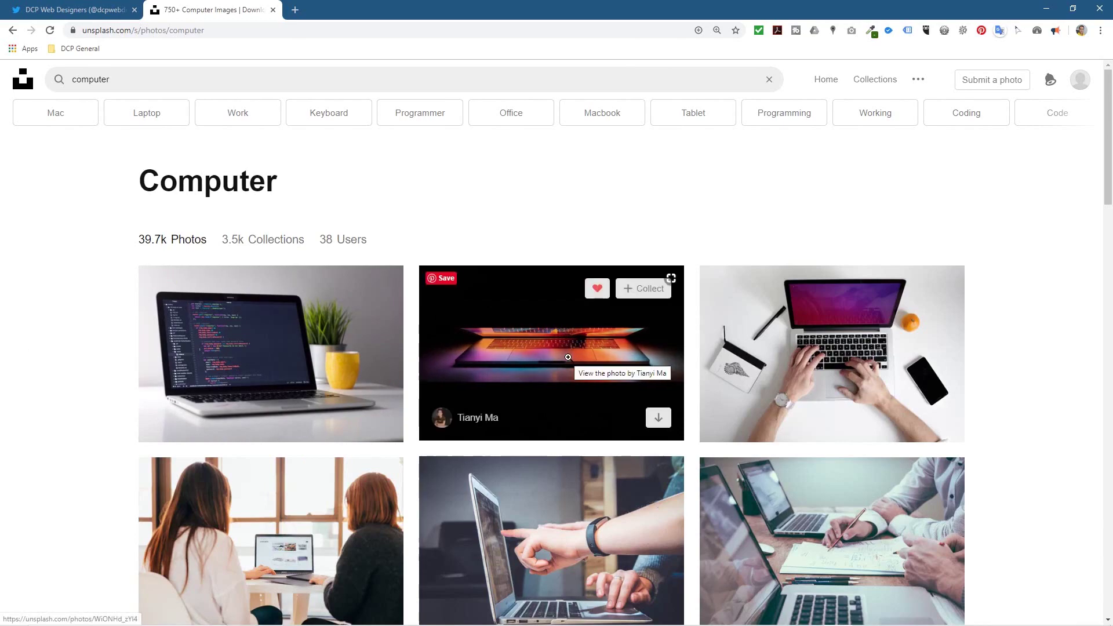
Look through the computer photo results for an image suitable as the header background
{"action": "scroll", "coordinate": [565, 354], "scroll_direction": "down", "scroll_amount": 10}
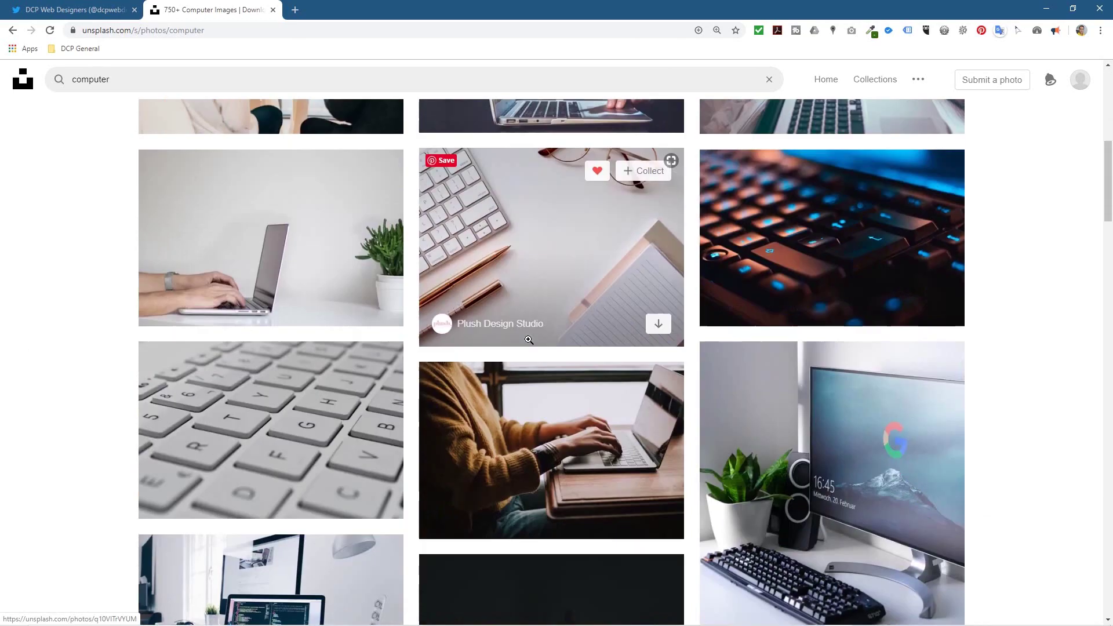
{"action": "scroll", "coordinate": [528, 339], "scroll_direction": "up", "scroll_amount": 4}
{"action": "scroll", "coordinate": [529, 339], "scroll_direction": "down", "scroll_amount": 15}
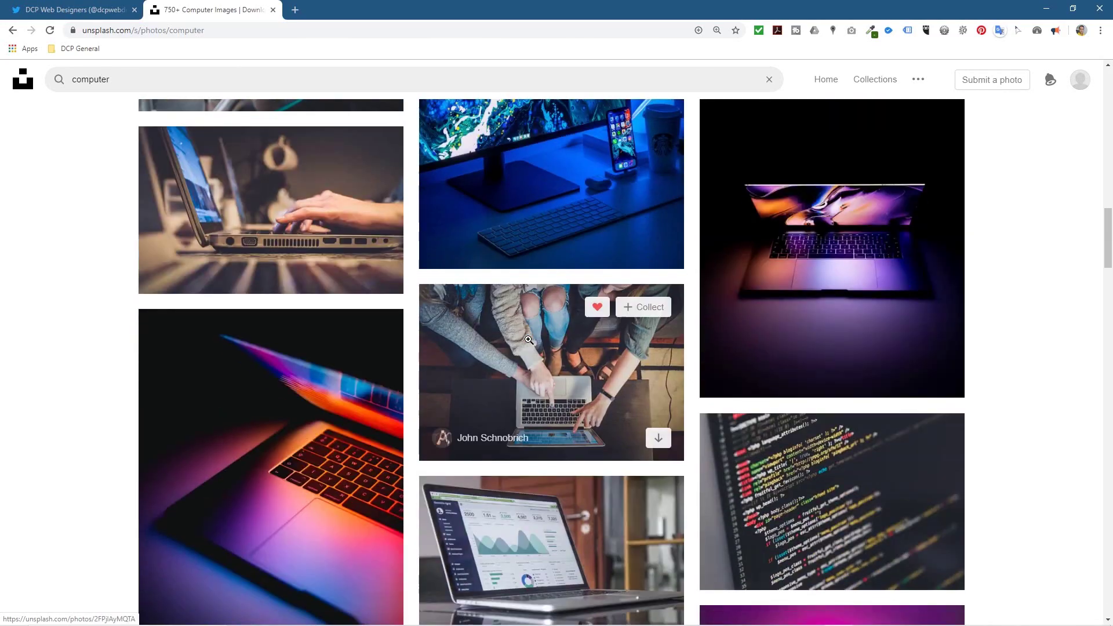
{"action": "scroll", "coordinate": [528, 340], "scroll_direction": "down", "scroll_amount": 10}
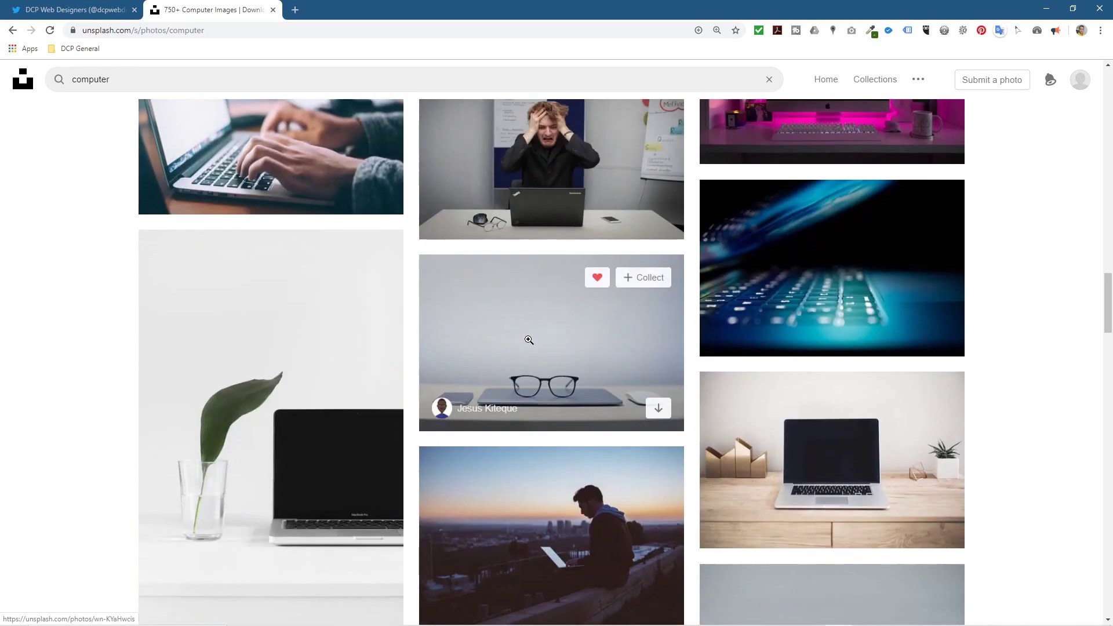
{"action": "scroll", "coordinate": [528, 340], "scroll_direction": "down", "scroll_amount": 9}
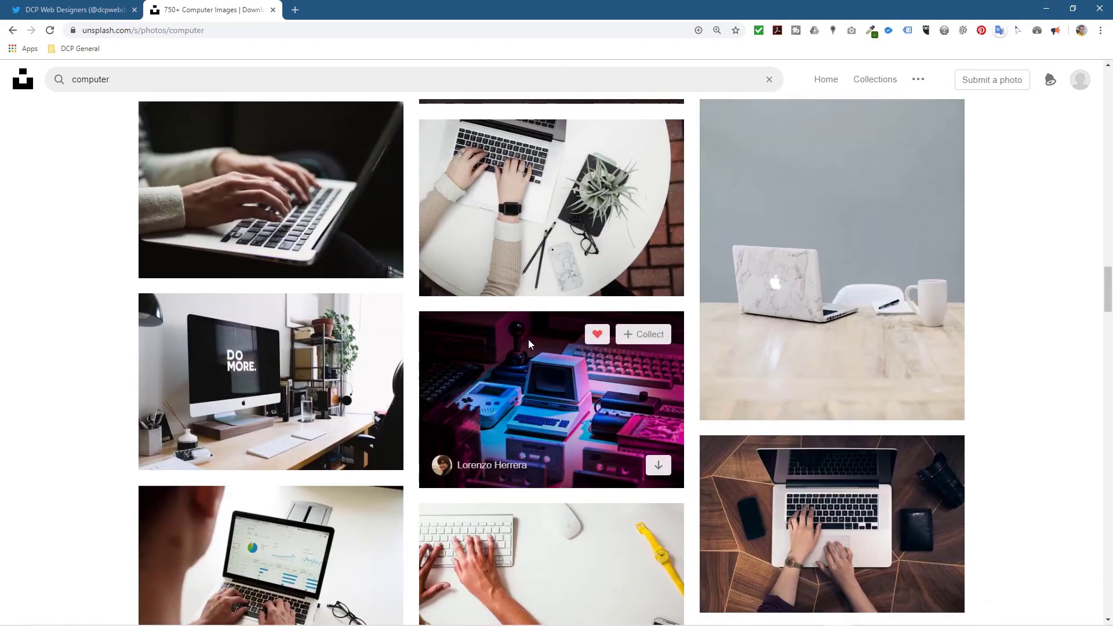
{"action": "scroll", "coordinate": [527, 344], "scroll_direction": "down", "scroll_amount": 5}
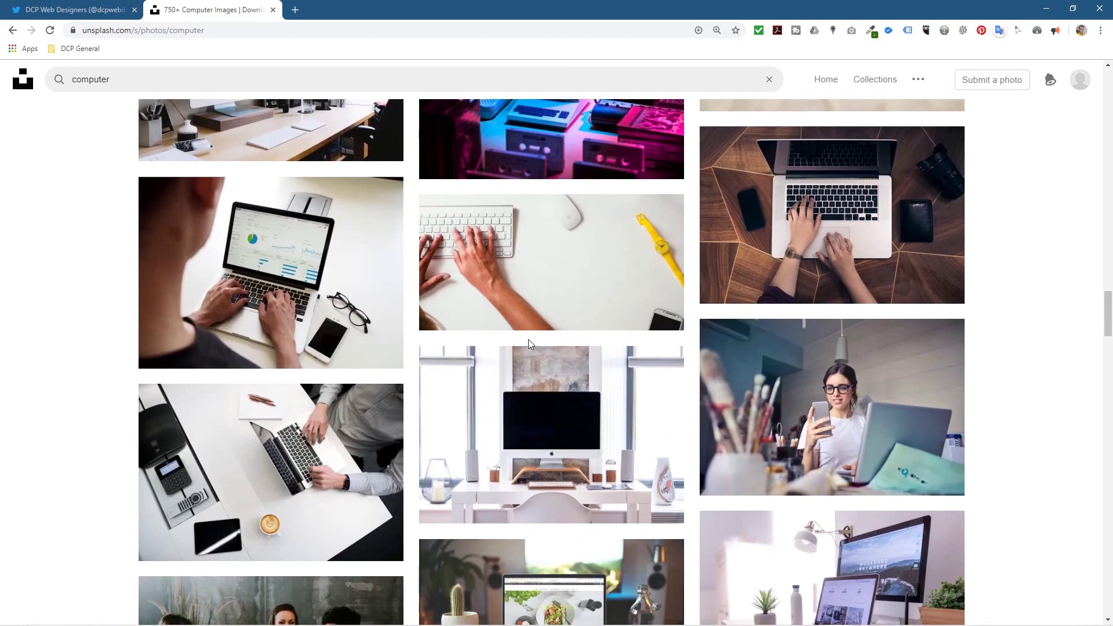
{"action": "scroll", "coordinate": [527, 343], "scroll_direction": "down", "scroll_amount": 7}
{"action": "scroll", "coordinate": [528, 344], "scroll_direction": "up", "scroll_amount": 7}
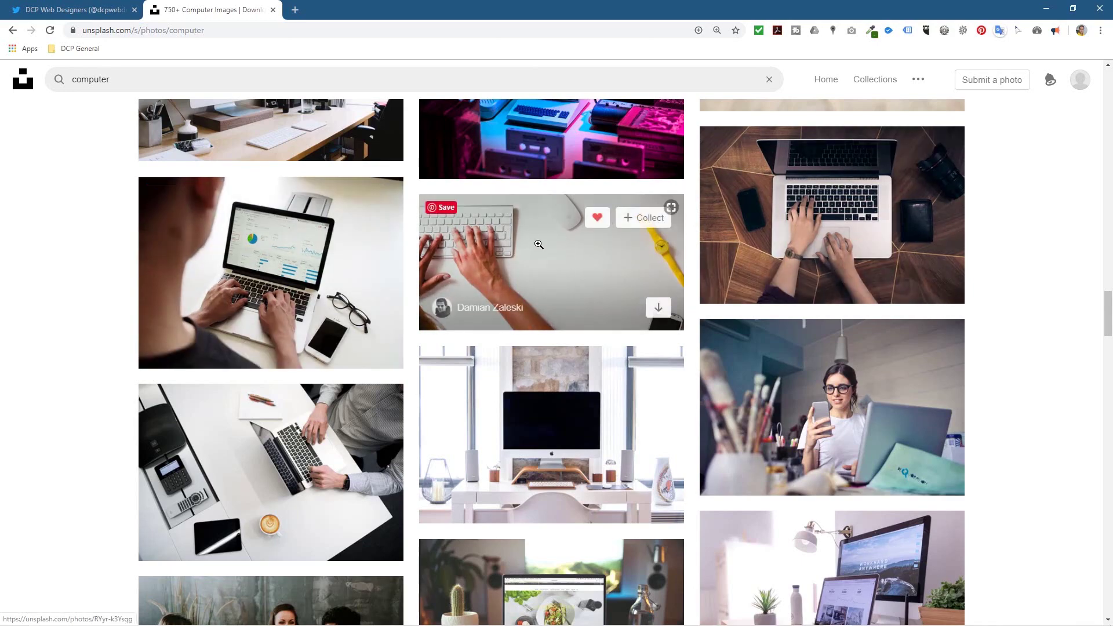
{"action": "scroll", "coordinate": [505, 272], "scroll_direction": "down", "scroll_amount": 5}
{"action": "scroll", "coordinate": [509, 282], "scroll_direction": "down", "scroll_amount": 11}
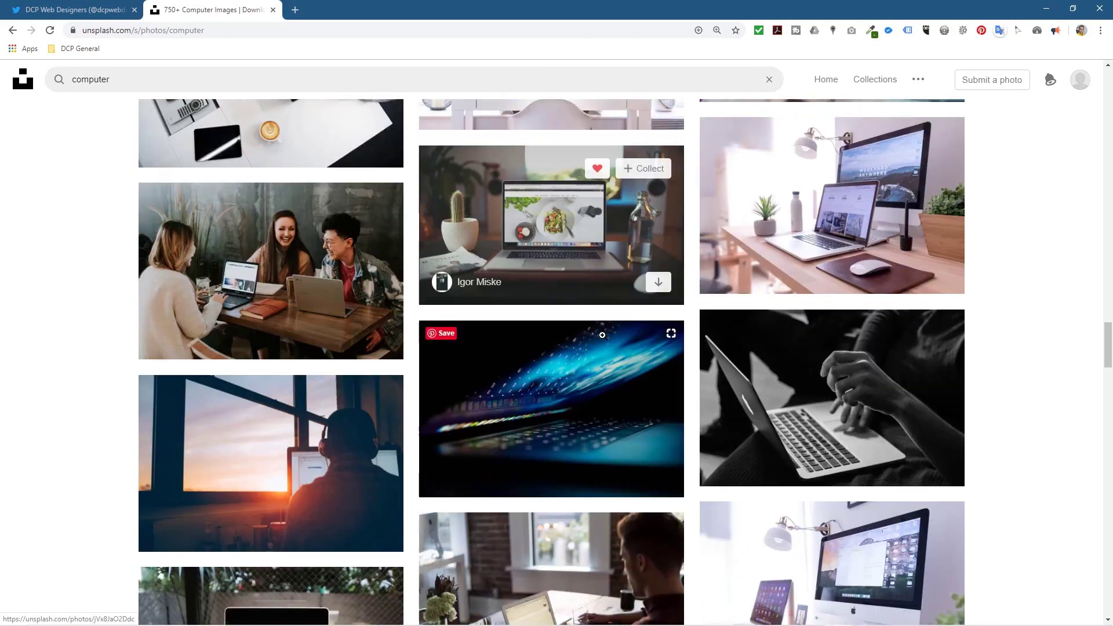
{"action": "scroll", "coordinate": [603, 336], "scroll_direction": "down", "scroll_amount": 10}
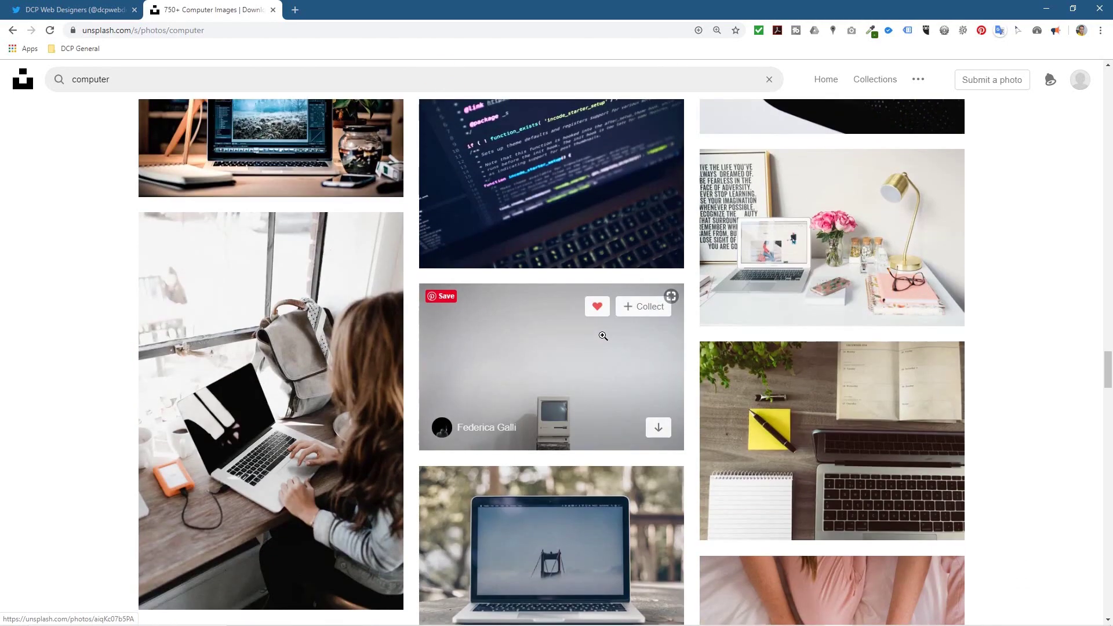
{"action": "scroll", "coordinate": [603, 336], "scroll_direction": "down", "scroll_amount": 8}
{"action": "scroll", "coordinate": [602, 335], "scroll_direction": "down", "scroll_amount": 12}
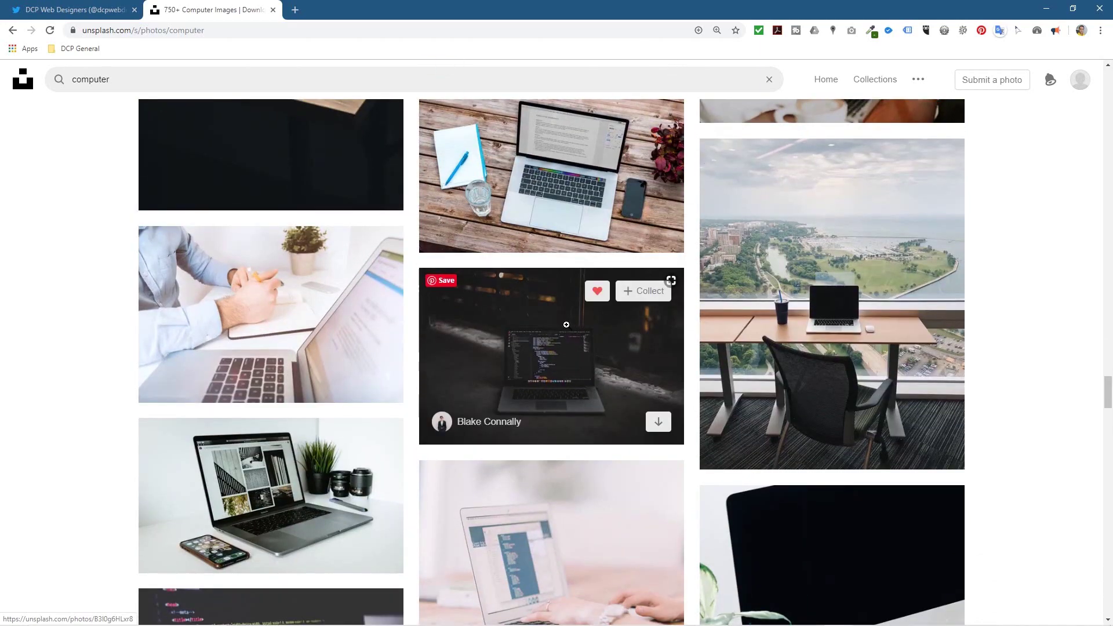
{"action": "scroll", "coordinate": [566, 324], "scroll_direction": "down", "scroll_amount": 13}
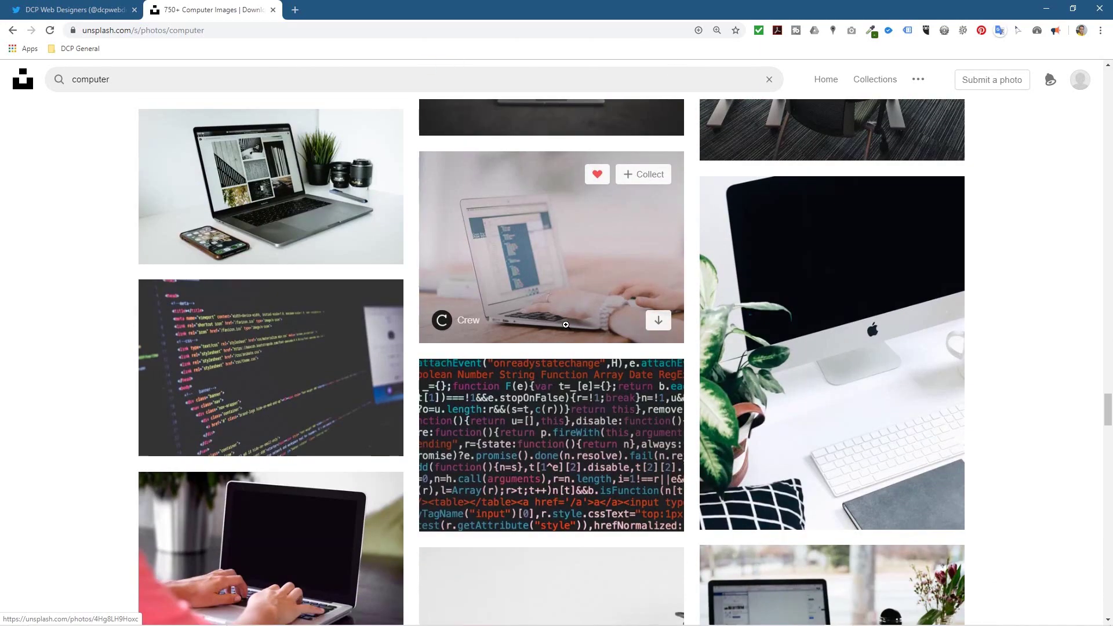
{"action": "scroll", "coordinate": [566, 325], "scroll_direction": "down", "scroll_amount": 8}
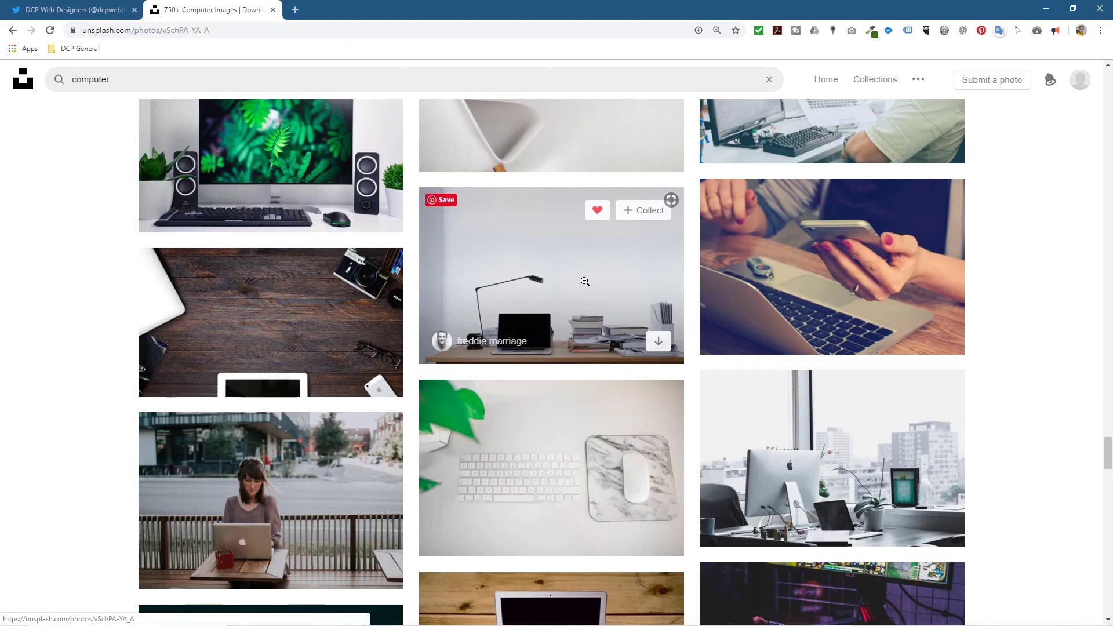
Download the photo of the laptop, lamp and book stacks on a desk, and arrange the browser and project folder windows side by side
{"action": "left_click", "coordinate": [588, 287]}
{"action": "left_click", "coordinate": [952, 107]}
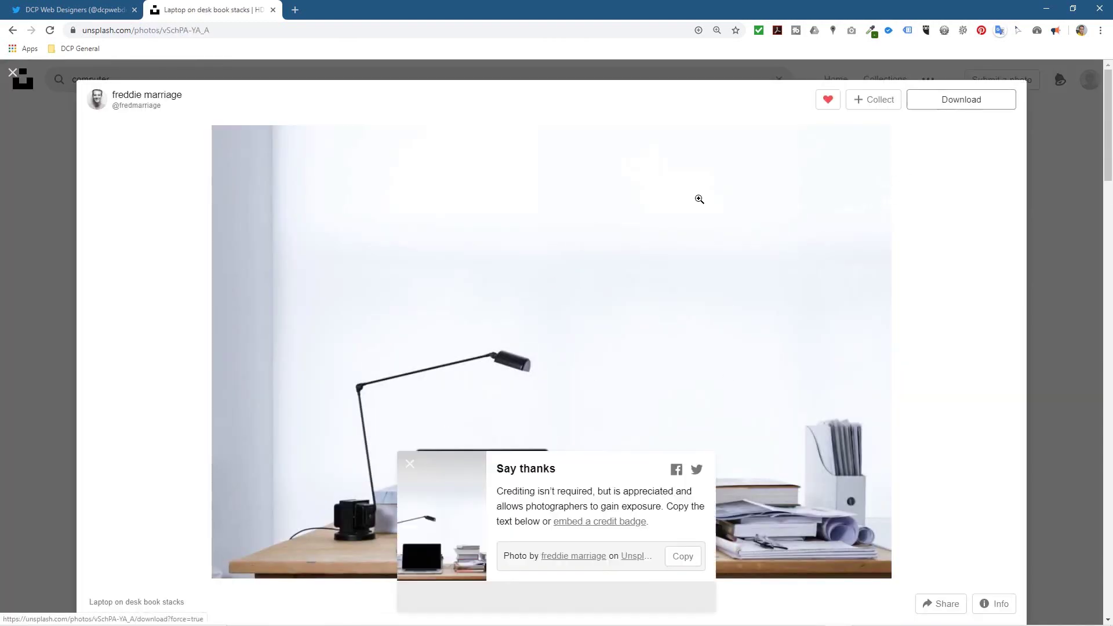
{"action": "key", "text": "super+Left"}
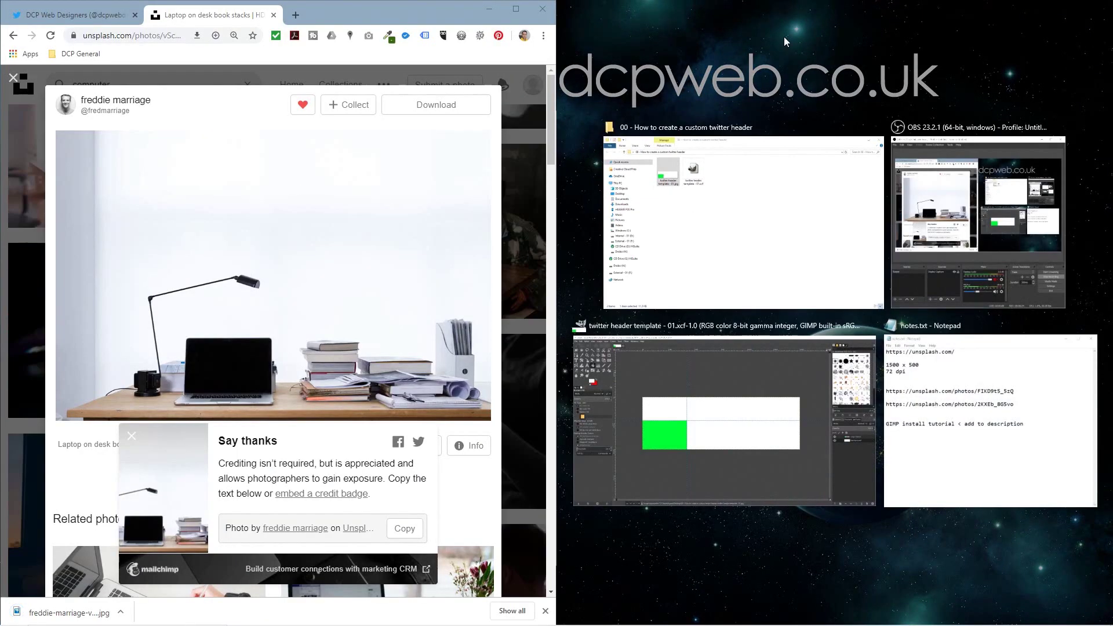
{"action": "key", "text": "Escape"}
{"action": "left_click", "coordinate": [746, 129]}
{"action": "key", "text": "super+Right"}
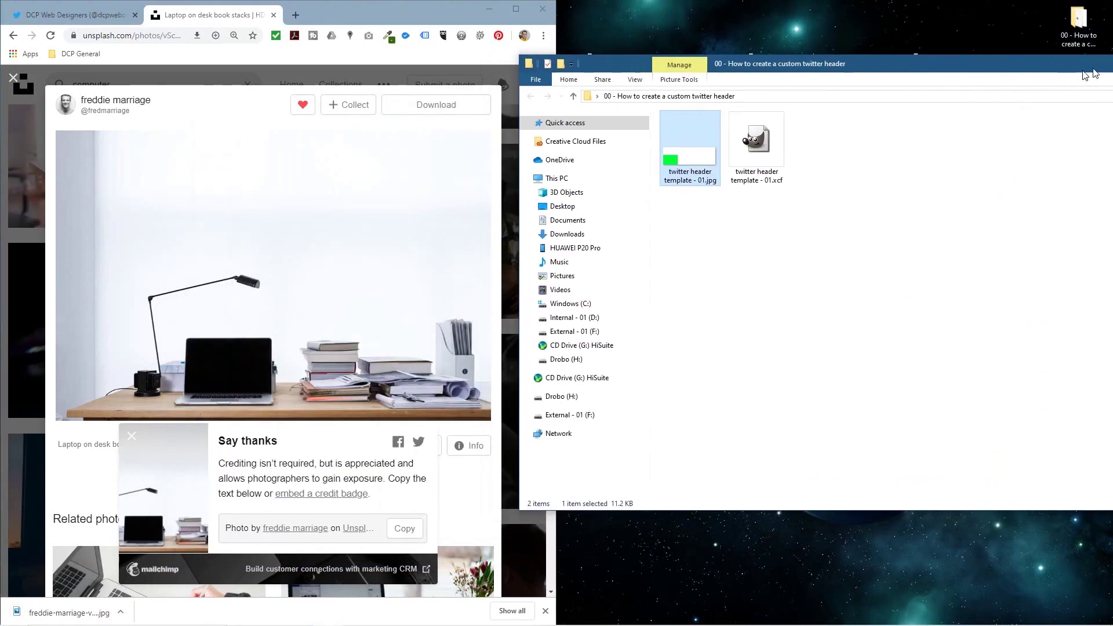
Create a "background images" subfolder in the project folder and copy the downloaded desk photo into it
{"action": "right_click", "coordinate": [767, 192]}
{"action": "mouse_move", "coordinate": [823, 337]}
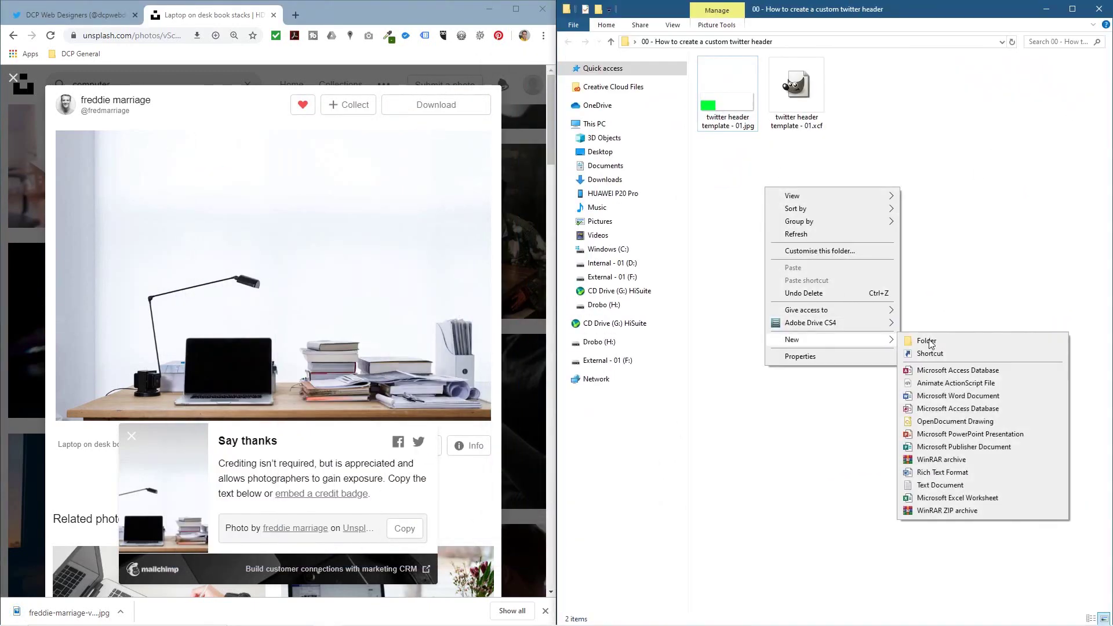
{"action": "left_click", "coordinate": [967, 342]}
{"action": "type", "text": "backg"}
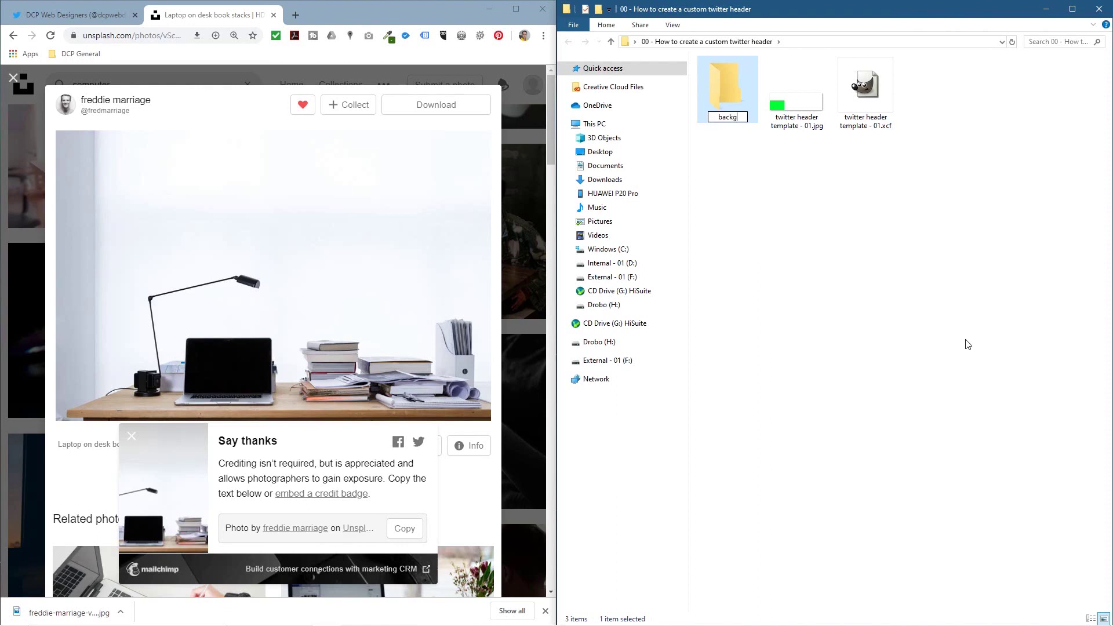
{"action": "type", "text": "round images"}
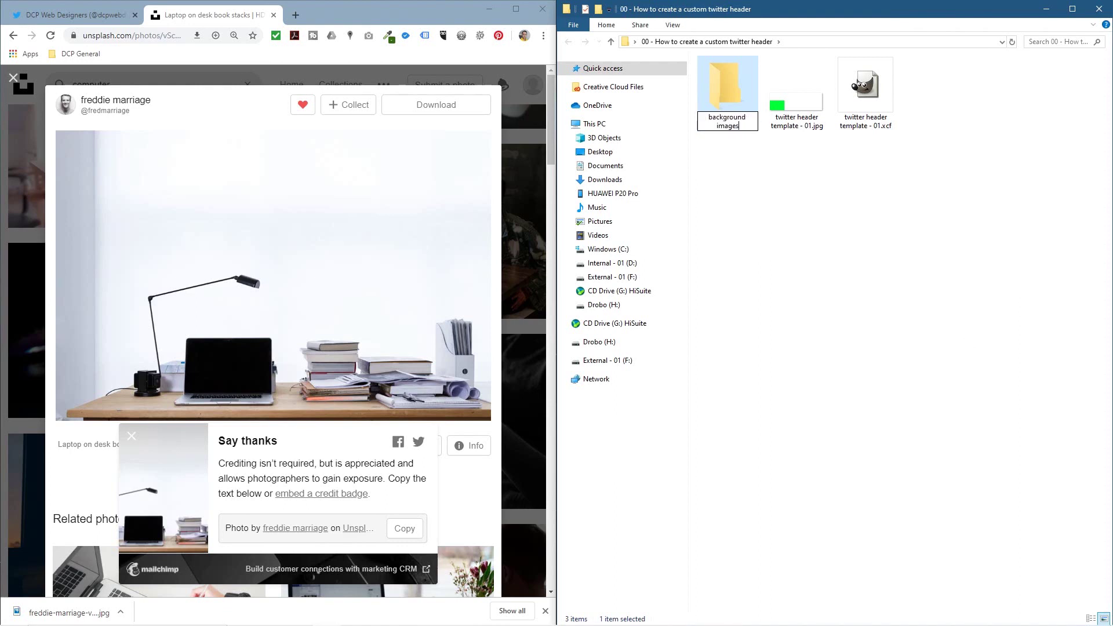
{"action": "key", "text": "Return"}
{"action": "key", "text": "Return"}
{"action": "left_click_drag", "start_coordinate": [60, 618], "coordinate": [765, 244]}
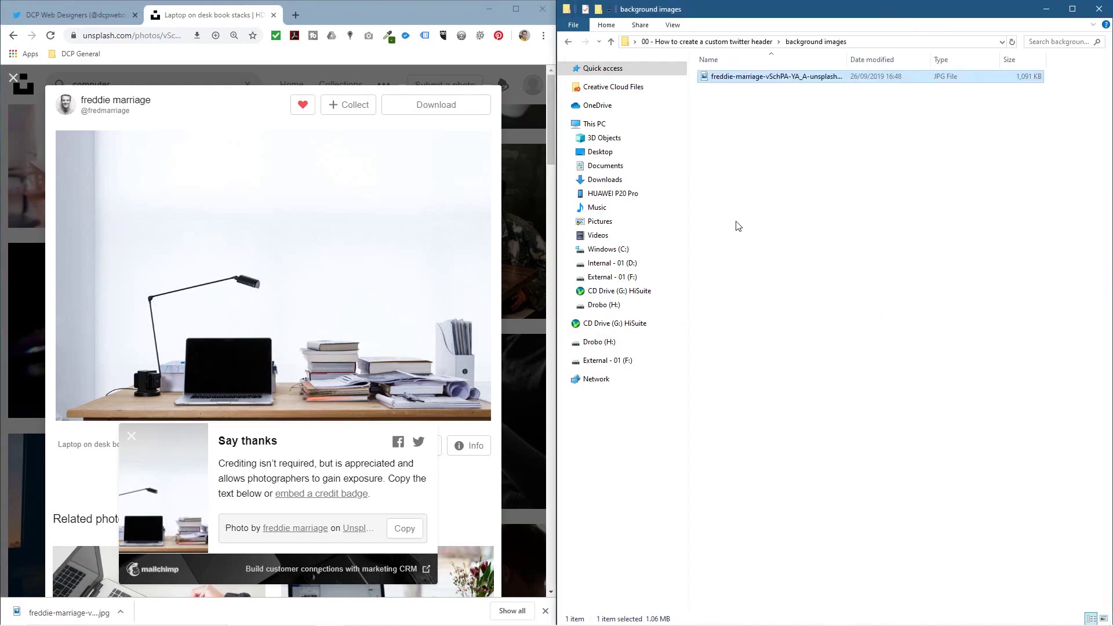
Minimise the browser and switch to GIMP with the "background images" folder window in front of it
{"action": "left_click", "coordinate": [489, 9]}
{"action": "left_click_drag", "start_coordinate": [863, 12], "coordinate": [375, 12]}
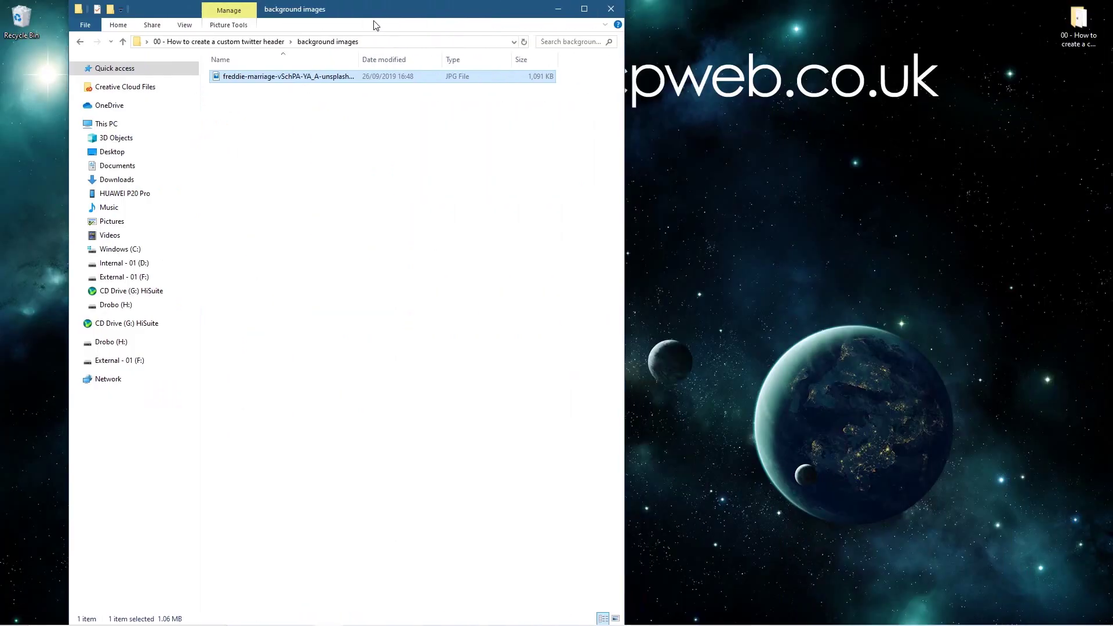
{"action": "key", "text": "alt+Tab"}
{"action": "key", "text": "alt+Tab"}
{"action": "key", "text": "alt+Tab"}
{"action": "key", "text": "alt+Tab"}
{"action": "key", "text": "alt+Tab"}
{"action": "key", "text": "alt+Tab"}
{"action": "key", "text": "alt+Tab"}
{"action": "key", "text": "alt+Tab"}
{"action": "key", "text": "Escape"}
{"action": "key", "text": "alt+Tab"}
{"action": "key", "text": "alt+Tab"}
{"action": "key", "text": "alt+Tab"}
{"action": "key", "text": "alt+Tab"}
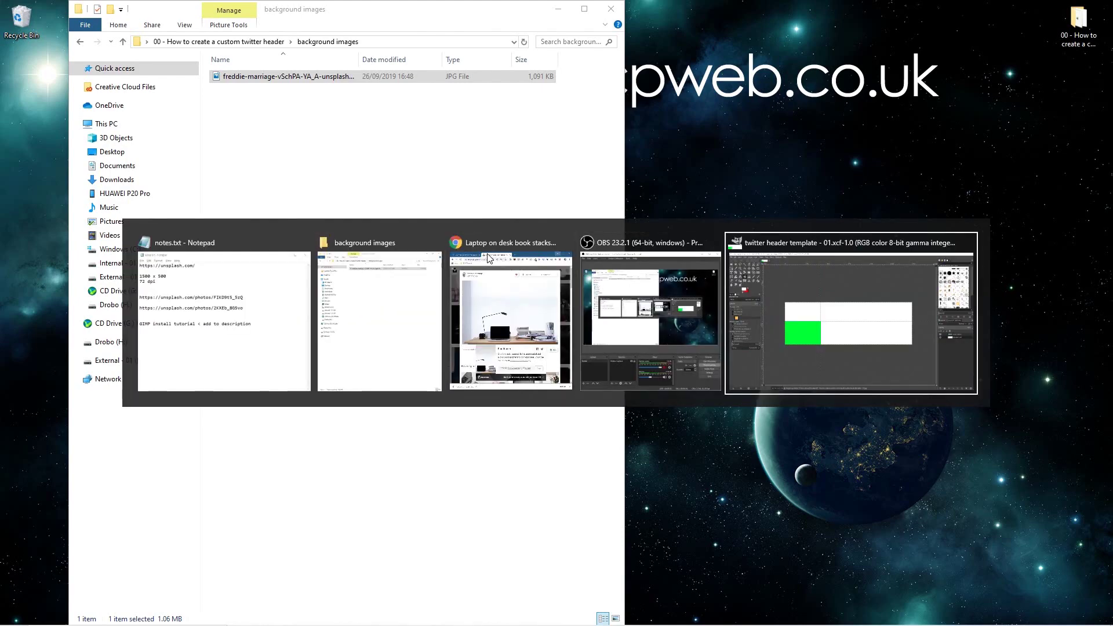
{"action": "key", "text": "alt+Tab"}
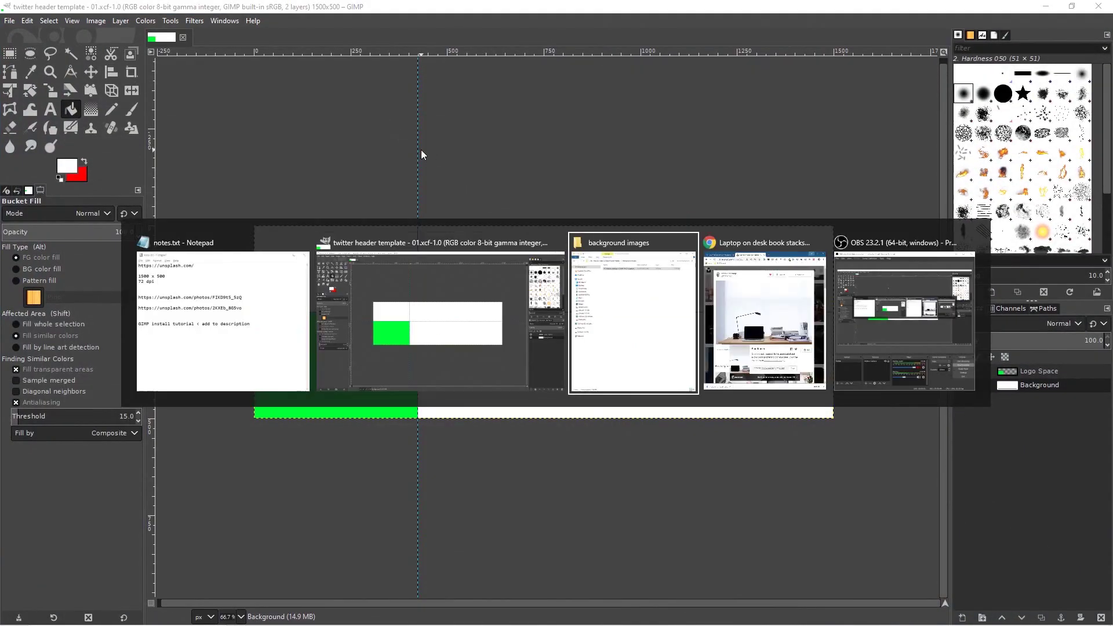
Position the folder window beside the header image and insert the desk photo from it as a new layer
{"action": "left_click_drag", "start_coordinate": [376, 4], "coordinate": [299, 29]}
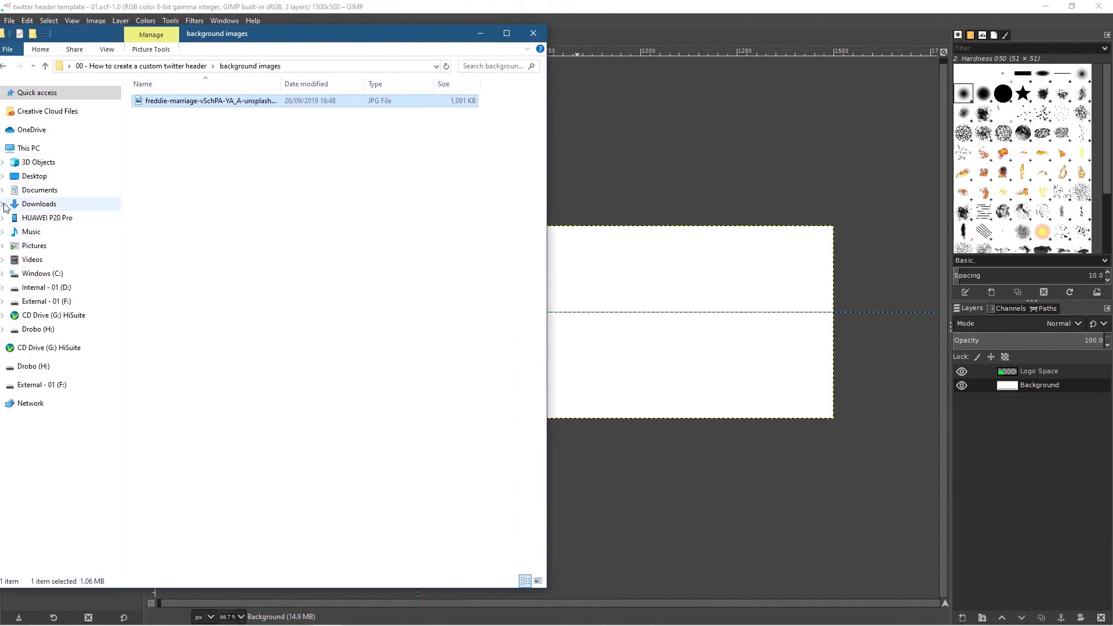
{"action": "left_click_drag", "start_coordinate": [233, 38], "coordinate": [272, 42]}
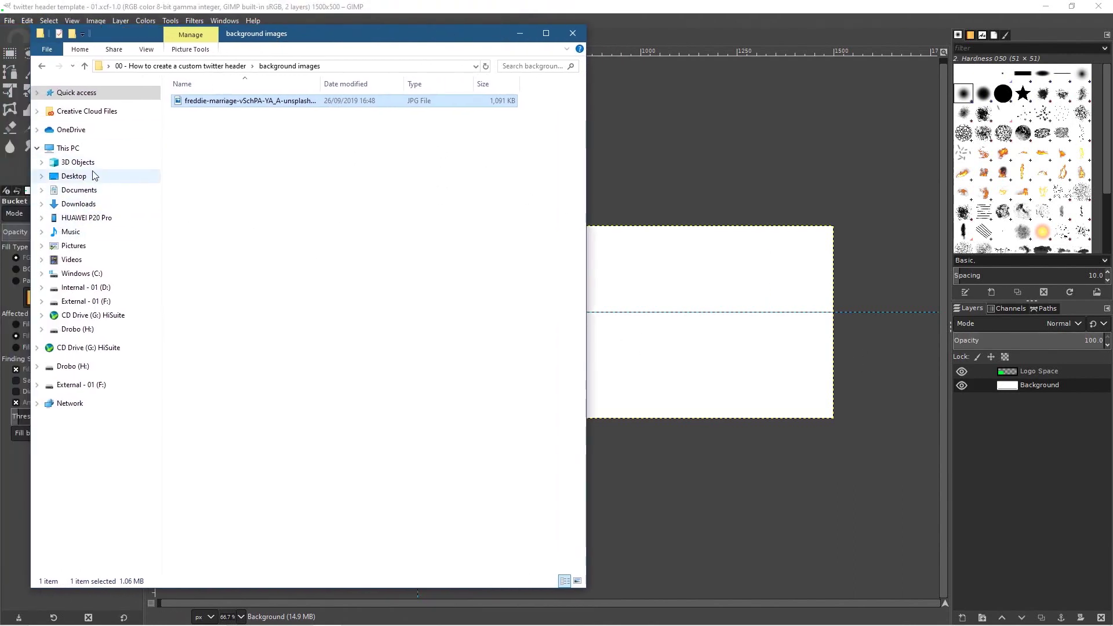
{"action": "left_click", "coordinate": [36, 148]}
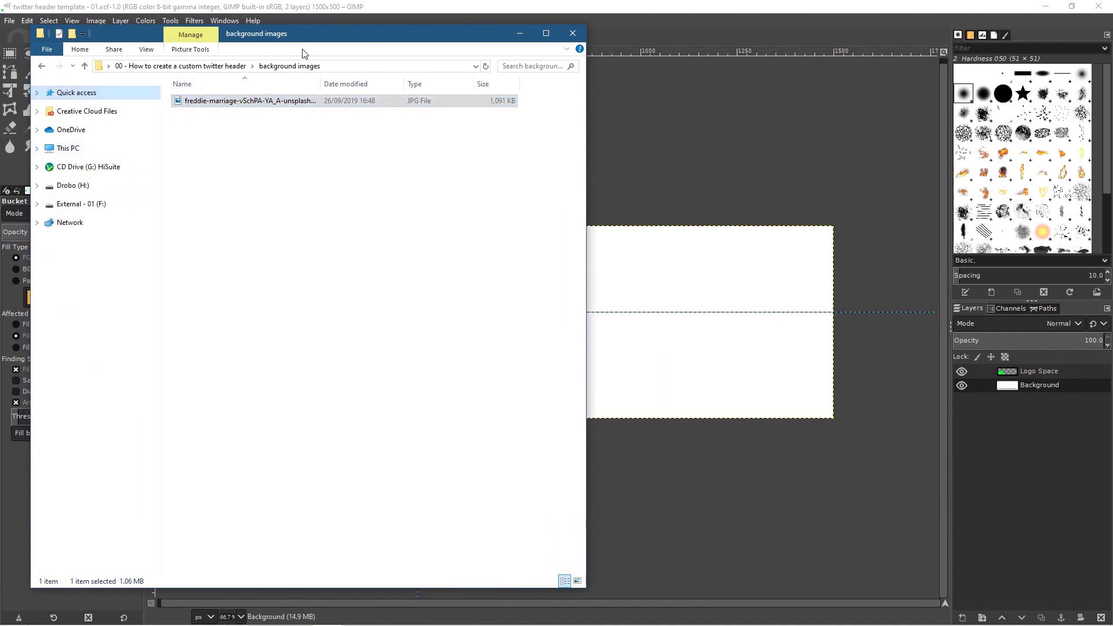
{"action": "left_click_drag", "start_coordinate": [307, 36], "coordinate": [258, 38]}
{"action": "left_click_drag", "start_coordinate": [209, 104], "coordinate": [626, 365]}
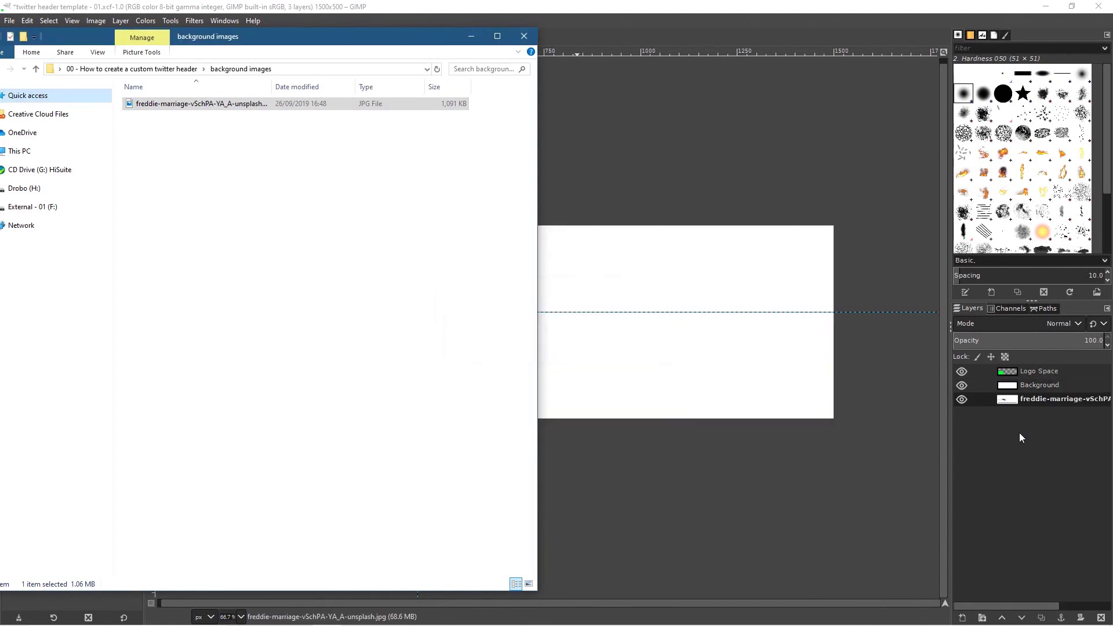
Hide the Background and Logo Space layers so only the photo layer shows, and activate the Scale tool
{"action": "left_click", "coordinate": [1010, 404]}
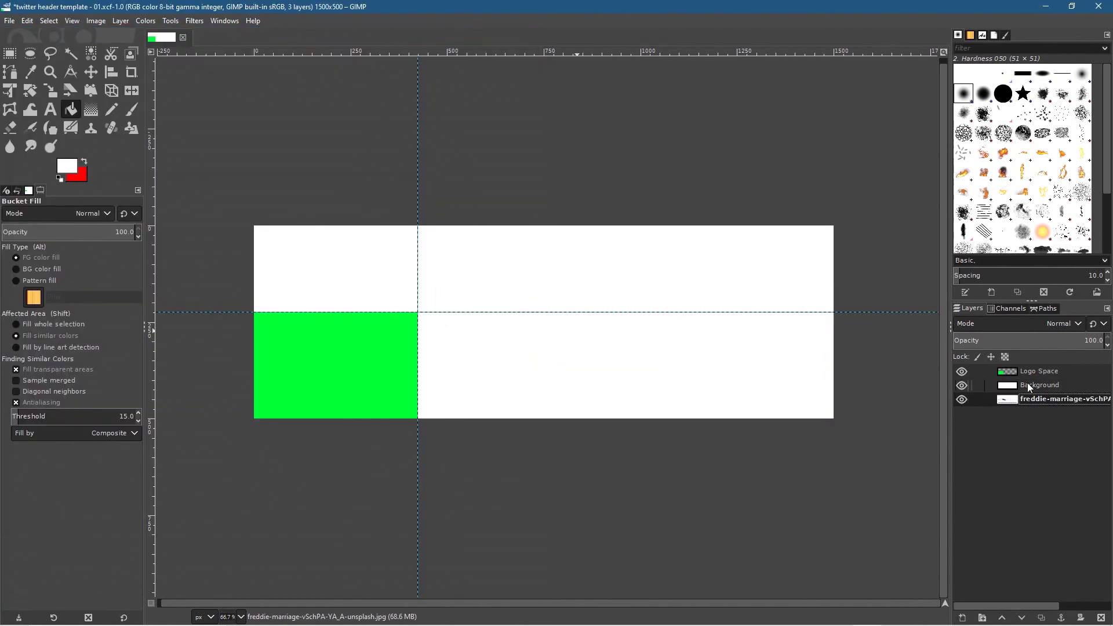
{"action": "left_click", "coordinate": [962, 386]}
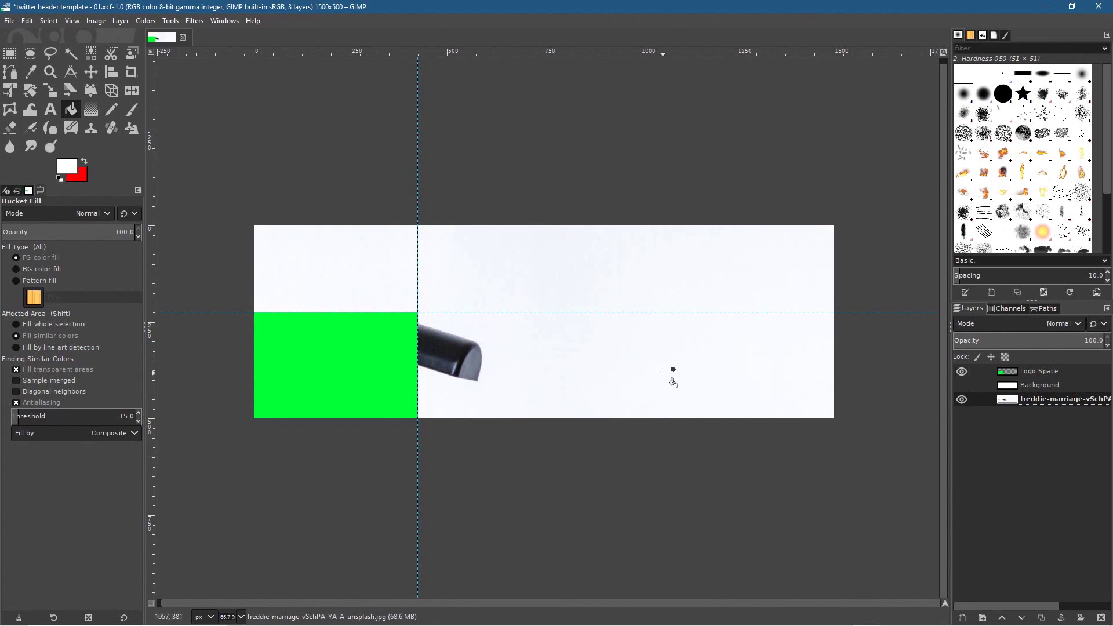
{"action": "scroll", "coordinate": [662, 372], "scroll_direction": "down", "scroll_amount": 5}
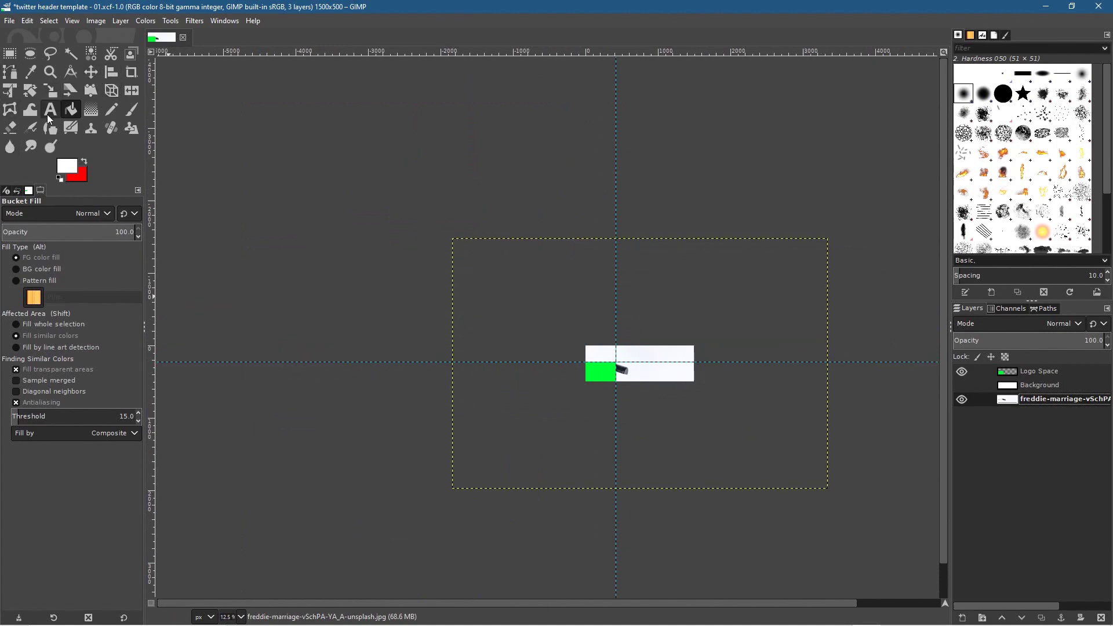
{"action": "left_click", "coordinate": [54, 95]}
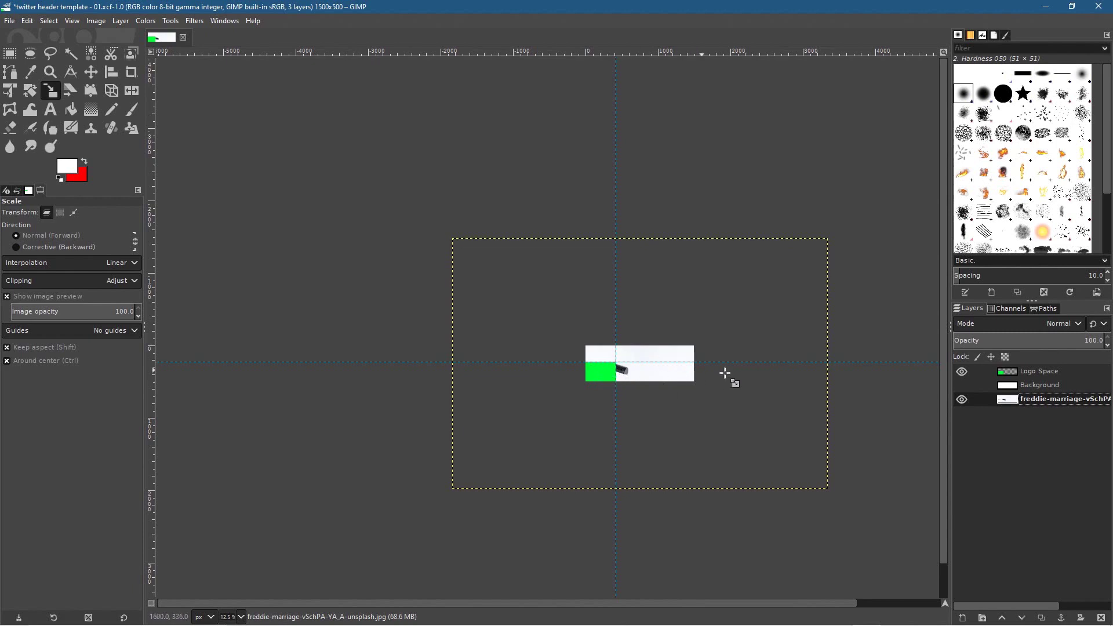
{"action": "left_click", "coordinate": [964, 372]}
{"action": "left_click", "coordinate": [964, 372]}
{"action": "left_click", "coordinate": [965, 371]}
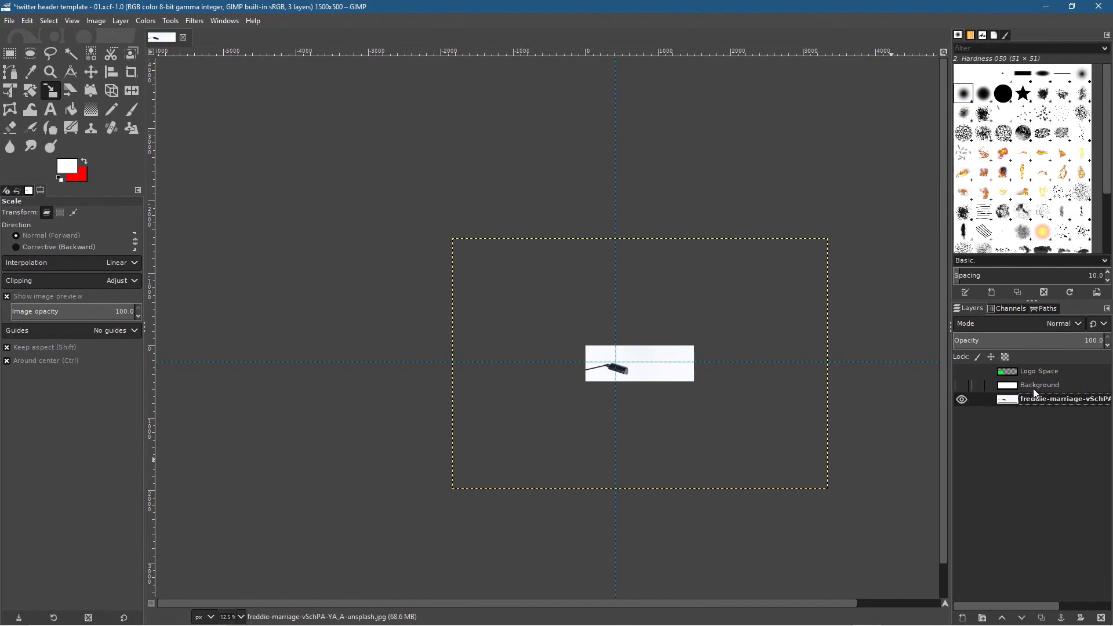
Move the photo layer directly above the Background layer and rename it "Main Background"
{"action": "left_click_drag", "start_coordinate": [1038, 399], "coordinate": [1031, 383]}
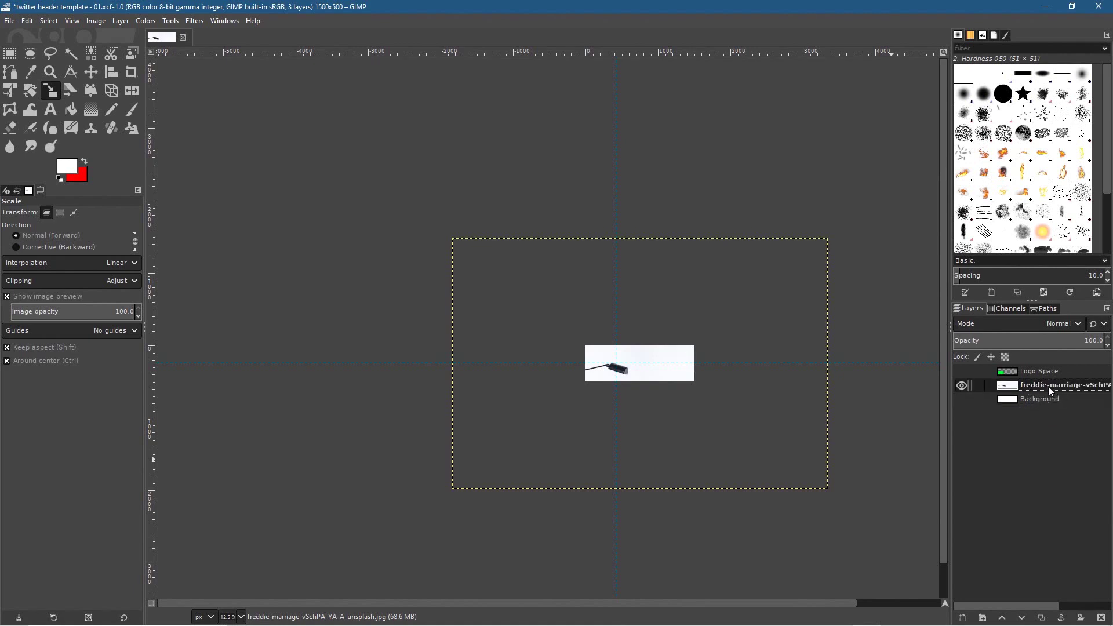
{"action": "type", "text": "Main B"}
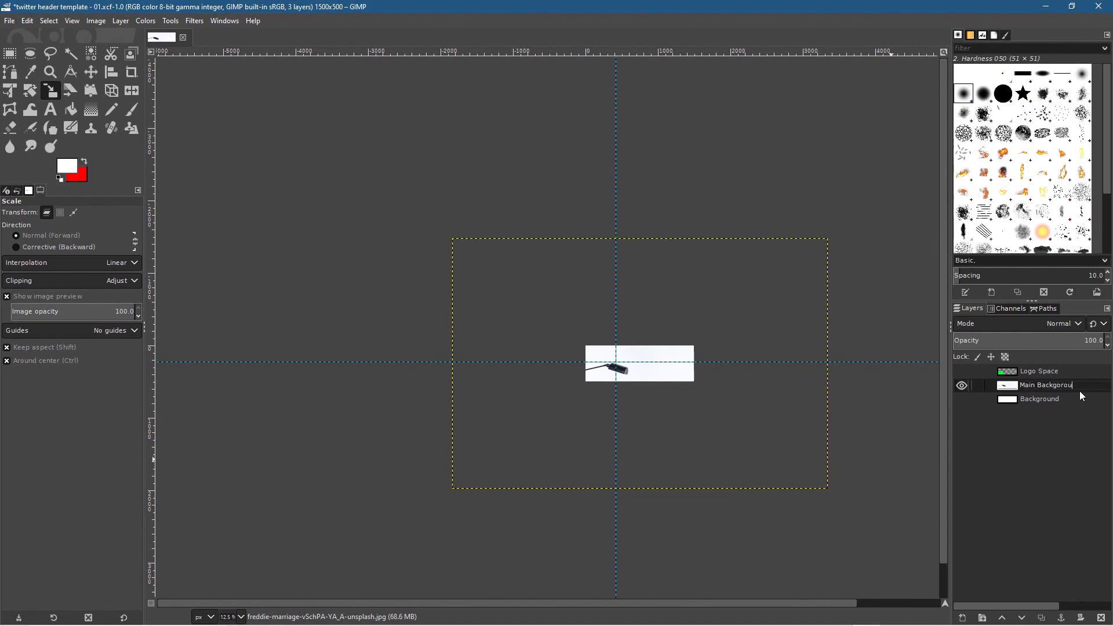
{"action": "type", "text": "ackground"}
{"action": "key", "text": "Return"}
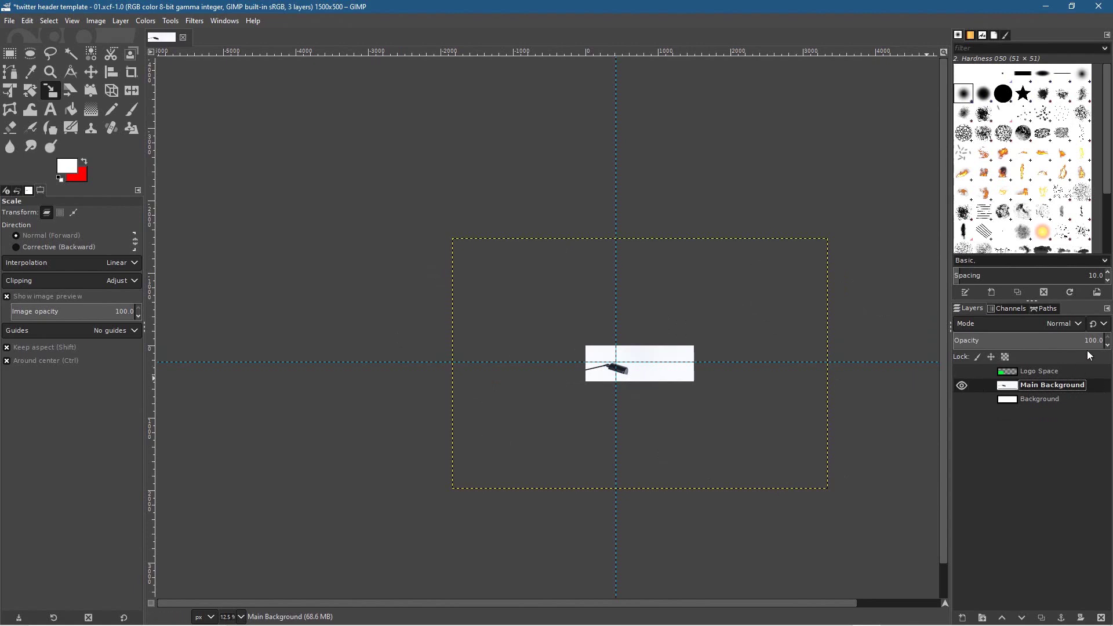
Reduce the Main Background layer's opacity to about 60 percent
{"action": "left_click", "coordinate": [1052, 342]}
{"action": "left_click_drag", "start_coordinate": [1052, 342], "coordinate": [1043, 342]}
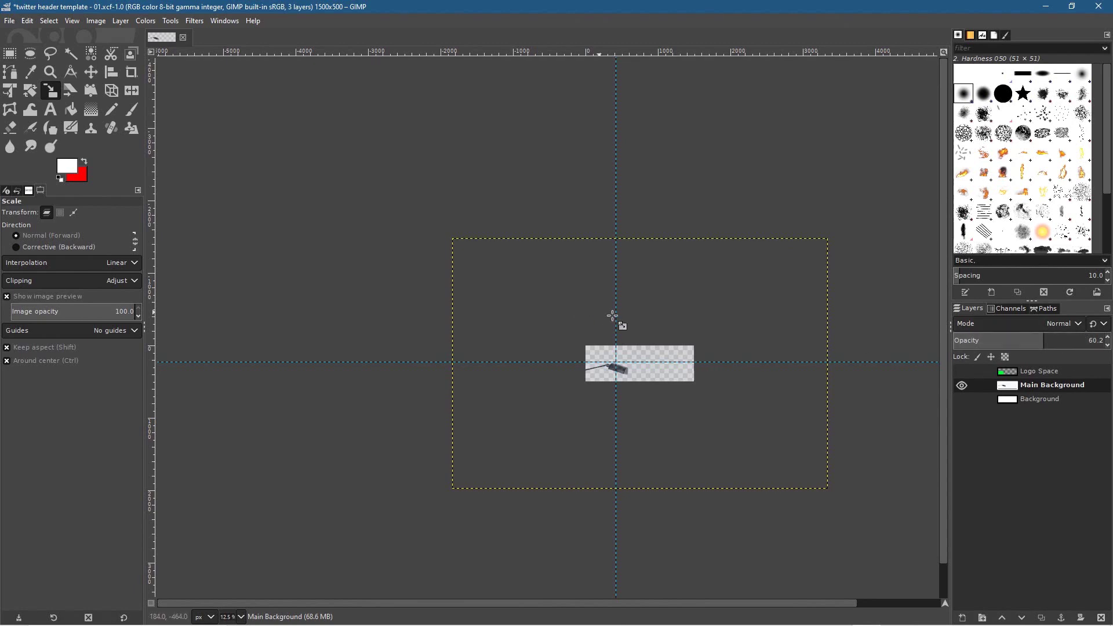
{"action": "left_click_drag", "start_coordinate": [701, 332], "coordinate": [624, 312]}
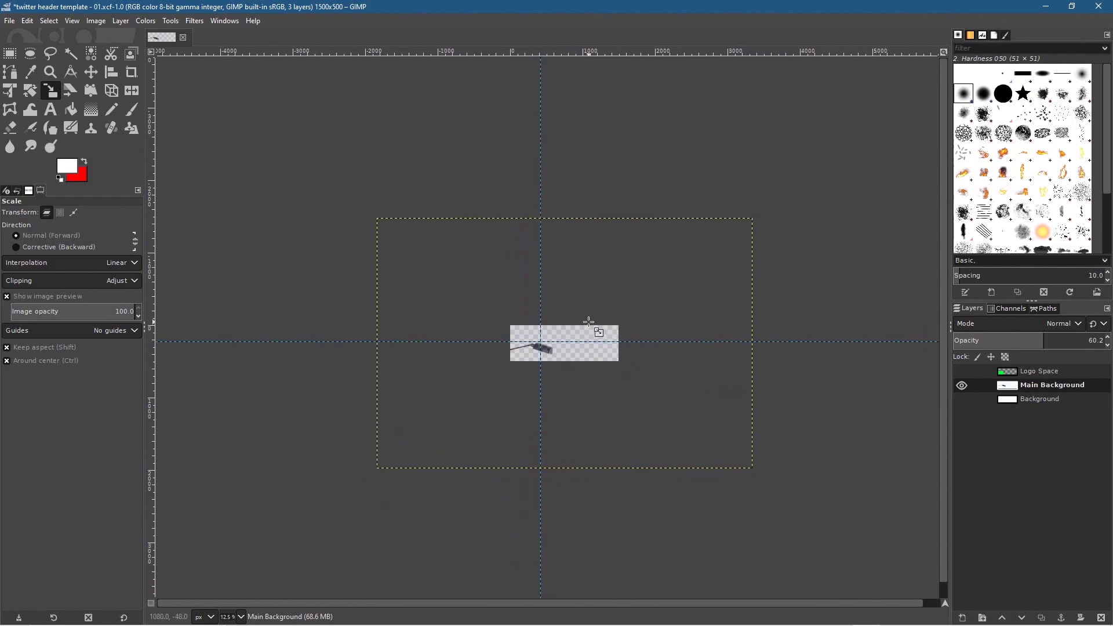
{"action": "scroll", "coordinate": [588, 321], "scroll_direction": "up", "scroll_amount": 2, "text": "ctrl"}
{"action": "left_click_drag", "start_coordinate": [589, 321], "coordinate": [596, 289]}
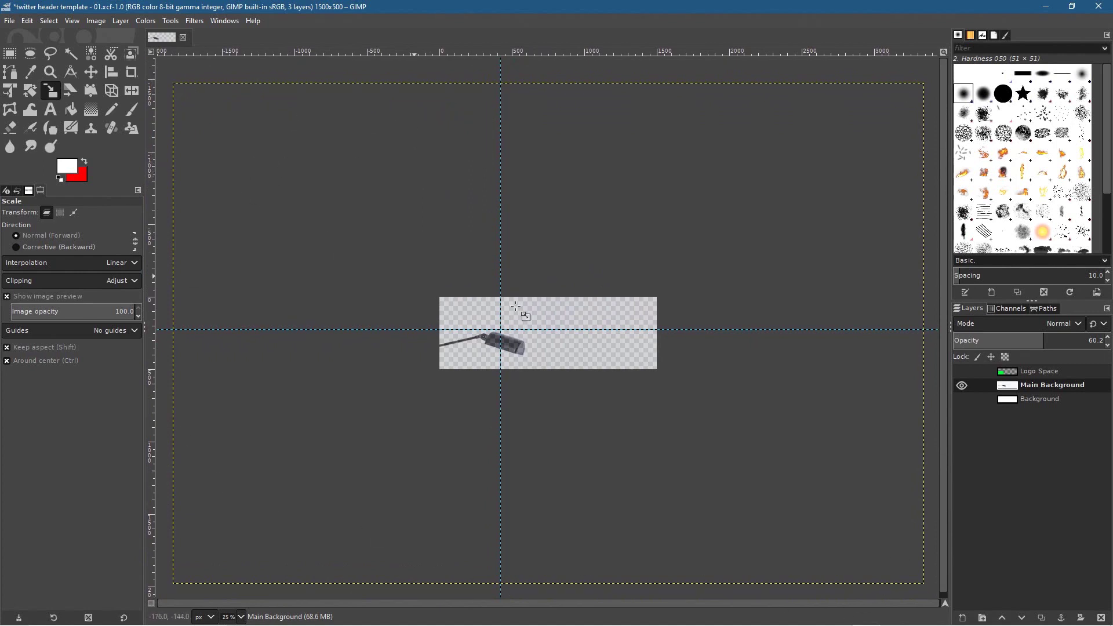
Scale the Main Background photo down proportionally to 1526 × 1017 px, just wider than the header canvas
{"action": "left_click", "coordinate": [1037, 387]}
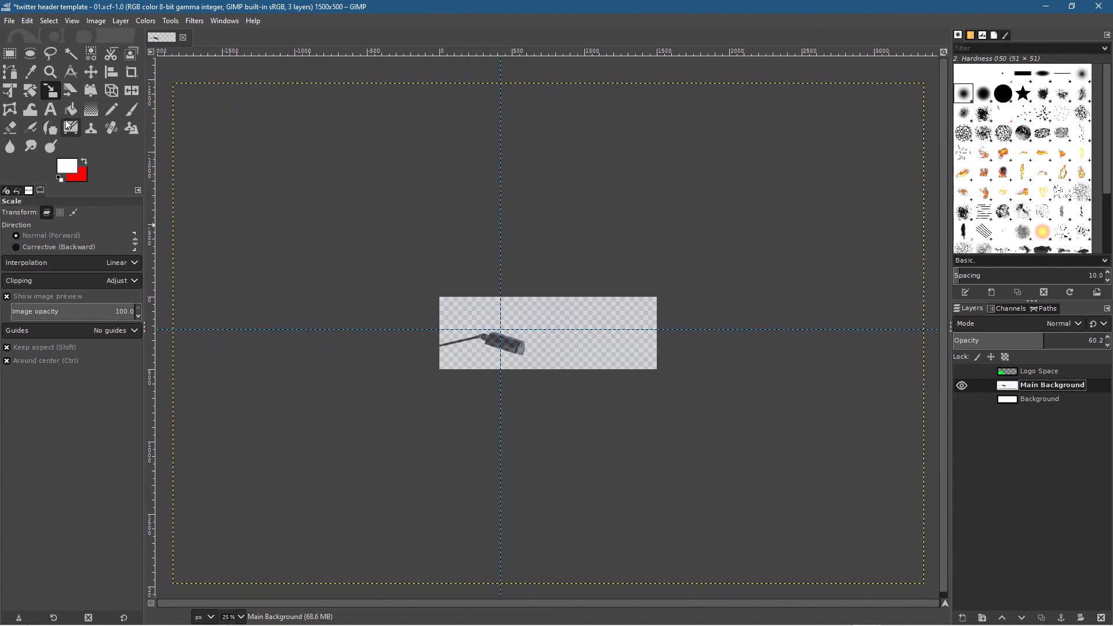
{"action": "left_click", "coordinate": [290, 151]}
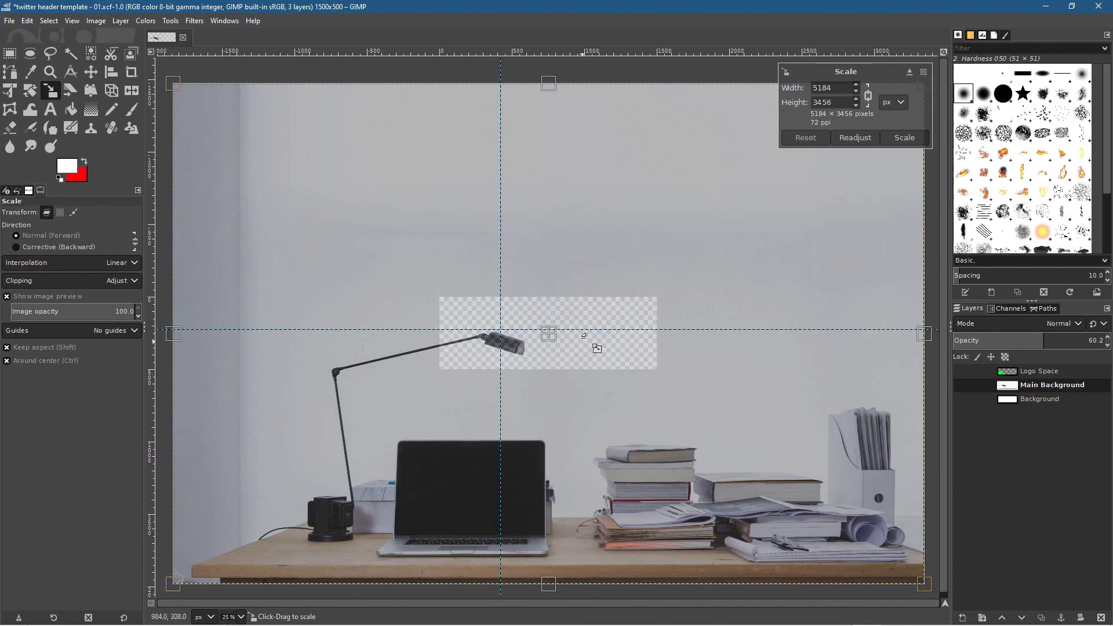
{"action": "left_click_drag", "start_coordinate": [173, 85], "coordinate": [822, 265]}
{"action": "left_click_drag", "start_coordinate": [555, 341], "coordinate": [557, 314]}
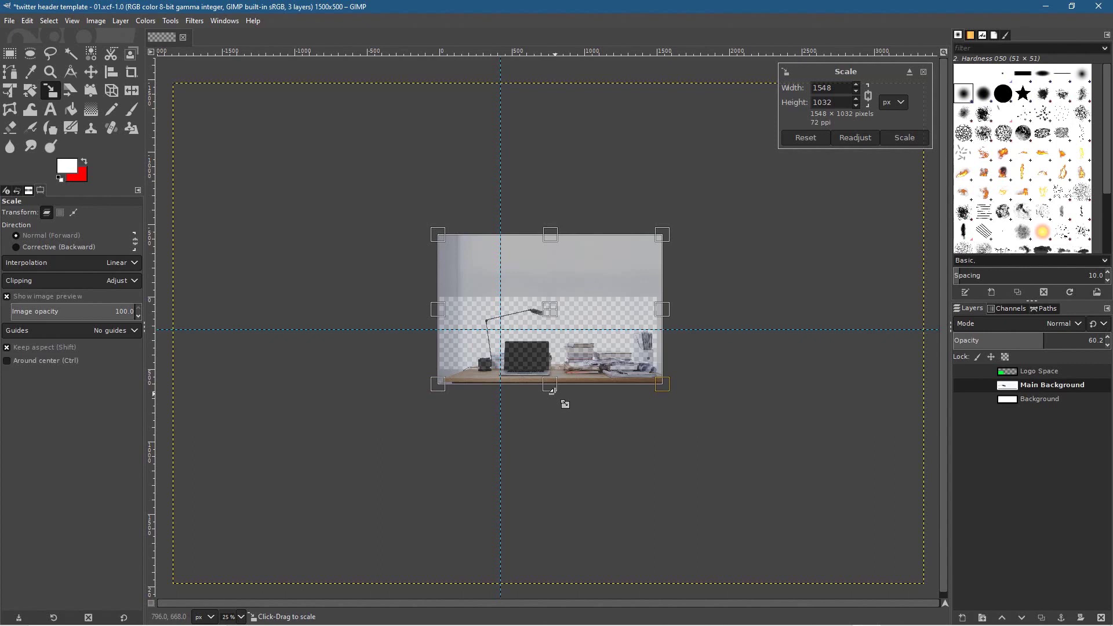
{"action": "scroll", "coordinate": [550, 388], "scroll_direction": "up", "scroll_amount": 3}
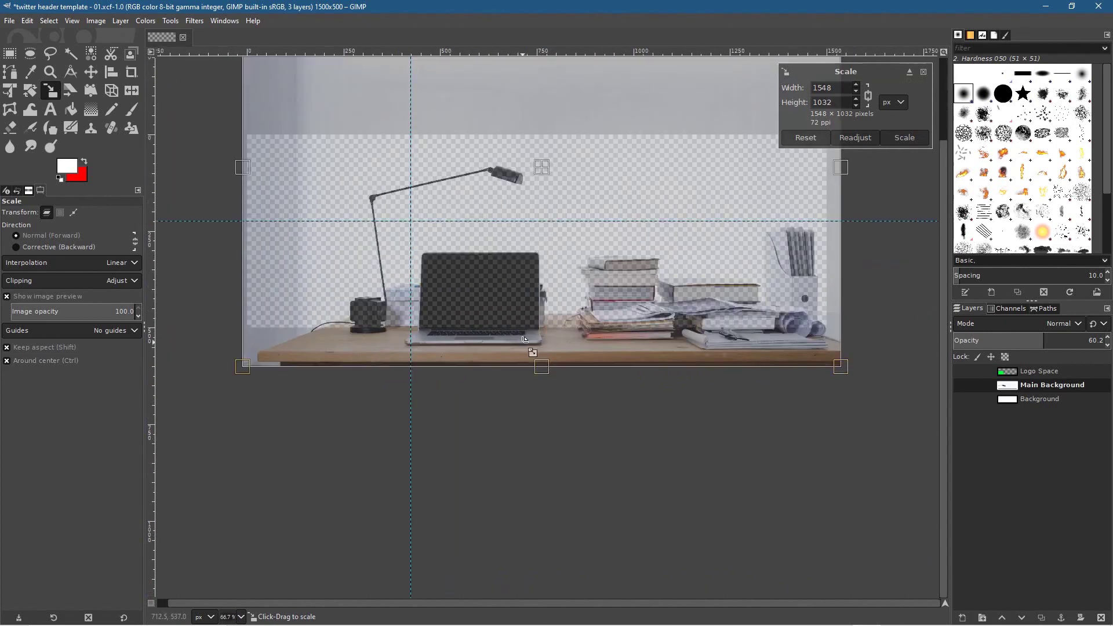
{"action": "left_click_drag", "start_coordinate": [534, 293], "coordinate": [530, 267]}
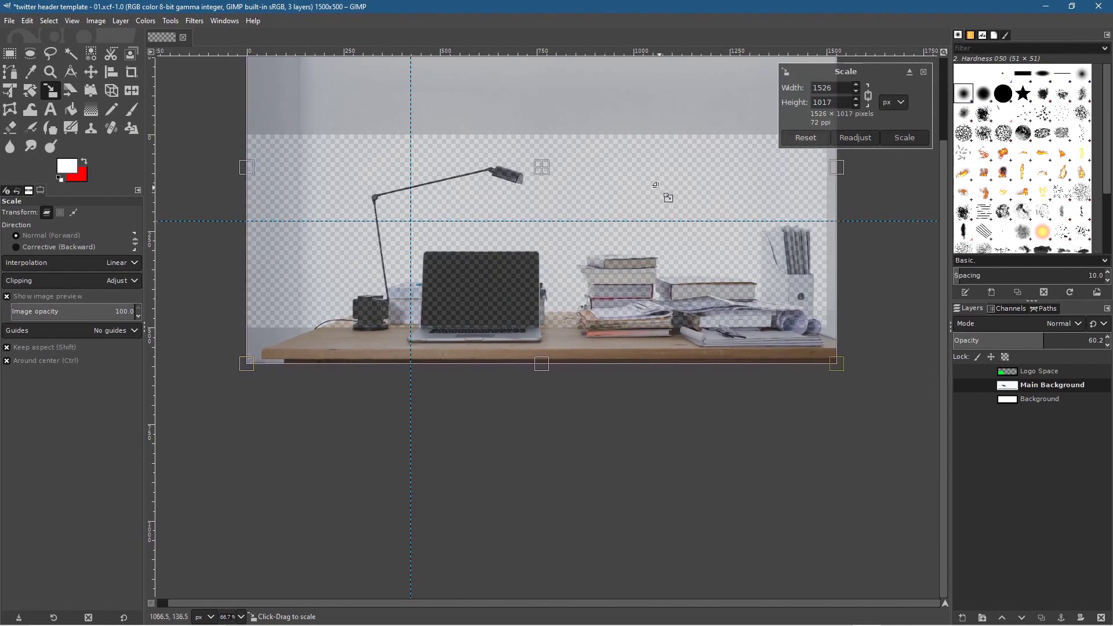
Shift the scaled photo upward so the lamp, laptop and desk fit within the canvas, and apply the scaling
{"action": "mouse_move", "coordinate": [553, 176]}
{"action": "left_mouse_down"}
{"action": "mouse_move", "coordinate": [541, 178]}
{"action": "mouse_move", "coordinate": [551, 177]}
{"action": "mouse_move", "coordinate": [547, 156]}
{"action": "left_mouse_up"}
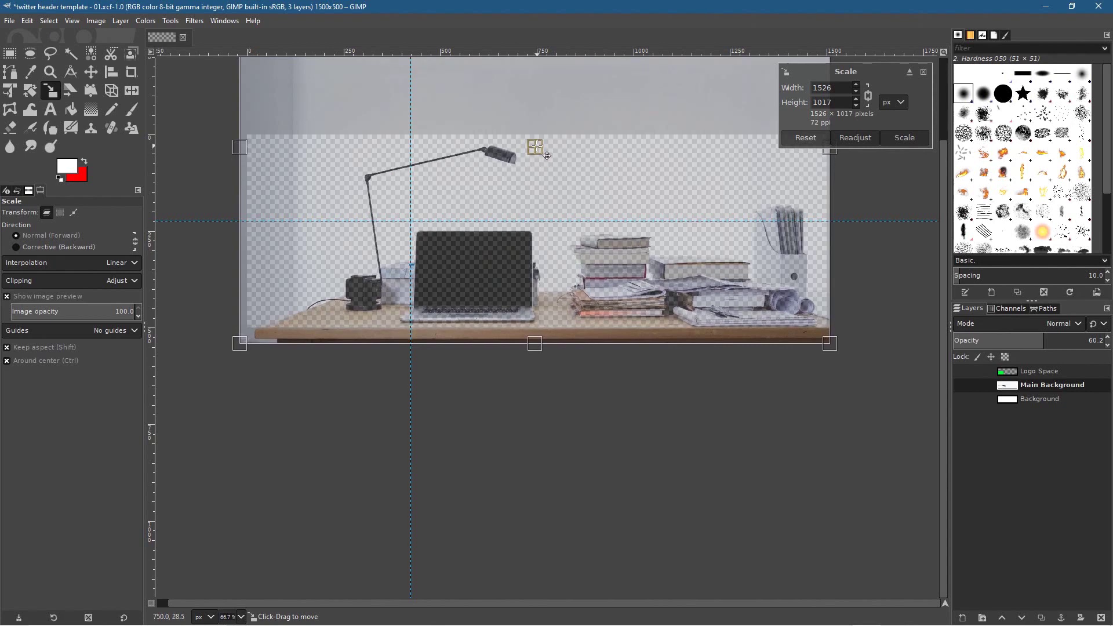
{"action": "left_click_drag", "start_coordinate": [546, 155], "coordinate": [548, 156]}
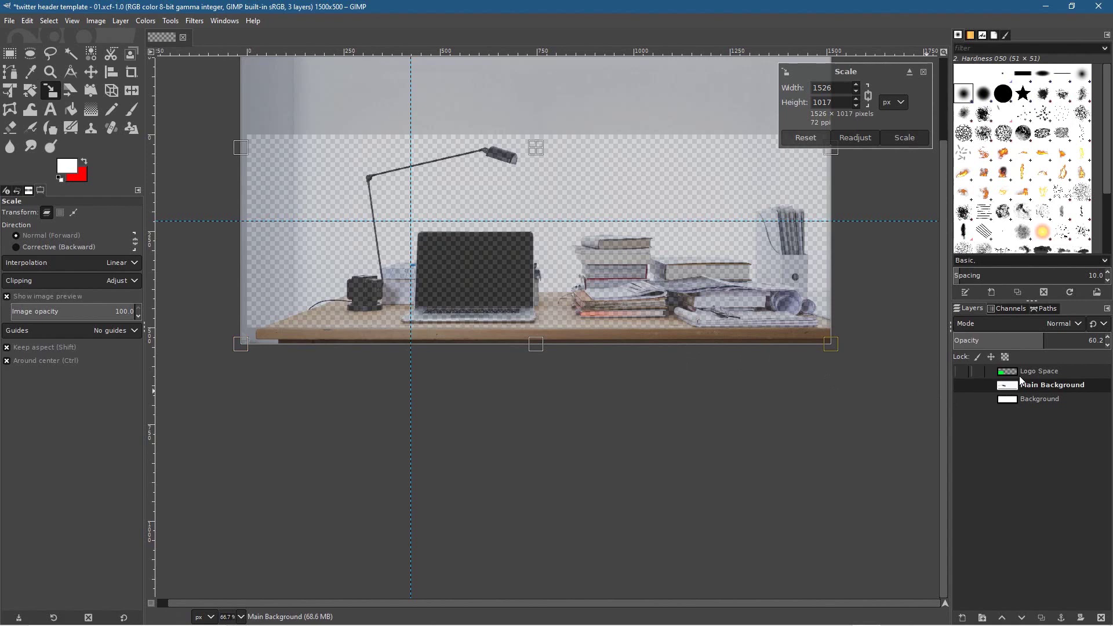
{"action": "left_click", "coordinate": [903, 138]}
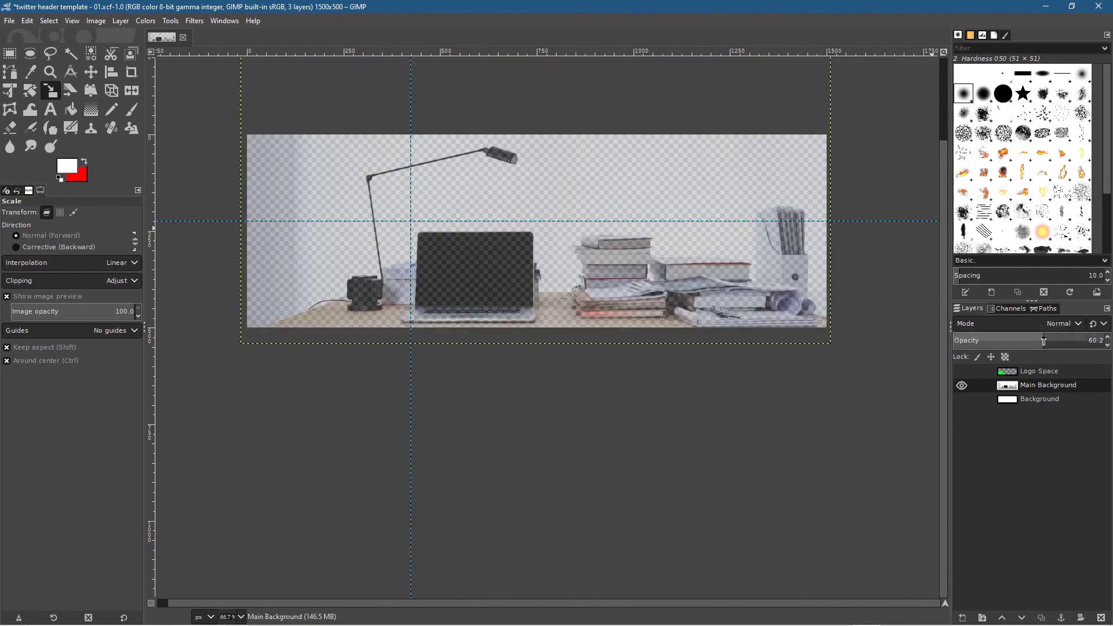
Restore the Main Background layer's opacity to 100 and show the Logo Space layer over the photo
{"action": "left_click_drag", "start_coordinate": [1043, 341], "coordinate": [1104, 342]}
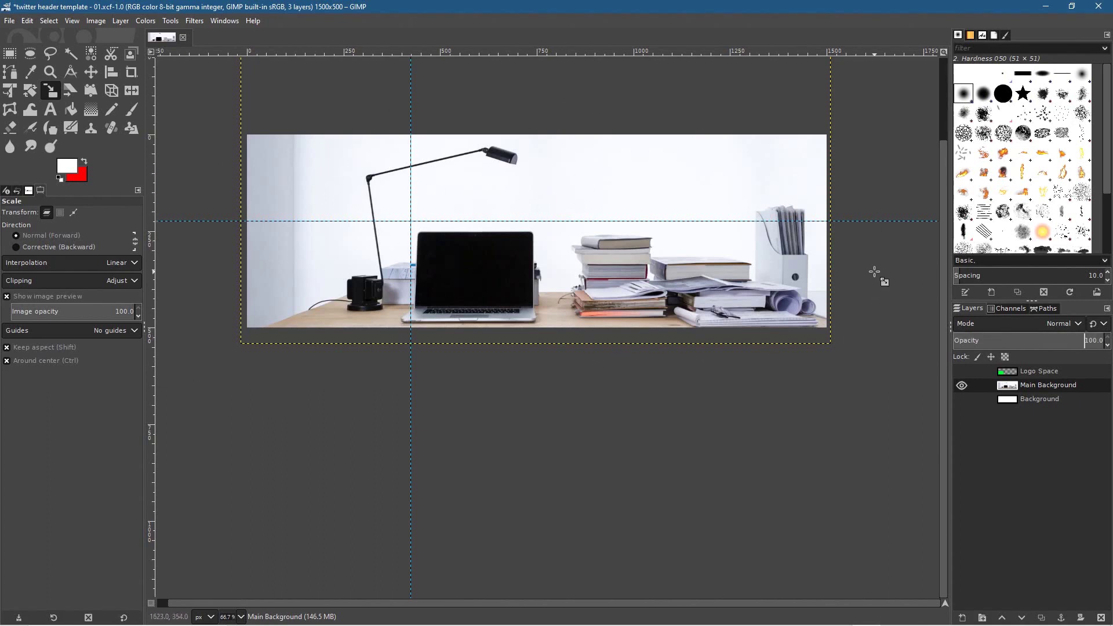
{"action": "scroll", "coordinate": [859, 310], "scroll_direction": "up", "scroll_amount": 3}
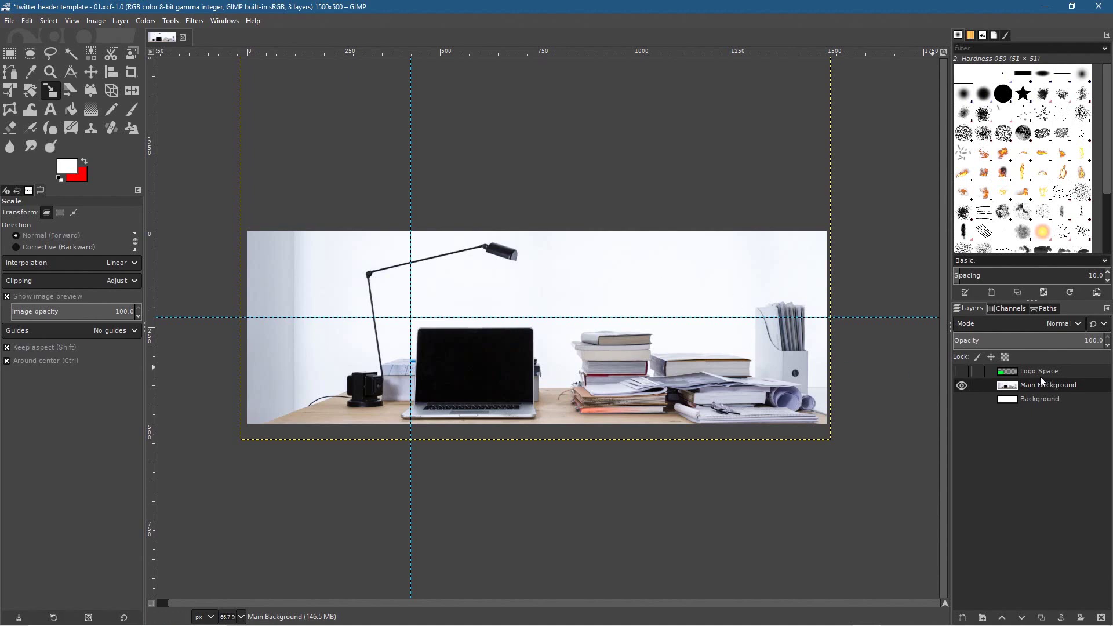
{"action": "left_click", "coordinate": [962, 372]}
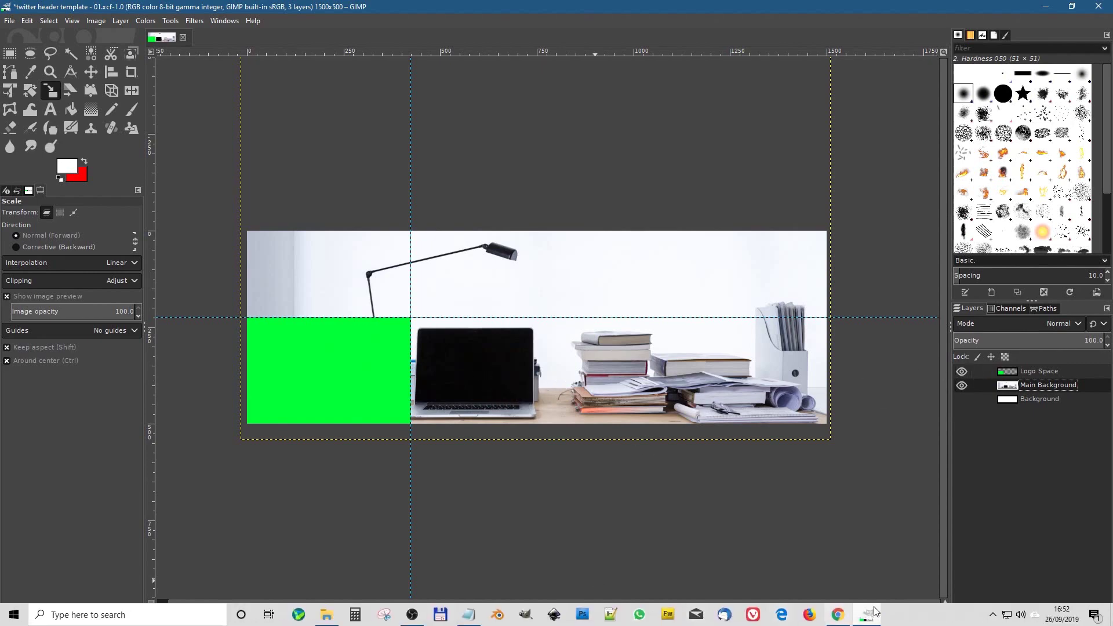
Switch to the browser, close the Unsplash tab, check the logo's position on the Twitter profile header, and return to GIMP
{"action": "left_click", "coordinate": [844, 616]}
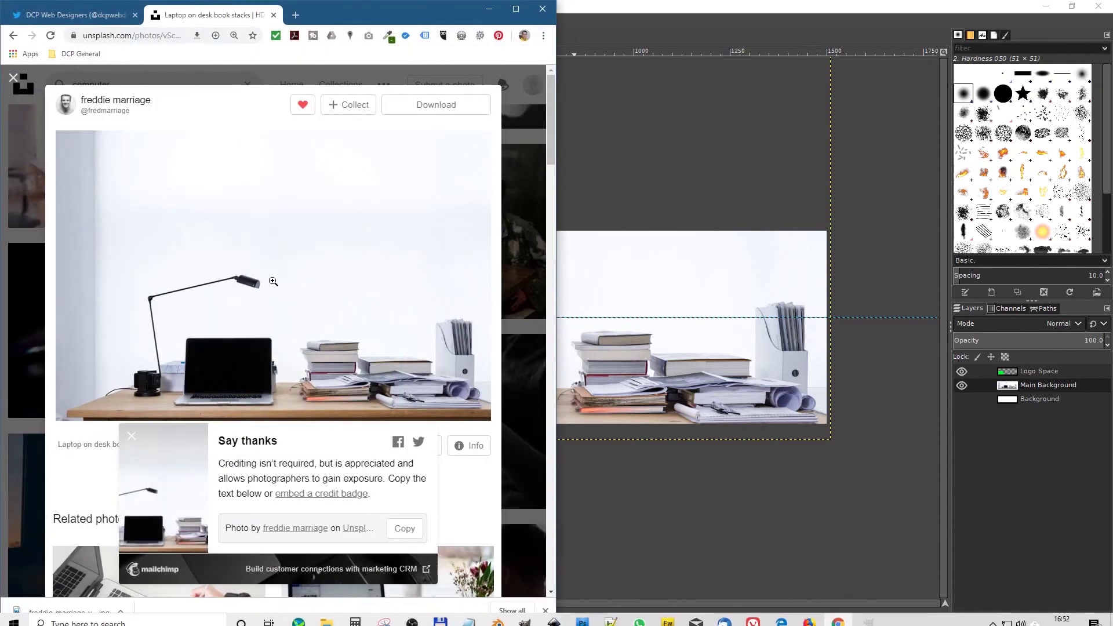
{"action": "left_click", "coordinate": [274, 15]}
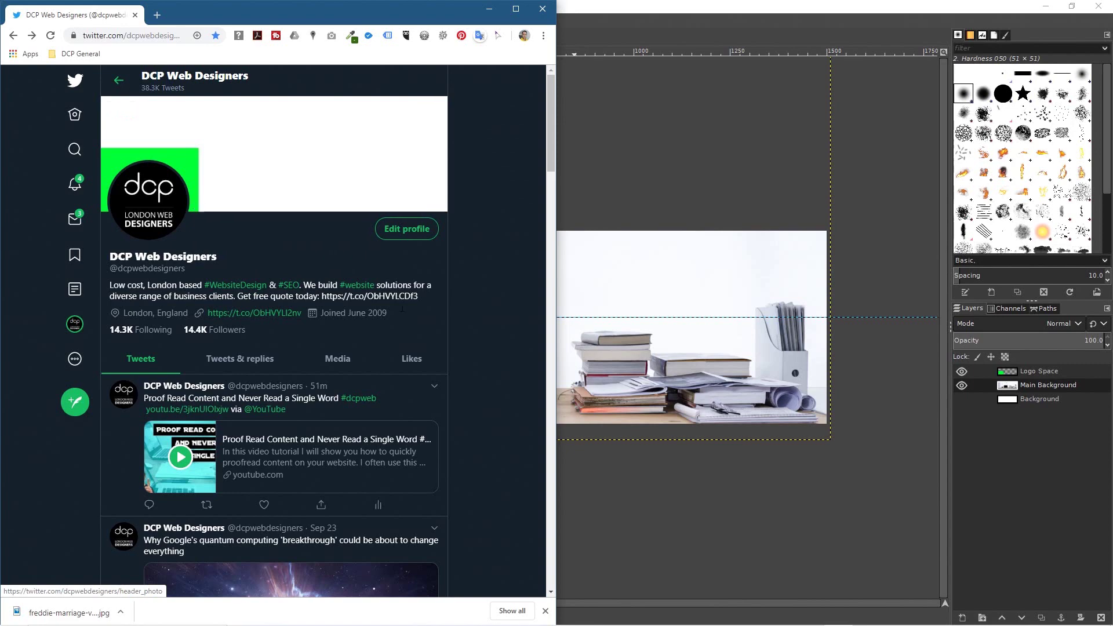
{"action": "left_click", "coordinate": [658, 6]}
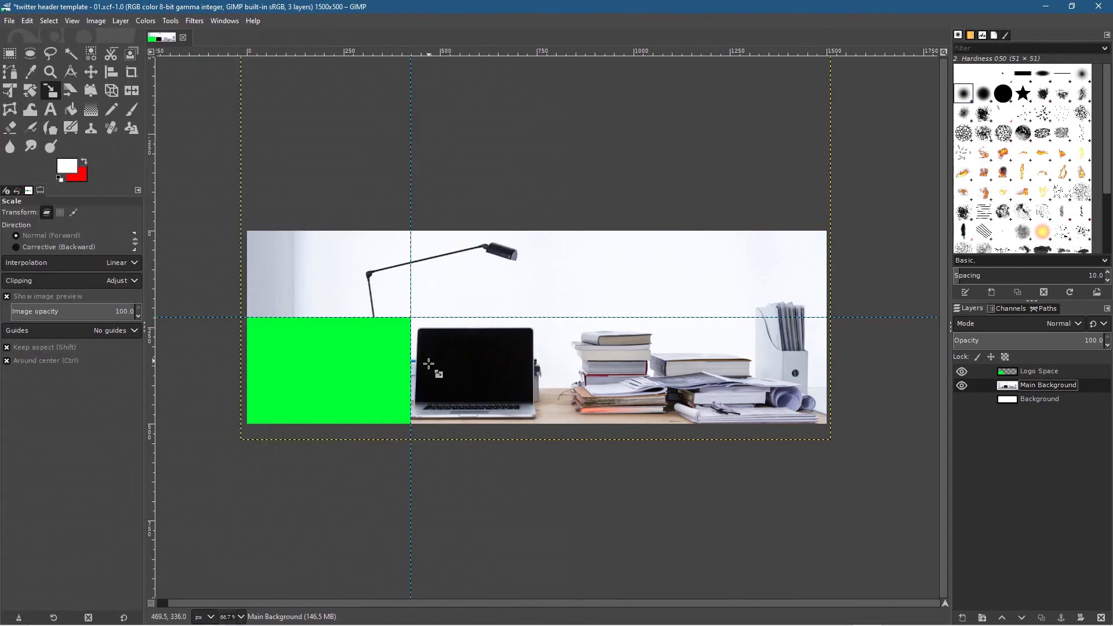
{"action": "left_click", "coordinate": [408, 407]}
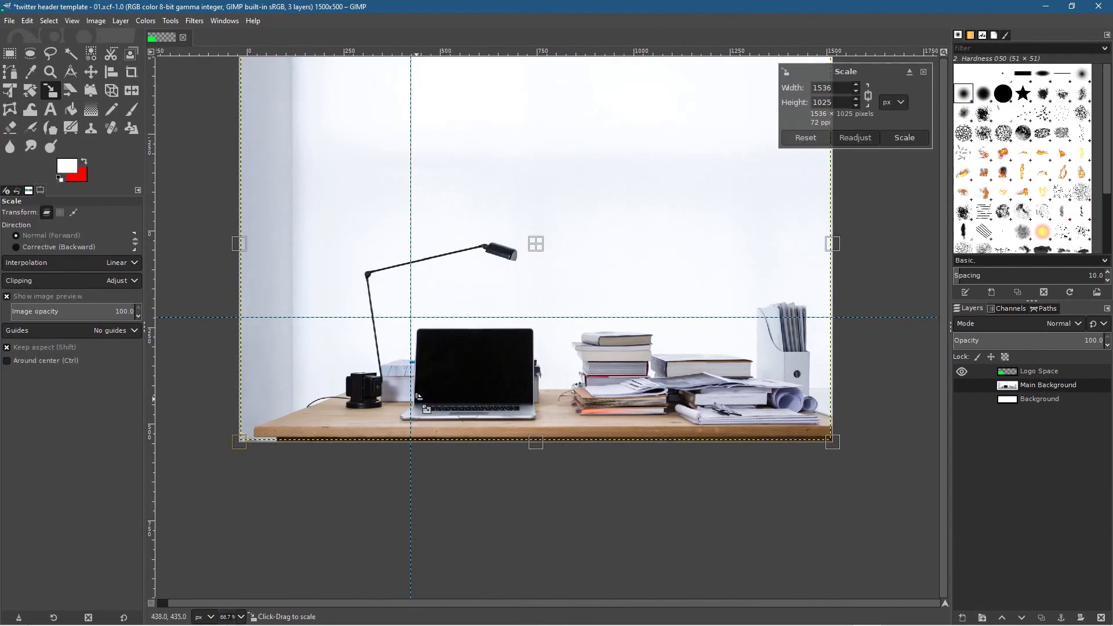
{"action": "left_click_drag", "start_coordinate": [408, 408], "coordinate": [410, 406]}
{"action": "left_click", "coordinate": [885, 139]}
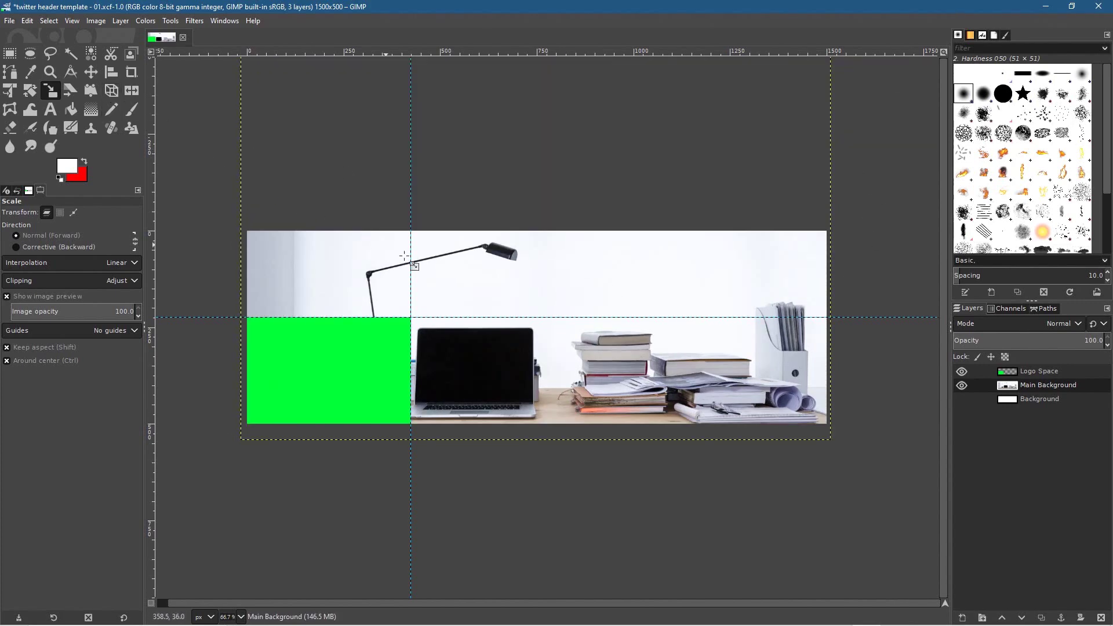
Hide the Logo Space layer and add a transparent 1500 × 500 px layer above it named "website adress"
{"action": "left_click", "coordinate": [961, 374]}
{"action": "left_click", "coordinate": [1031, 372]}
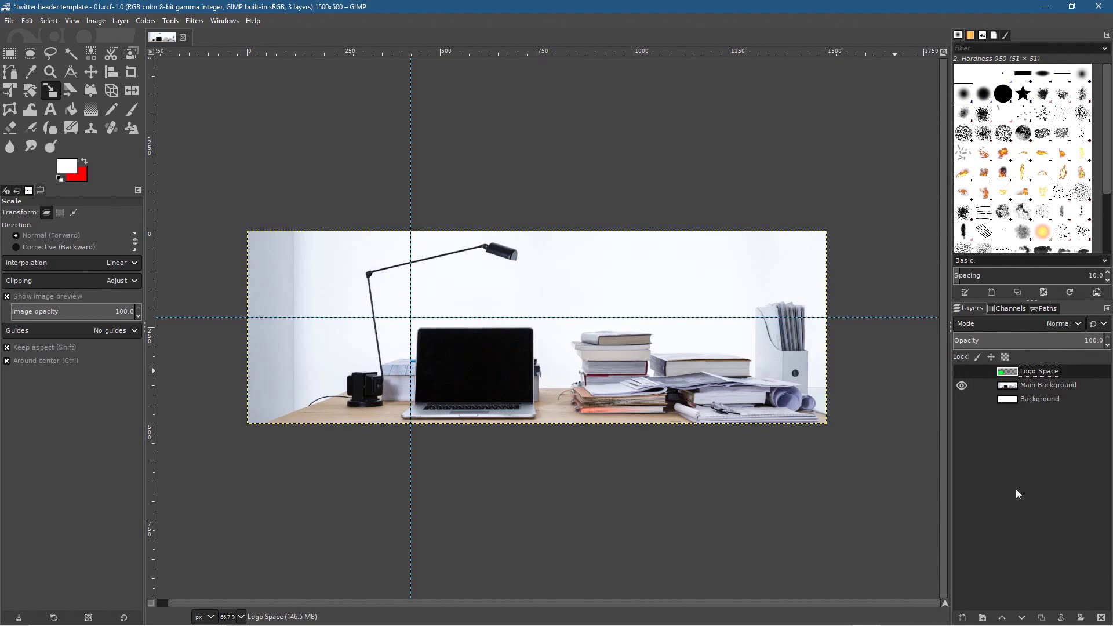
{"action": "left_click", "coordinate": [962, 618]}
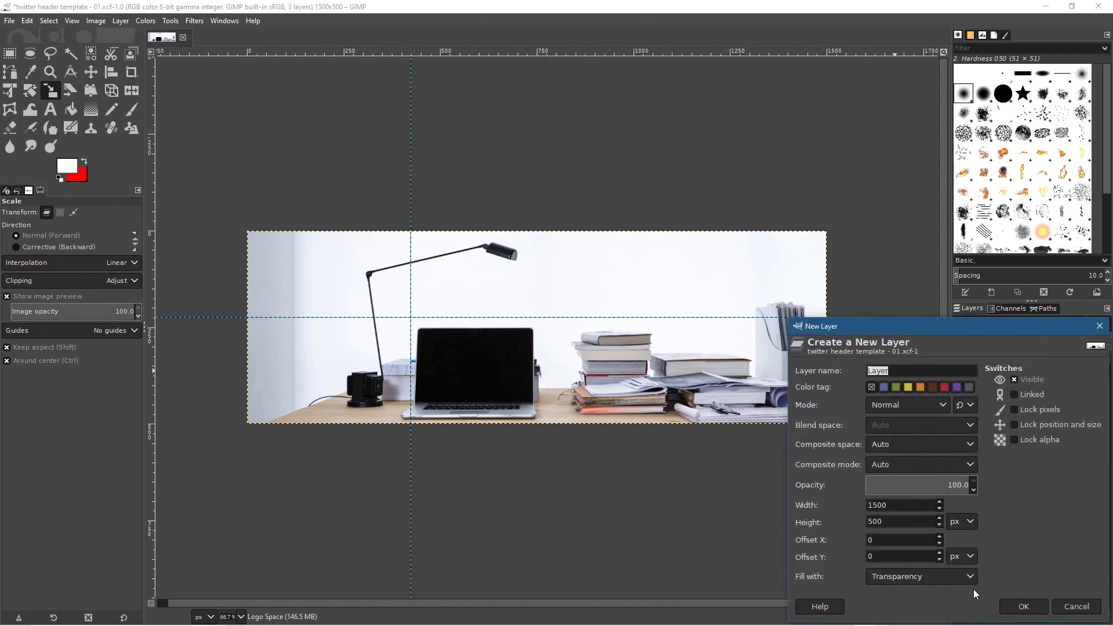
{"action": "left_click", "coordinate": [1022, 606]}
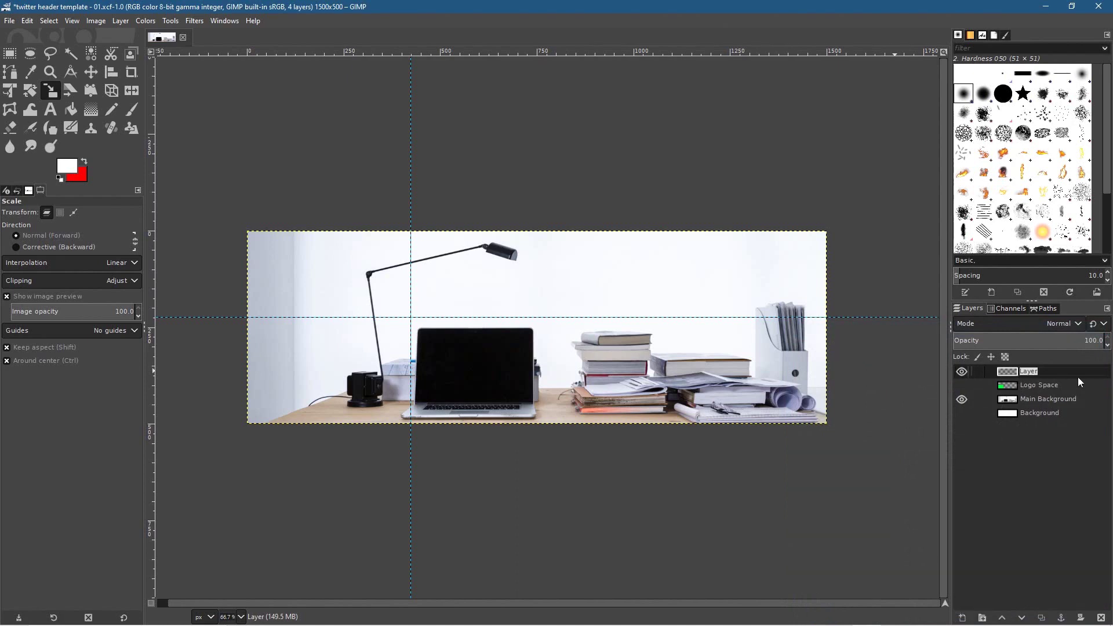
{"action": "type", "text": "website adress"}
{"action": "key", "text": "Return"}
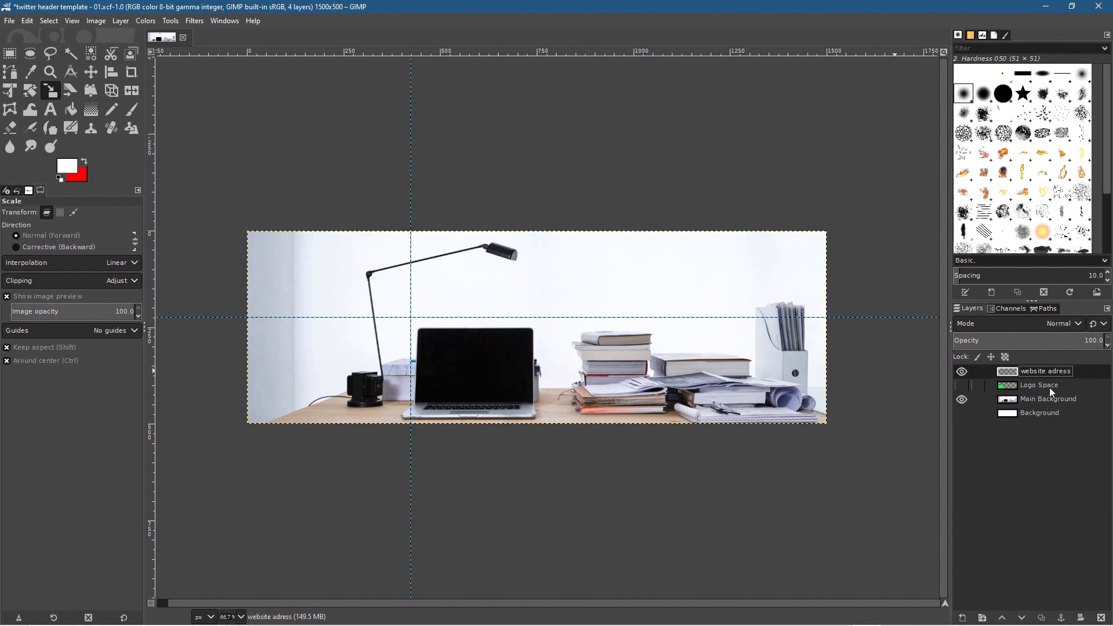
{"action": "left_click", "coordinate": [50, 110]}
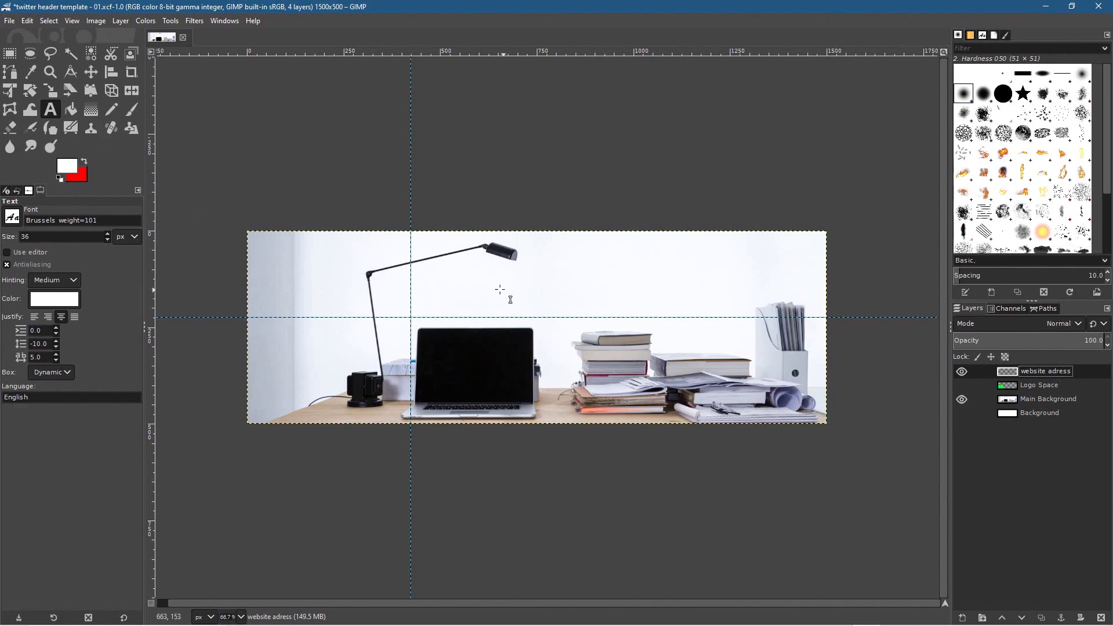
{"action": "left_click", "coordinate": [12, 218]}
{"action": "left_click", "coordinate": [9, 220]}
{"action": "left_click", "coordinate": [9, 221]}
{"action": "left_click_drag", "start_coordinate": [99, 259], "coordinate": [79, 280]}
{"action": "scroll", "coordinate": [79, 279], "scroll_direction": "up", "scroll_amount": 3}
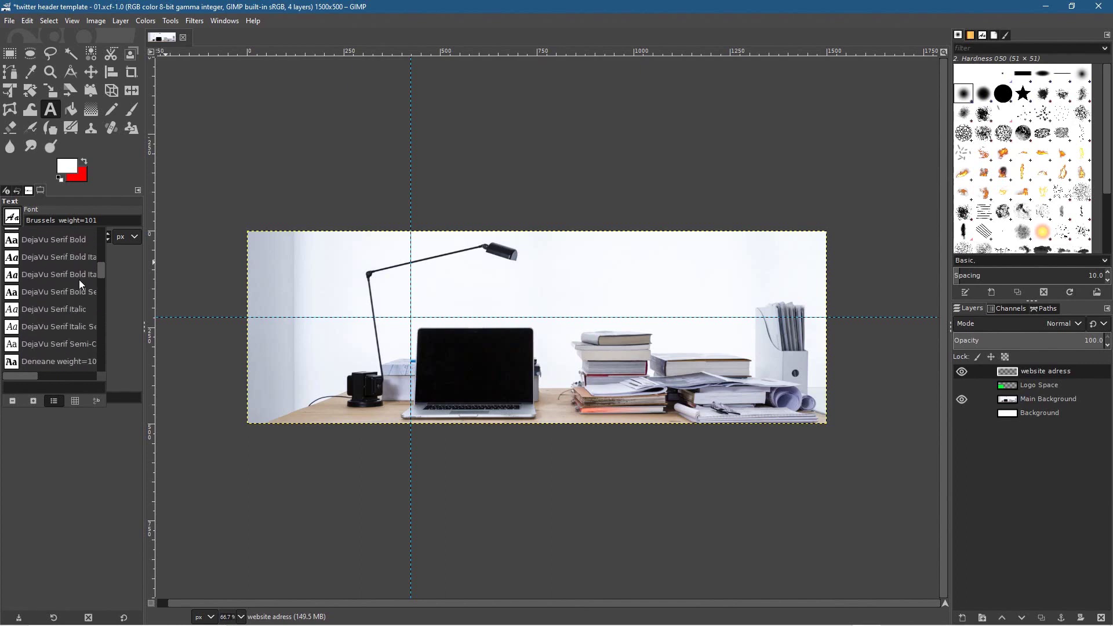
{"action": "left_click", "coordinate": [576, 284]}
{"action": "left_click", "coordinate": [479, 282]}
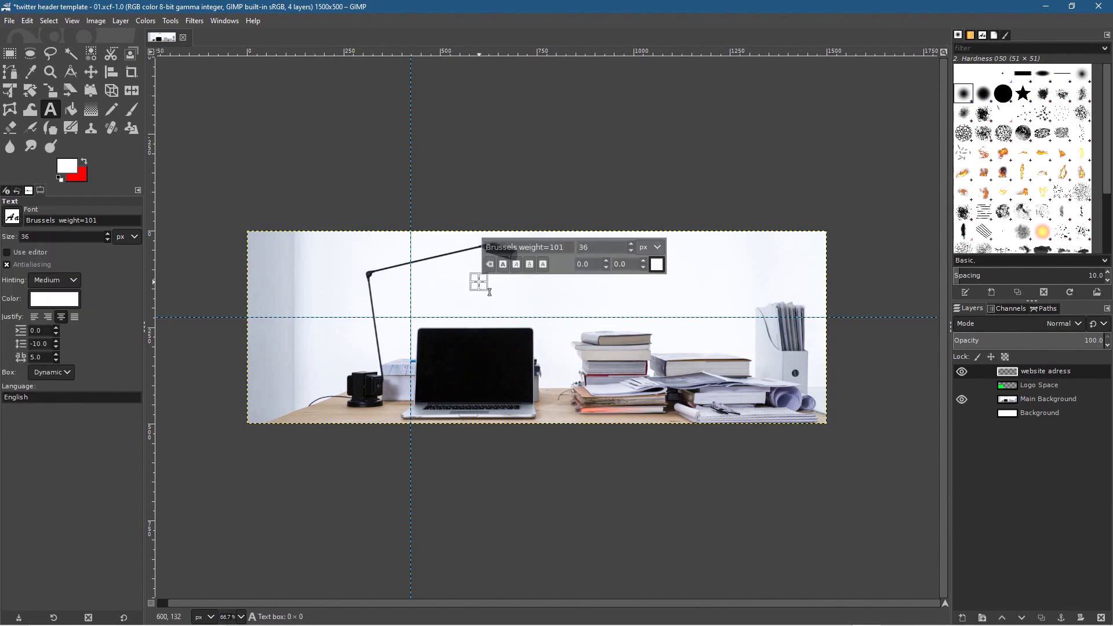
{"action": "type", "text": "www"}
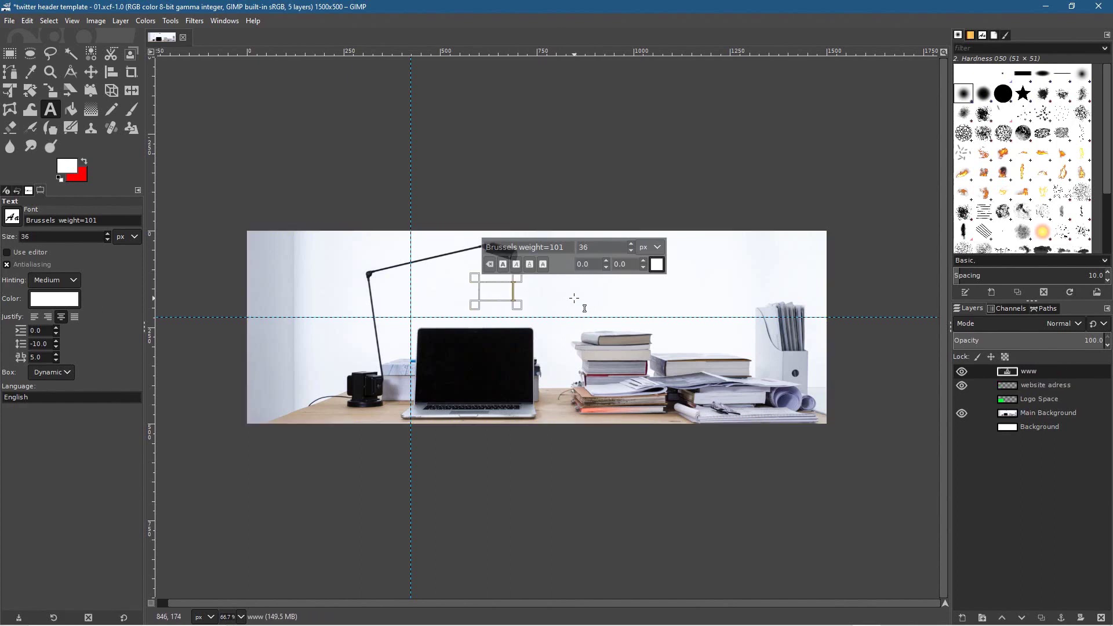
{"action": "type", "text": ".dcpweb.co.uk"}
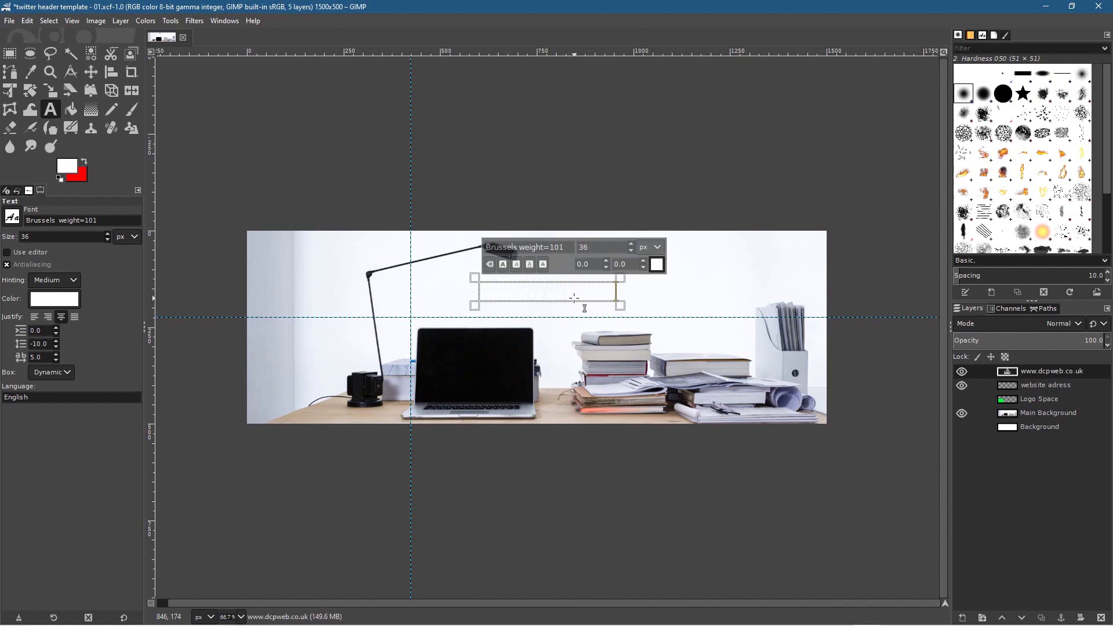
Change the colour of the entire website address text to black
{"action": "key", "text": "ctrl+a"}
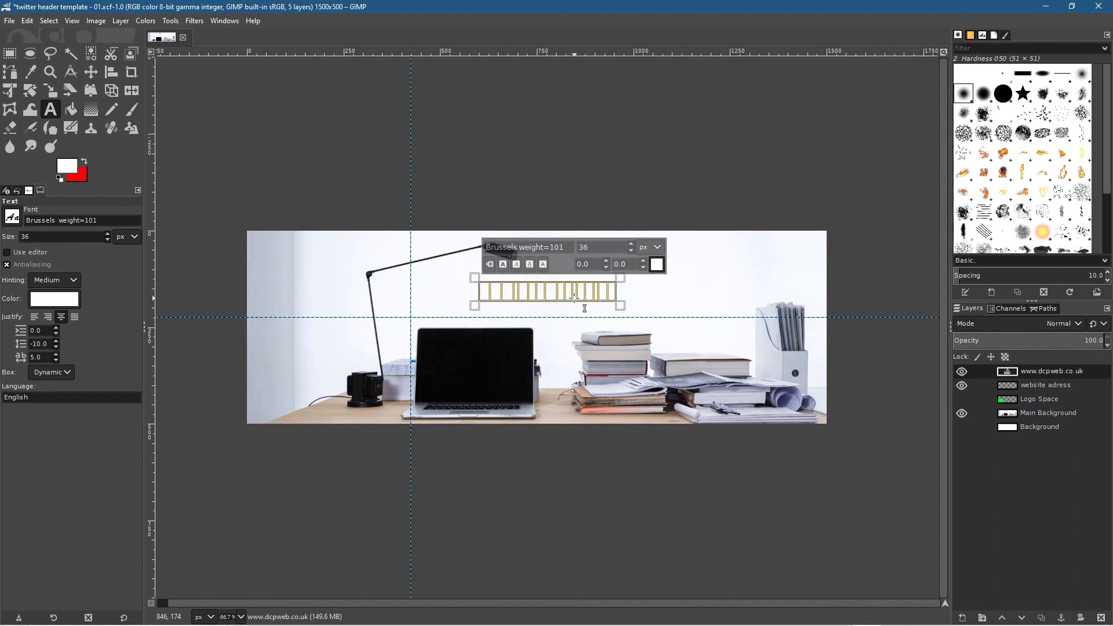
{"action": "left_click", "coordinate": [656, 264]}
{"action": "left_click_drag", "start_coordinate": [610, 245], "coordinate": [537, 334]}
{"action": "left_click", "coordinate": [696, 365]}
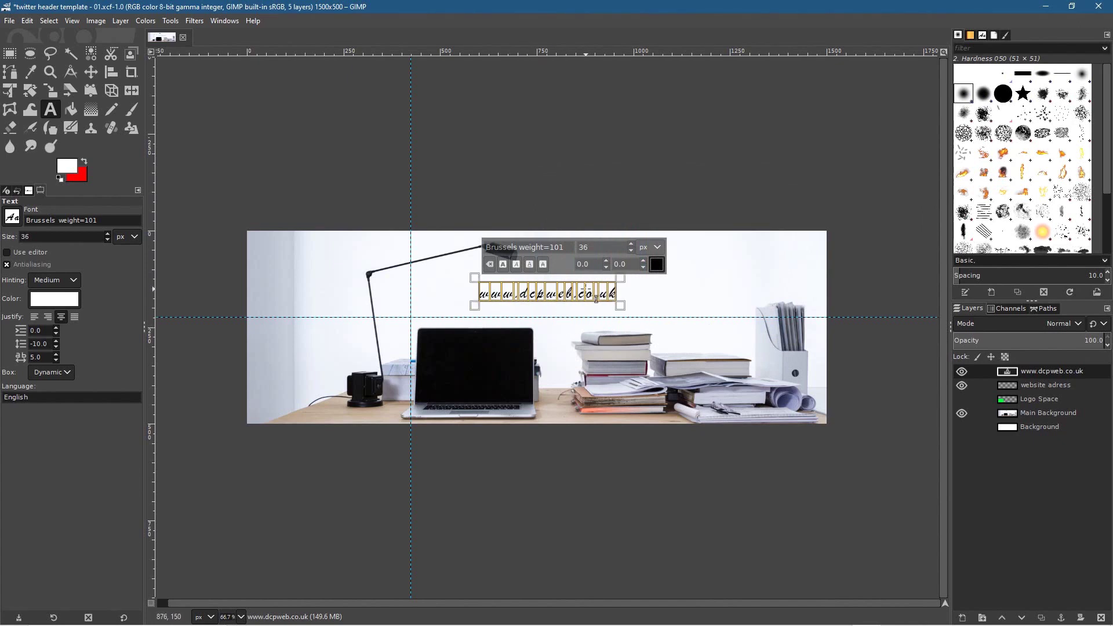
Increase the website address text size to 90 px
{"action": "scroll", "coordinate": [631, 248], "scroll_direction": "up", "scroll_amount": 11}
{"action": "scroll", "coordinate": [631, 243], "scroll_direction": "up", "scroll_amount": 20}
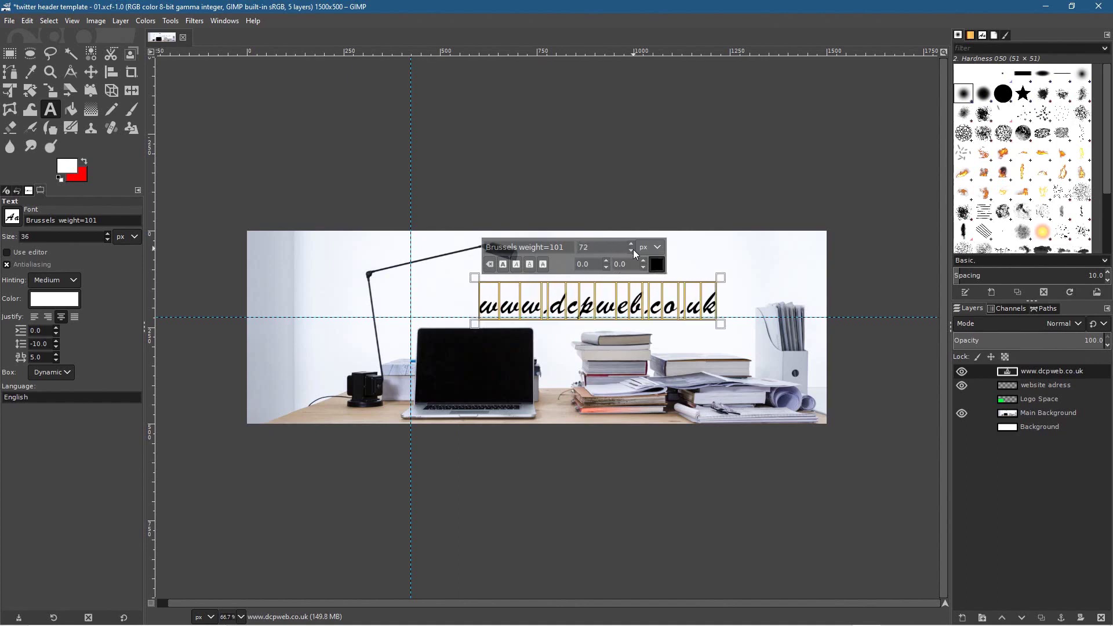
{"action": "scroll", "coordinate": [630, 245], "scroll_direction": "up", "scroll_amount": 14}
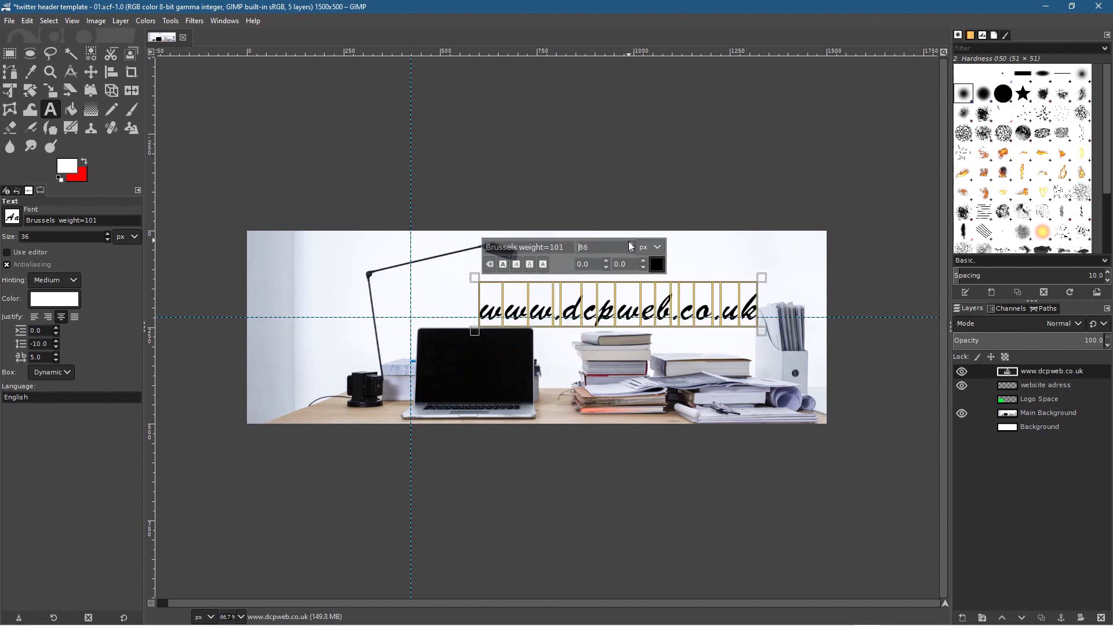
{"action": "scroll", "coordinate": [631, 243], "scroll_direction": "up", "scroll_amount": 4}
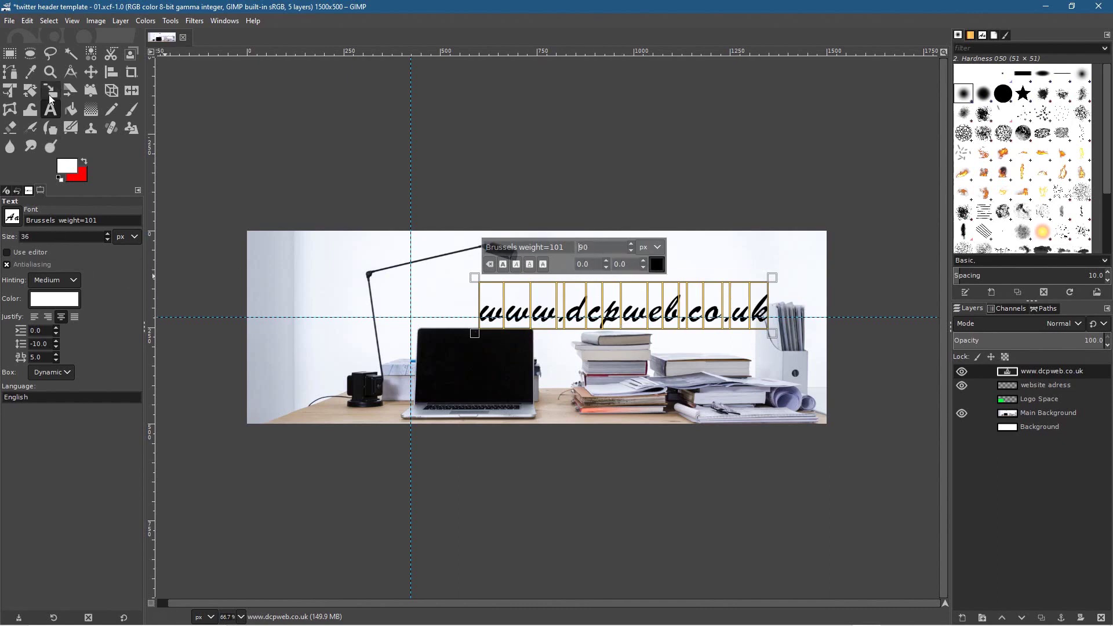
Move the website address to the header's upper-right area beside the lamp, and select the Background layer
{"action": "left_click", "coordinate": [88, 77]}
{"action": "left_click_drag", "start_coordinate": [551, 314], "coordinate": [600, 255]}
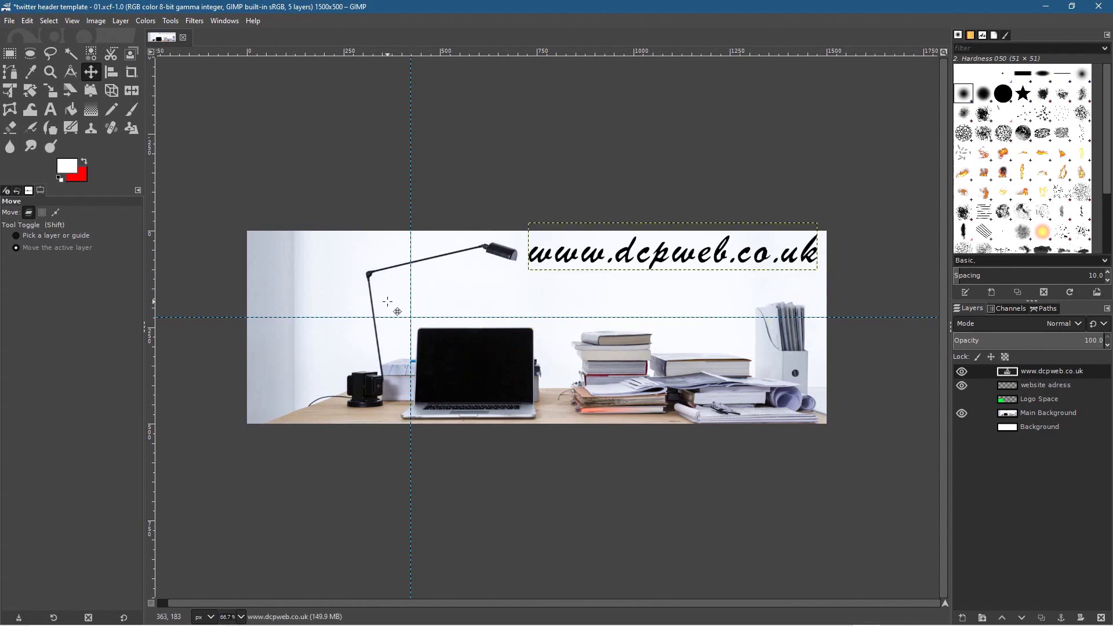
{"action": "left_click", "coordinate": [1032, 427]}
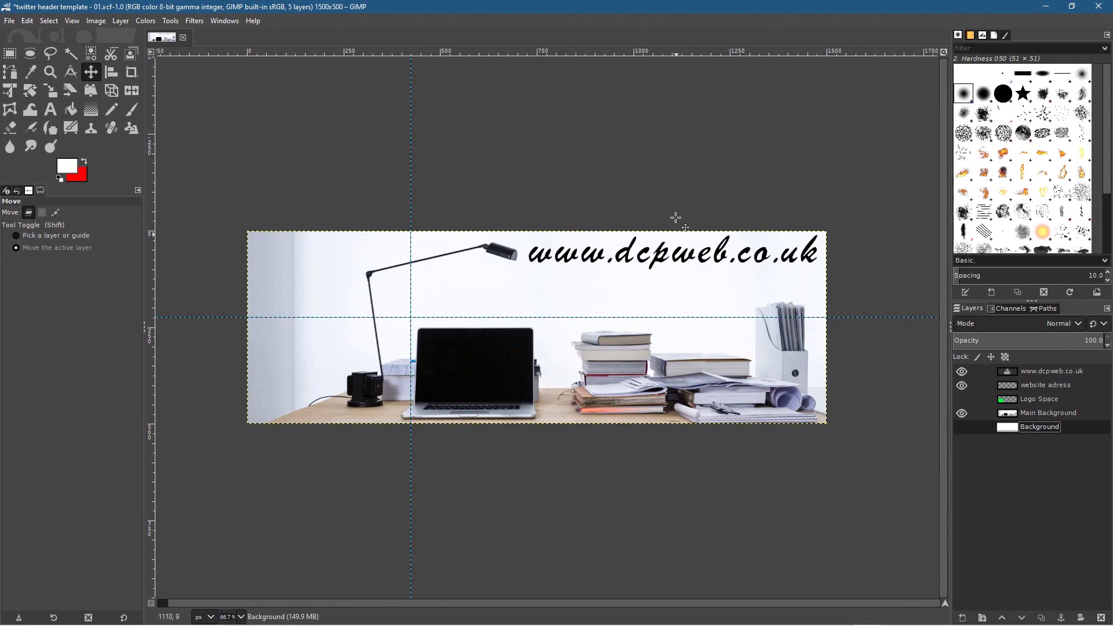
Reduce the website address text size to 72 px and reposition it in the header's upper-right area
{"action": "left_click", "coordinate": [1052, 374]}
{"action": "mouse_move", "coordinate": [644, 271]}
{"action": "left_mouse_down"}
{"action": "mouse_move", "coordinate": [581, 319]}
{"action": "mouse_move", "coordinate": [534, 431]}
{"action": "mouse_move", "coordinate": [635, 430]}
{"action": "mouse_move", "coordinate": [637, 285]}
{"action": "mouse_move", "coordinate": [649, 274]}
{"action": "left_mouse_up"}
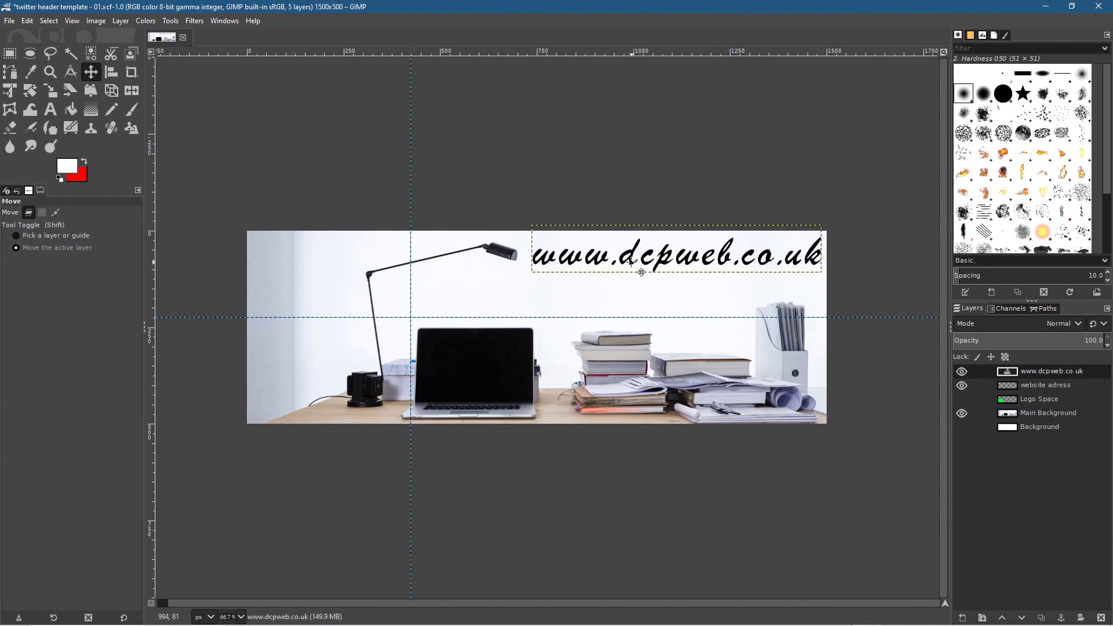
{"action": "left_click", "coordinate": [51, 115]}
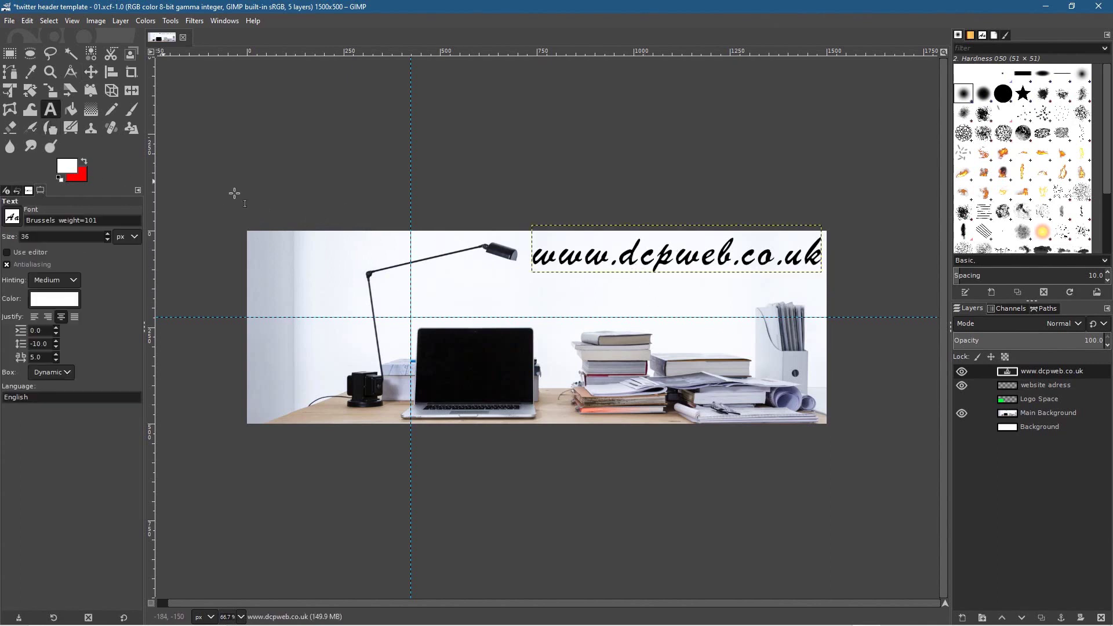
{"action": "left_click", "coordinate": [614, 267]}
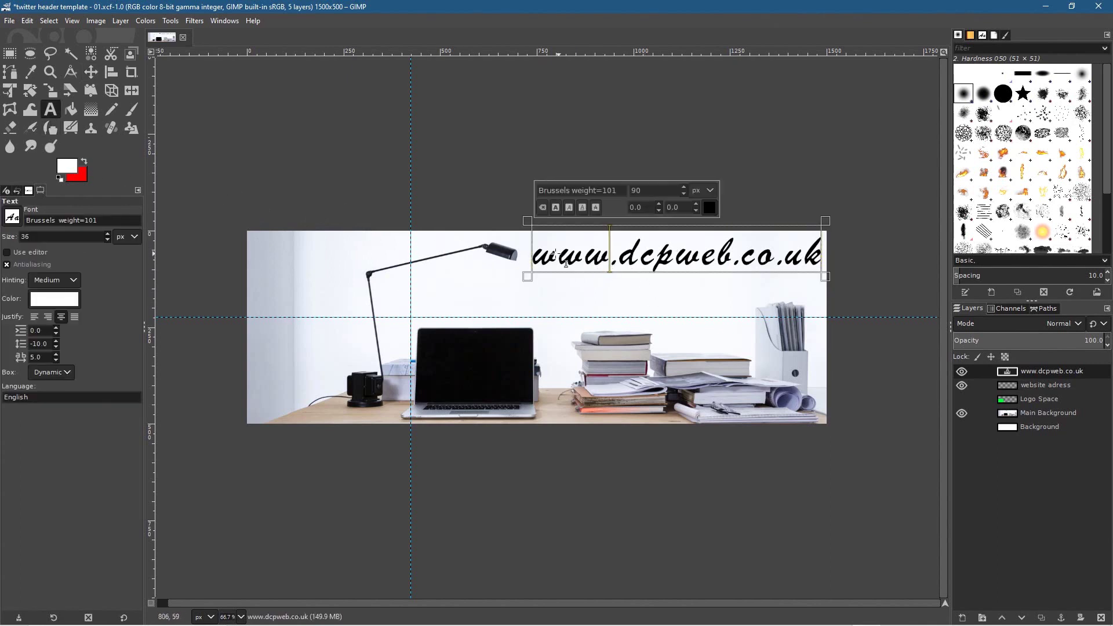
{"action": "left_click_drag", "start_coordinate": [536, 255], "coordinate": [908, 245]}
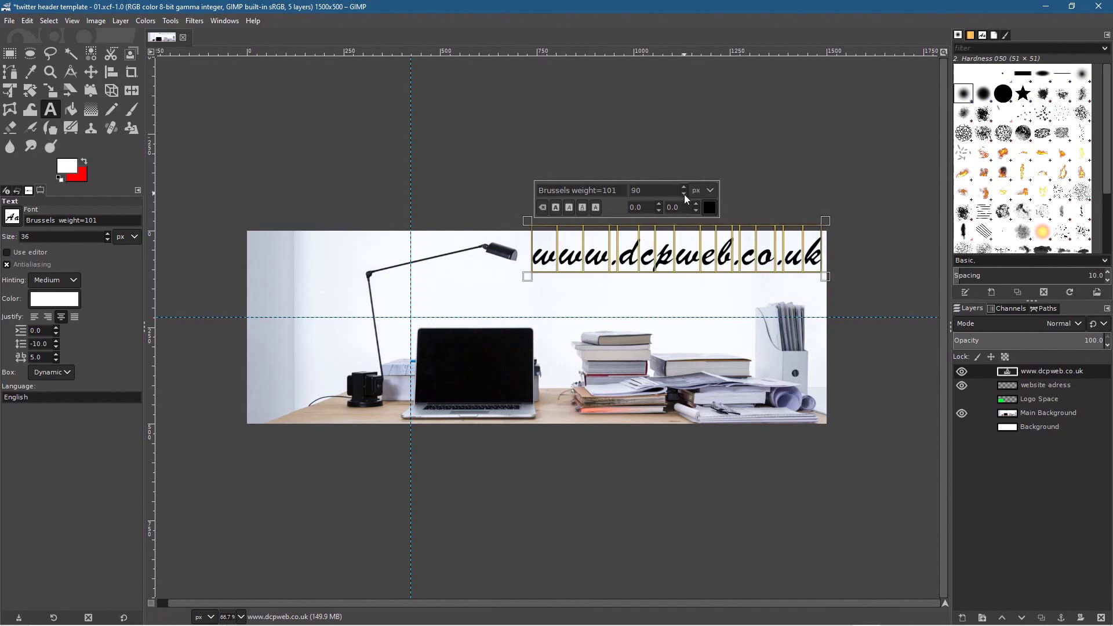
{"action": "left_click", "coordinate": [684, 194]}
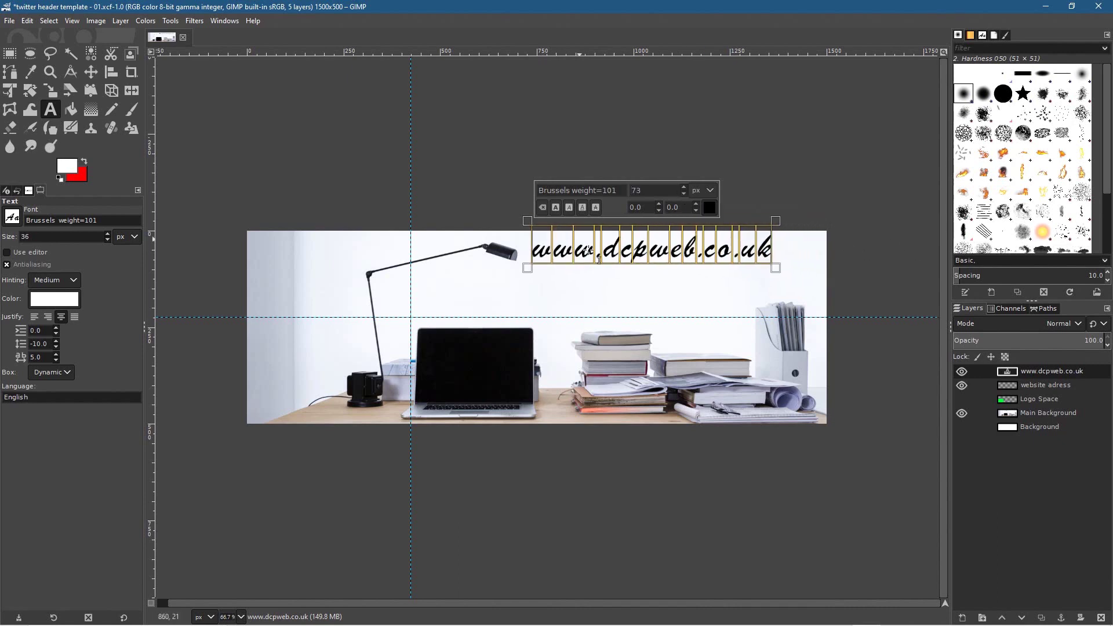
{"action": "left_click", "coordinate": [683, 194]}
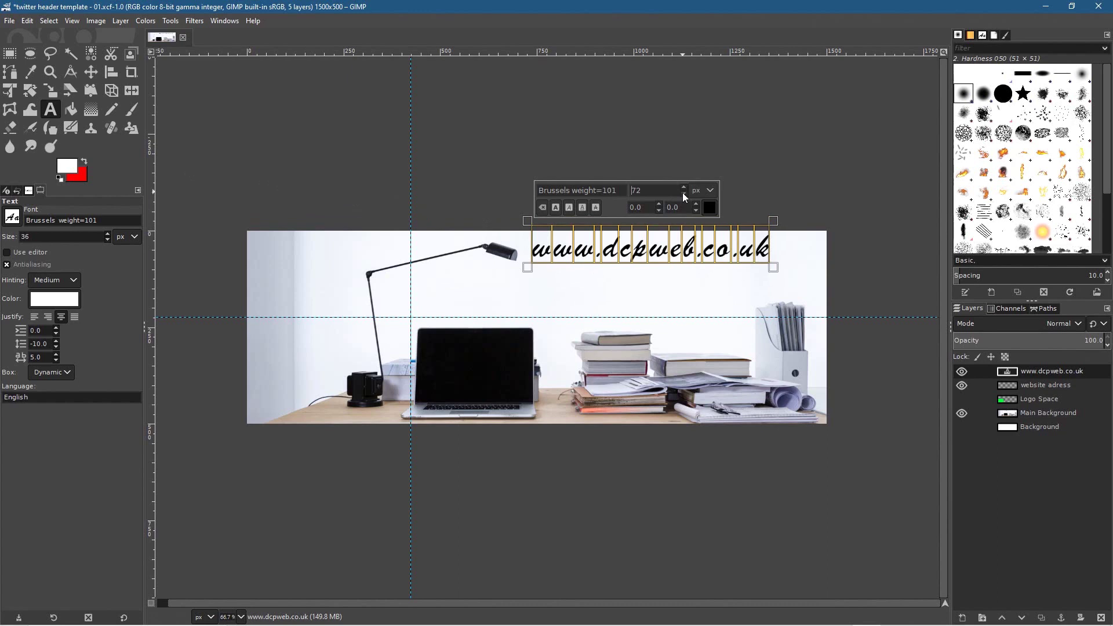
{"action": "left_click", "coordinate": [95, 72]}
{"action": "left_click_drag", "start_coordinate": [605, 240], "coordinate": [663, 264]}
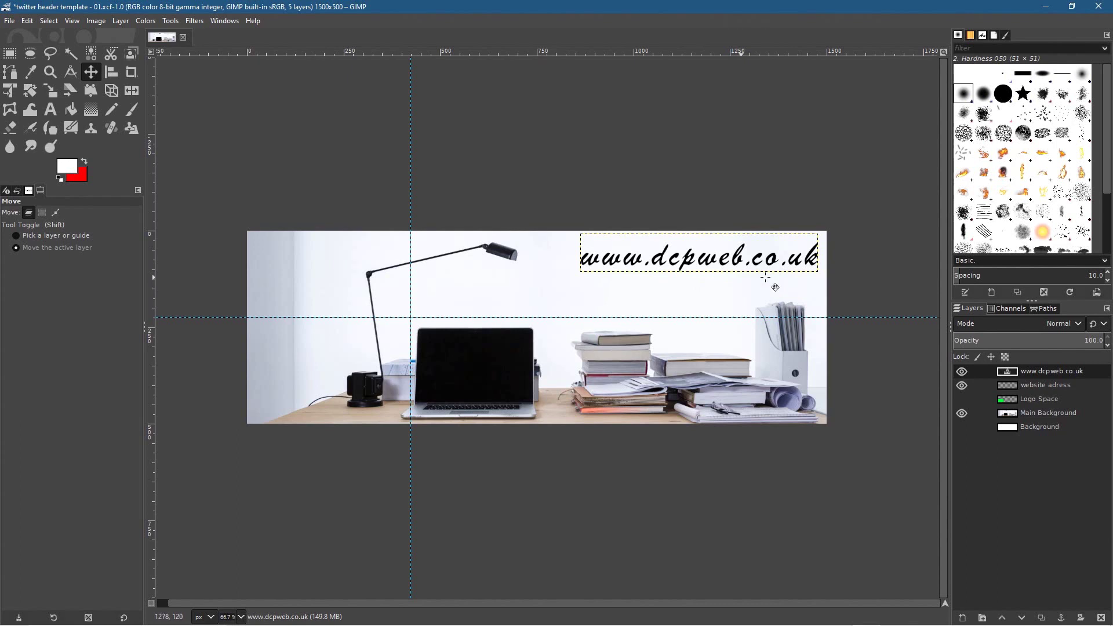
Duplicate the website address text layer and move the copy directly below the original
{"action": "right_click", "coordinate": [1041, 372]}
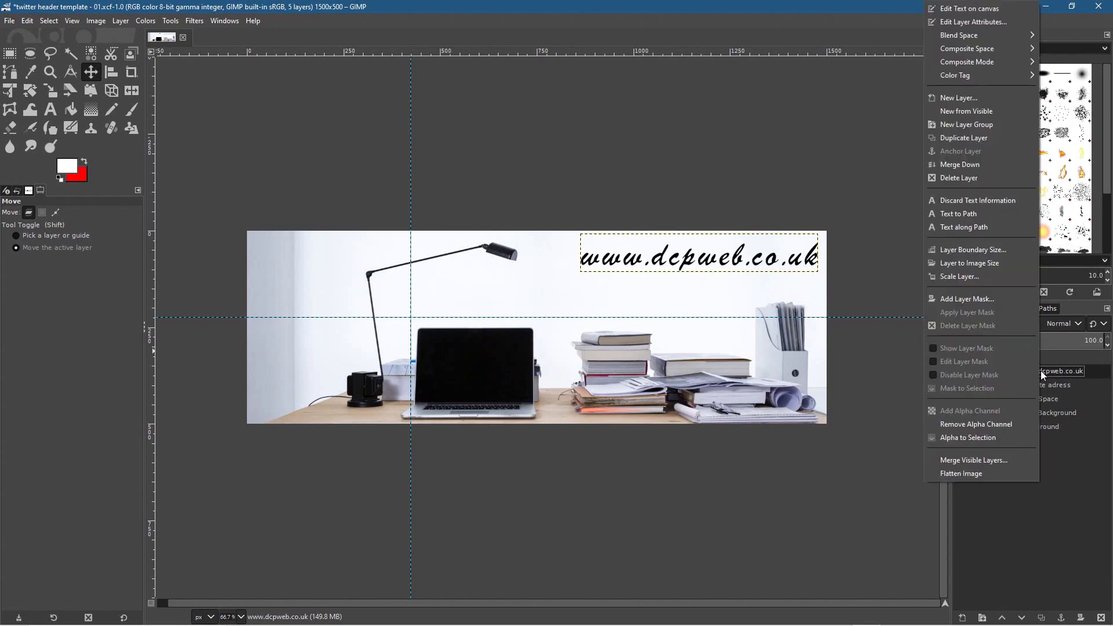
{"action": "left_click", "coordinate": [973, 136]}
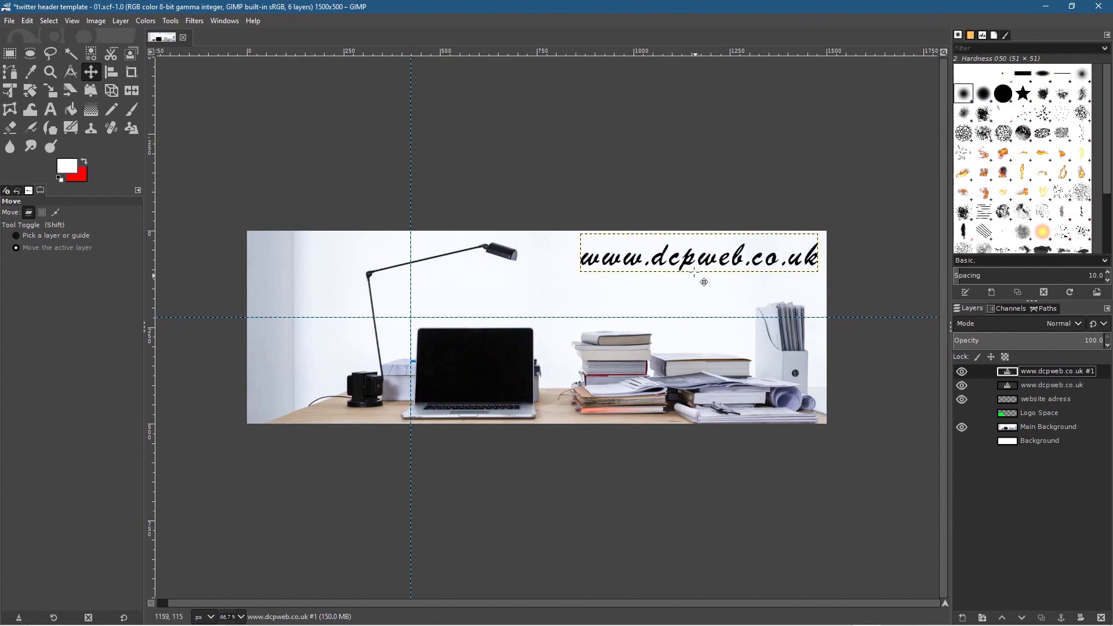
{"action": "left_click_drag", "start_coordinate": [694, 265], "coordinate": [701, 303]}
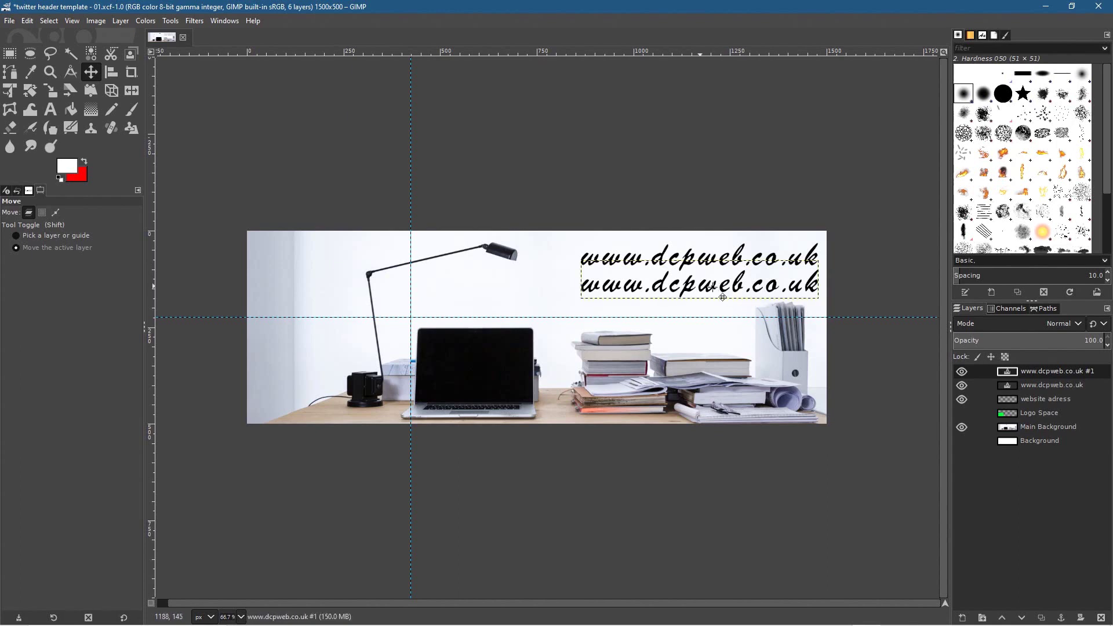
Replace the duplicated text with "website design" and shift it right so its end lines up with the website address
{"action": "left_click", "coordinate": [50, 109]}
{"action": "left_click", "coordinate": [681, 284]}
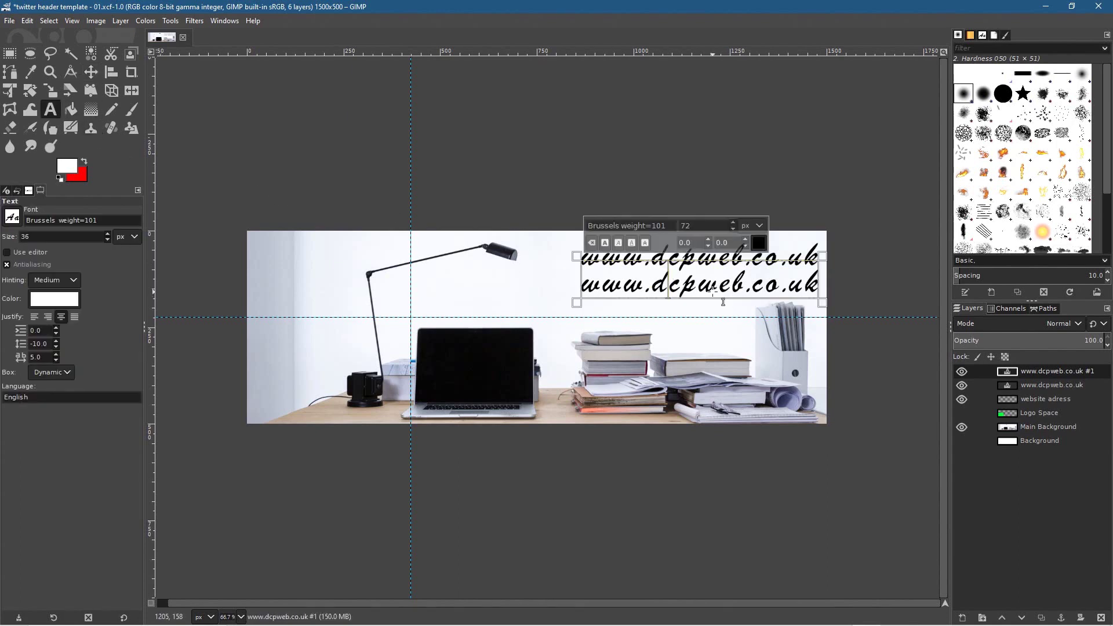
{"action": "key", "text": "ctrl+a"}
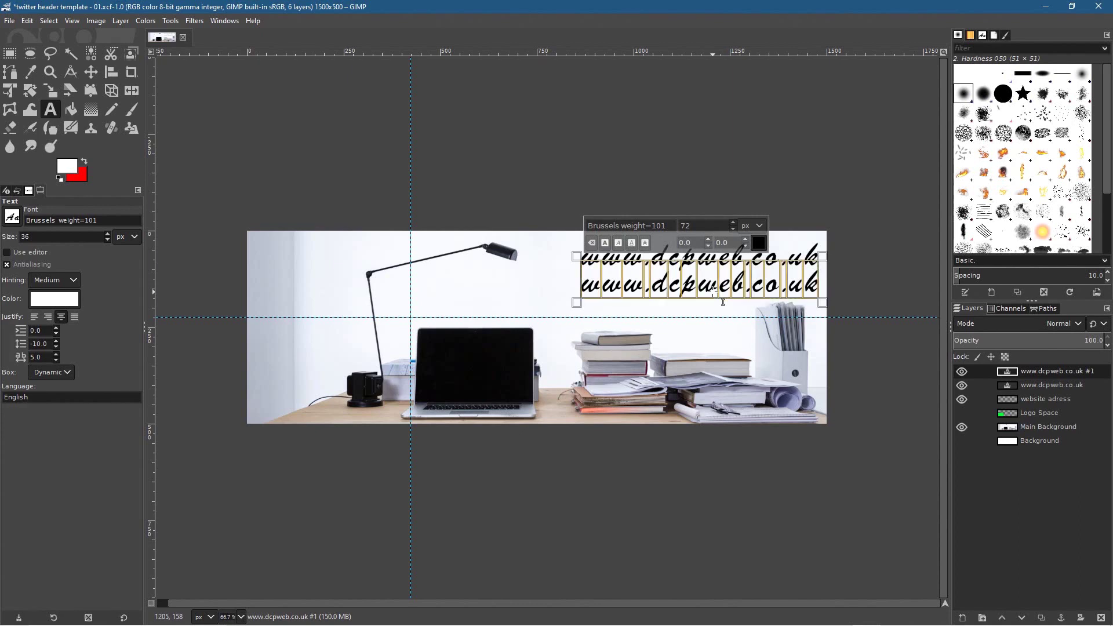
{"action": "type", "text": "website design"}
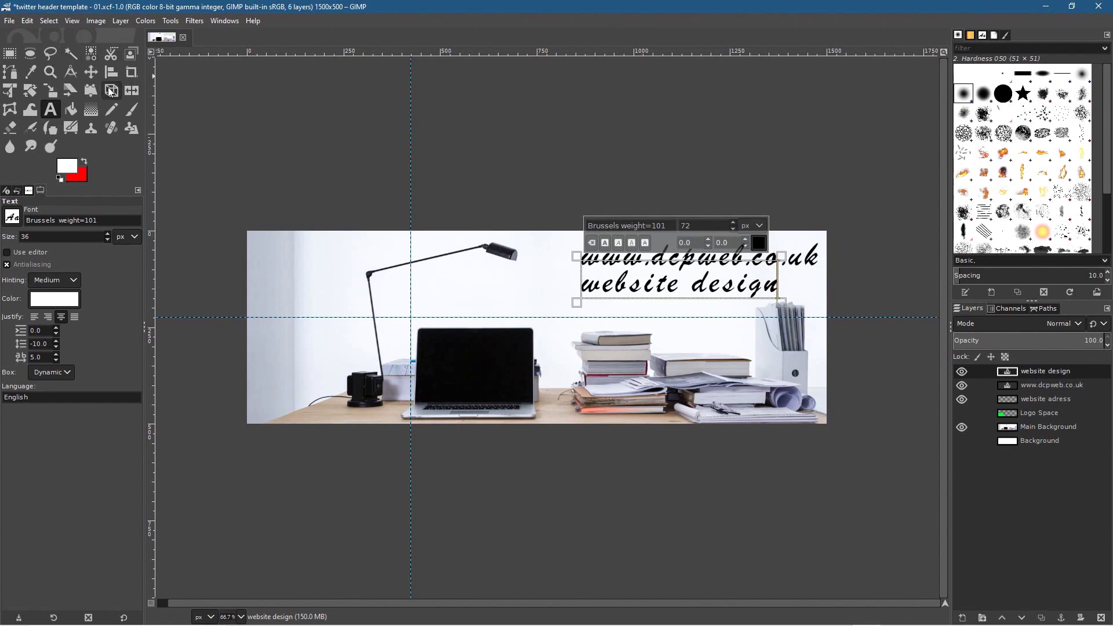
{"action": "left_click", "coordinate": [93, 75]}
{"action": "left_click_drag", "start_coordinate": [637, 301], "coordinate": [677, 302]}
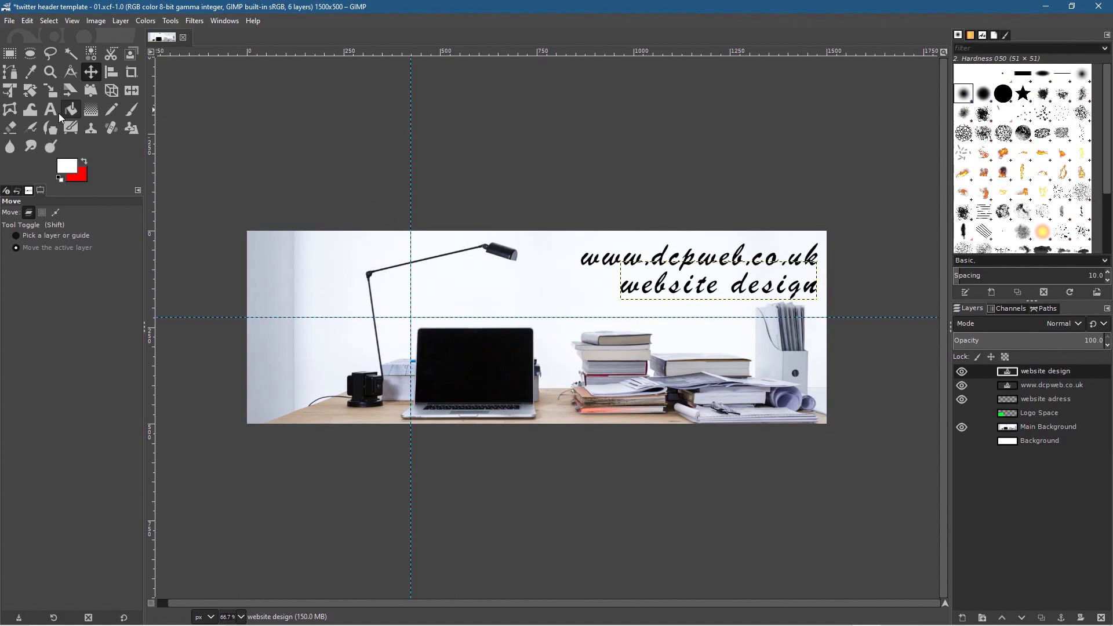
Reduce the size of the entire "website design" text to 46 px
{"action": "key", "text": "t"}
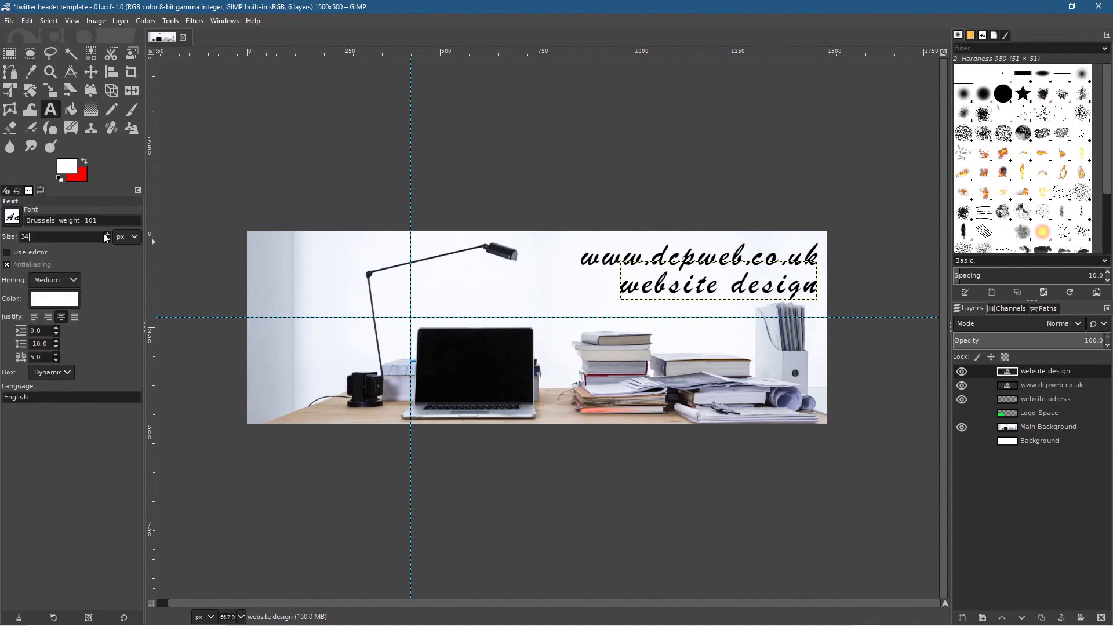
{"action": "double_click", "coordinate": [674, 288]}
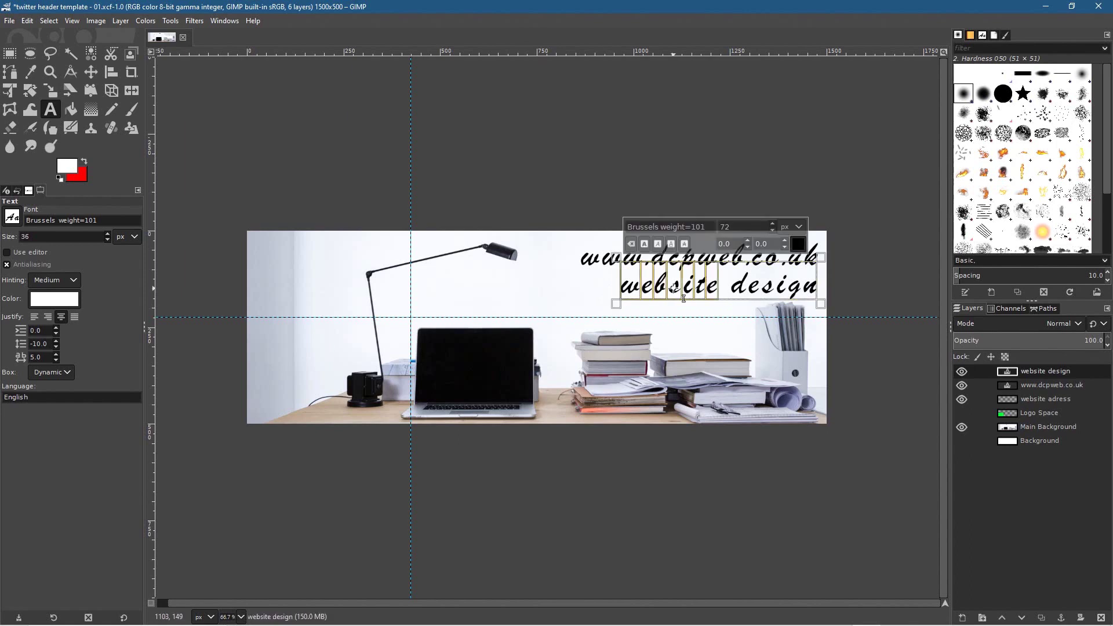
{"action": "left_click_drag", "start_coordinate": [743, 298], "coordinate": [766, 235]}
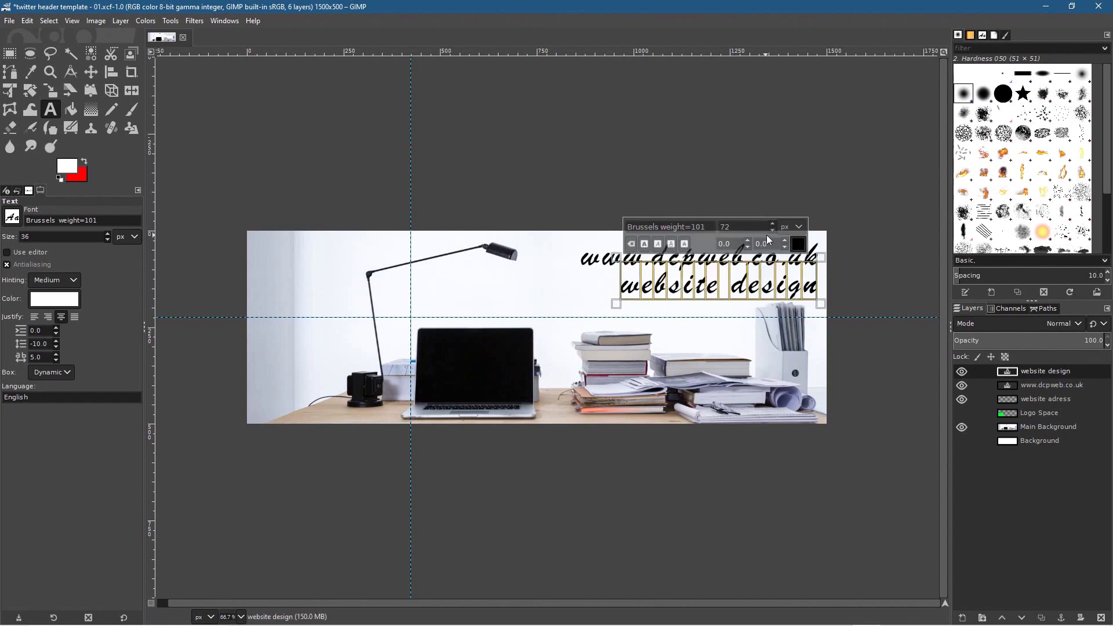
{"action": "left_click", "coordinate": [773, 230]}
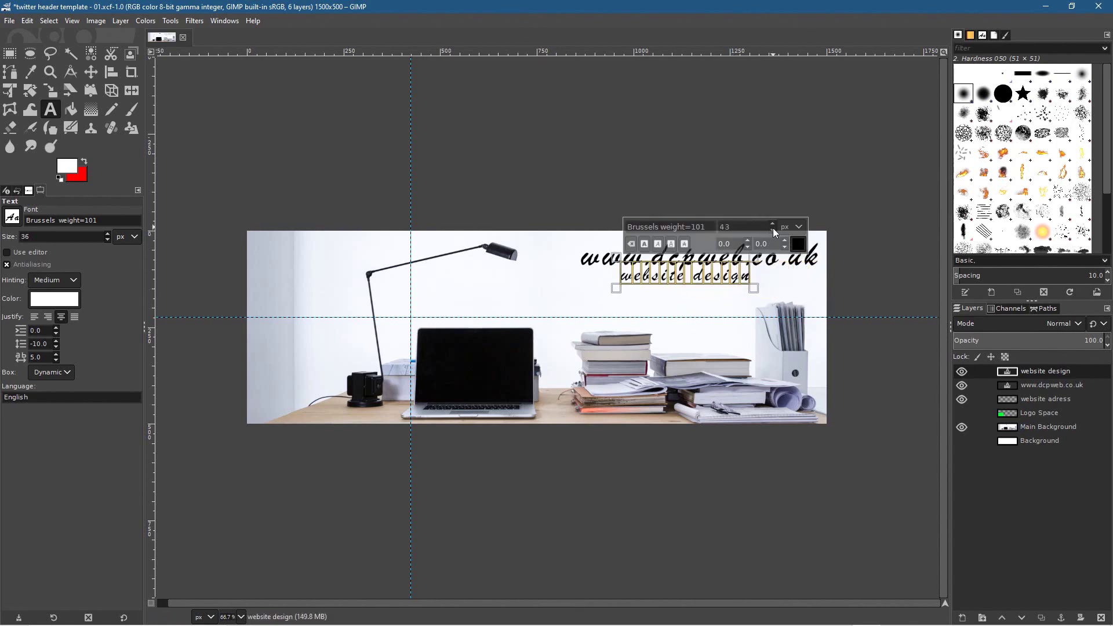
{"action": "left_click", "coordinate": [772, 224]}
{"action": "left_click", "coordinate": [772, 223]}
{"action": "left_click", "coordinate": [773, 224]}
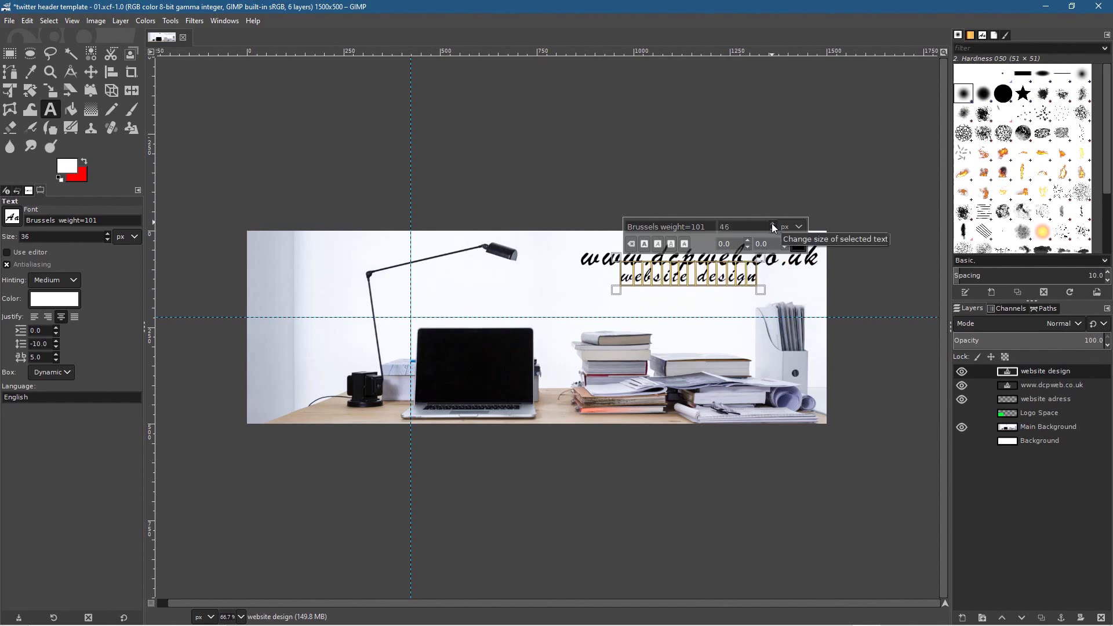
Move the "website design" text below the website address with their right ends aligned, and select the Background layer
{"action": "left_click", "coordinate": [91, 72]}
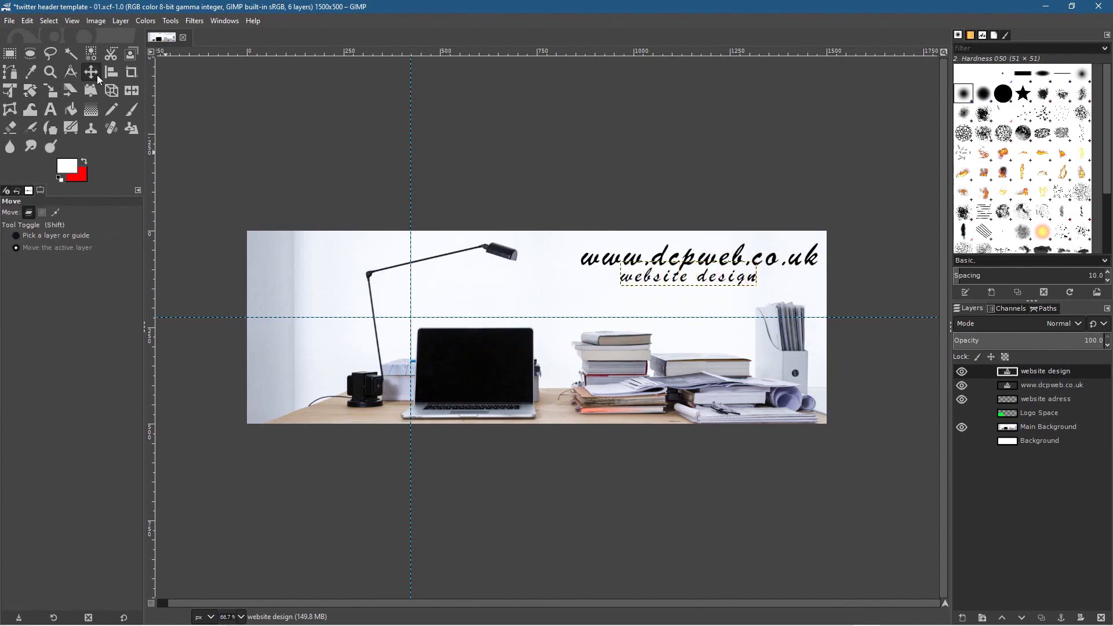
{"action": "left_click_drag", "start_coordinate": [706, 287], "coordinate": [729, 297]}
{"action": "left_click", "coordinate": [1006, 444]}
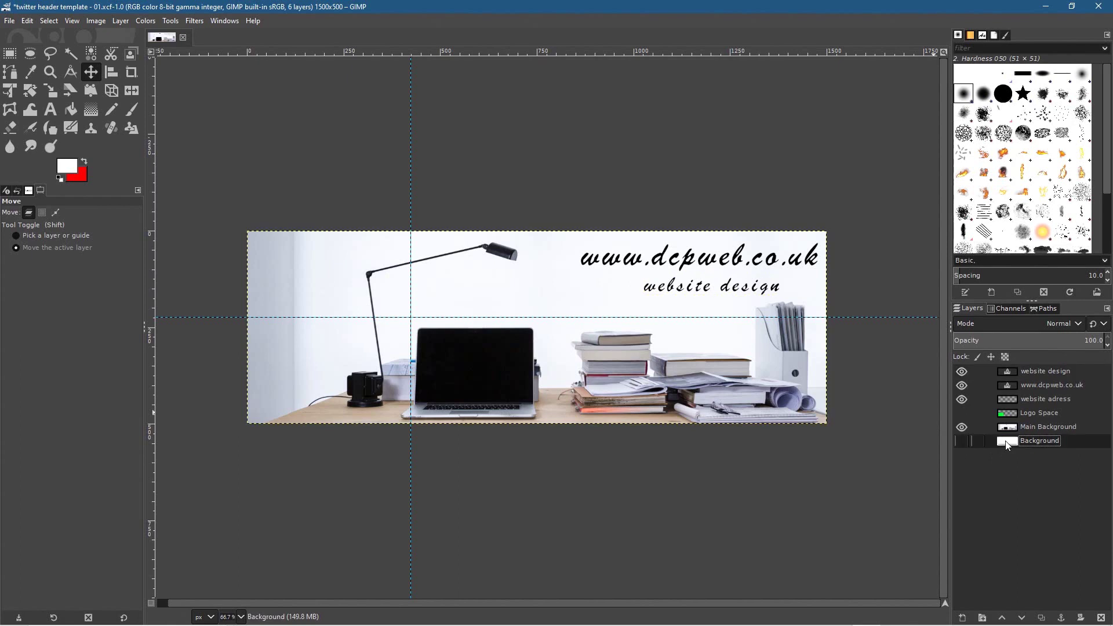
{"action": "left_click", "coordinate": [1039, 372]}
{"action": "left_click_drag", "start_coordinate": [720, 300], "coordinate": [759, 299]}
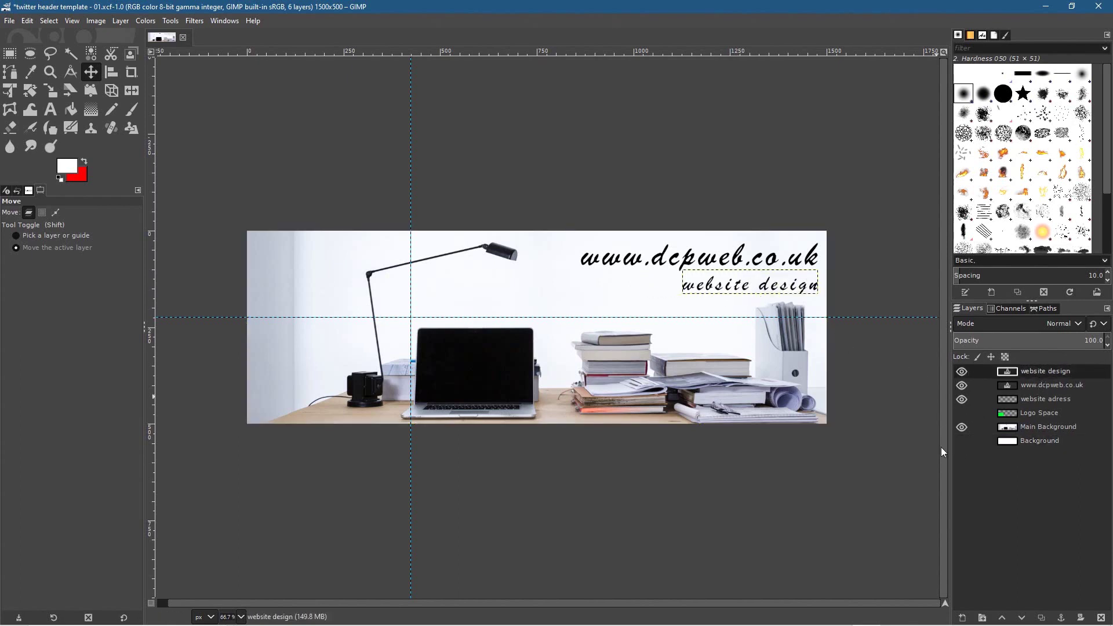
{"action": "left_click", "coordinate": [1030, 442]}
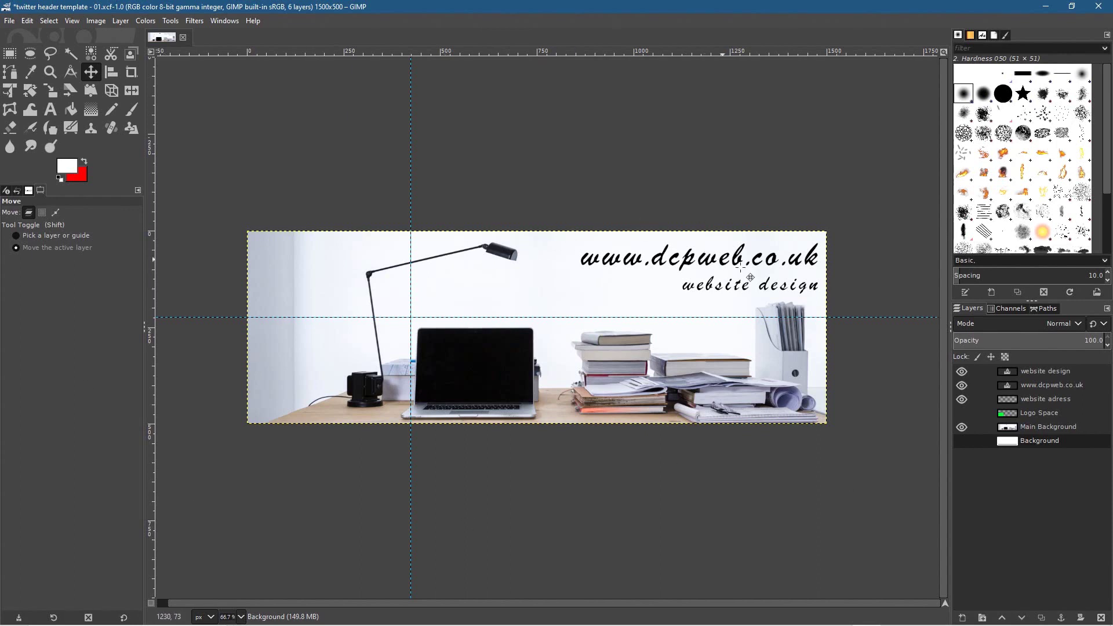
Move the website address slightly up and bring the "website design" text closer beneath it, ending with the Background layer selected
{"action": "left_click", "coordinate": [1043, 385]}
{"action": "left_click_drag", "start_coordinate": [777, 266], "coordinate": [780, 263]}
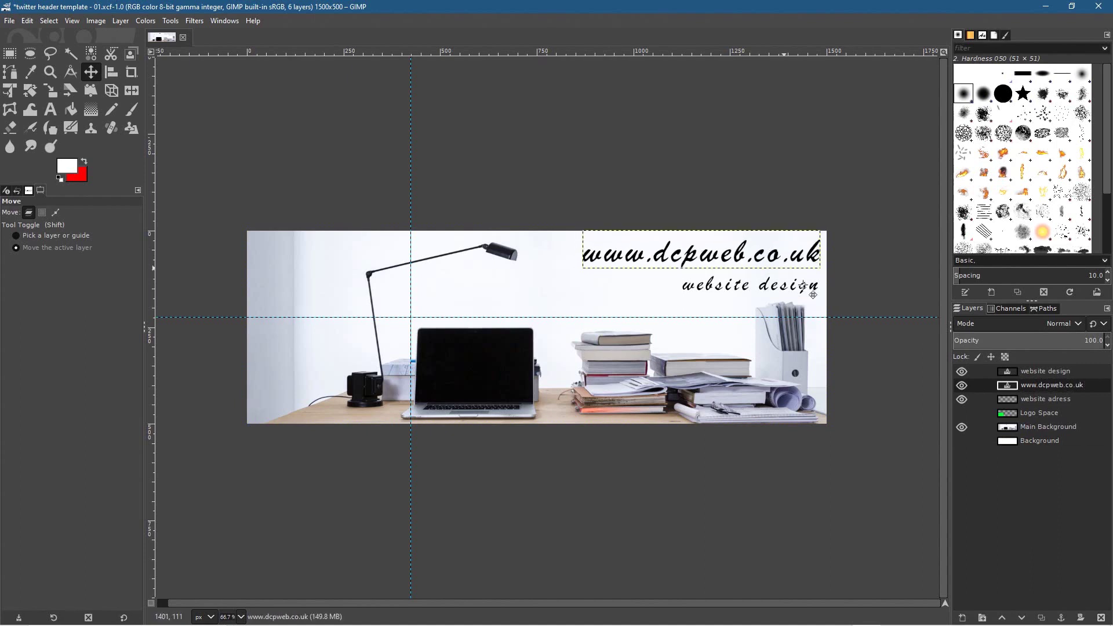
{"action": "left_click", "coordinate": [1043, 371]}
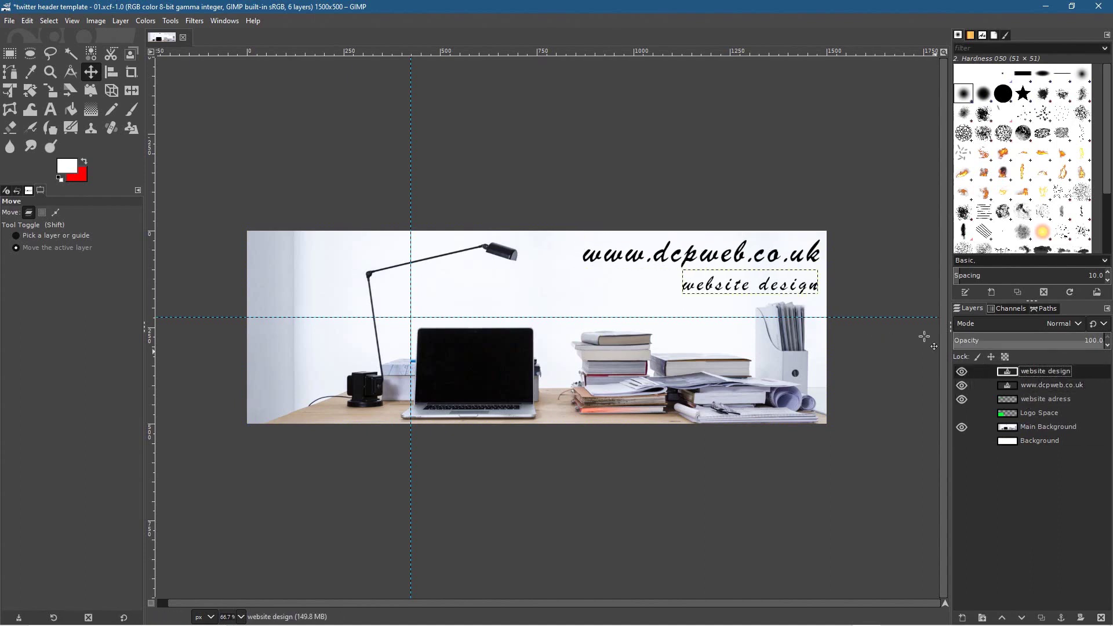
{"action": "left_click_drag", "start_coordinate": [805, 301], "coordinate": [803, 291]}
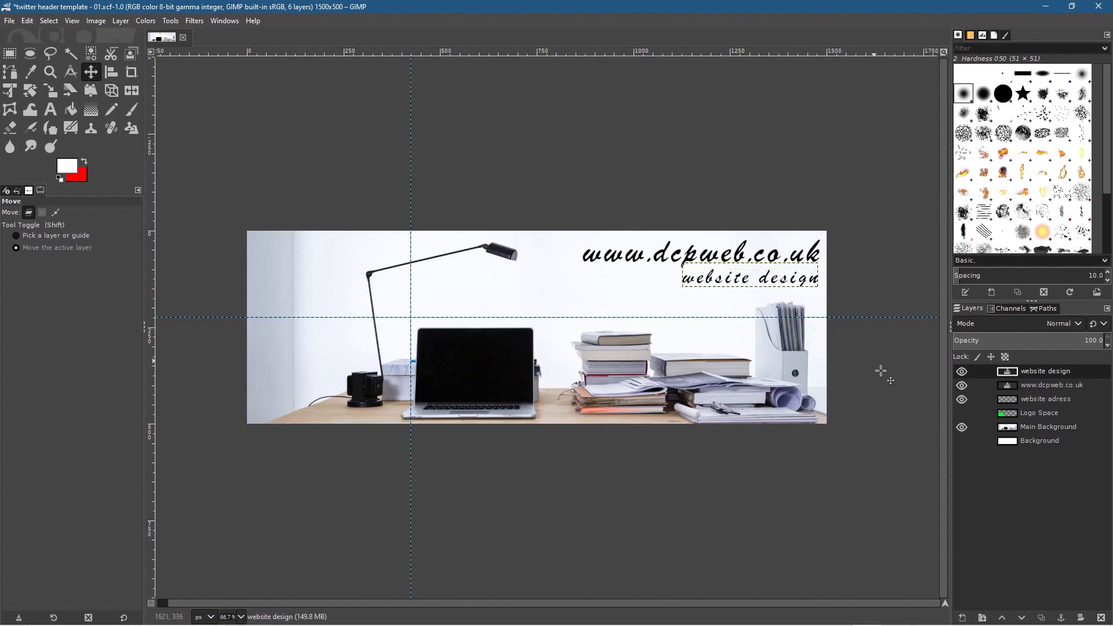
{"action": "left_click", "coordinate": [1029, 442]}
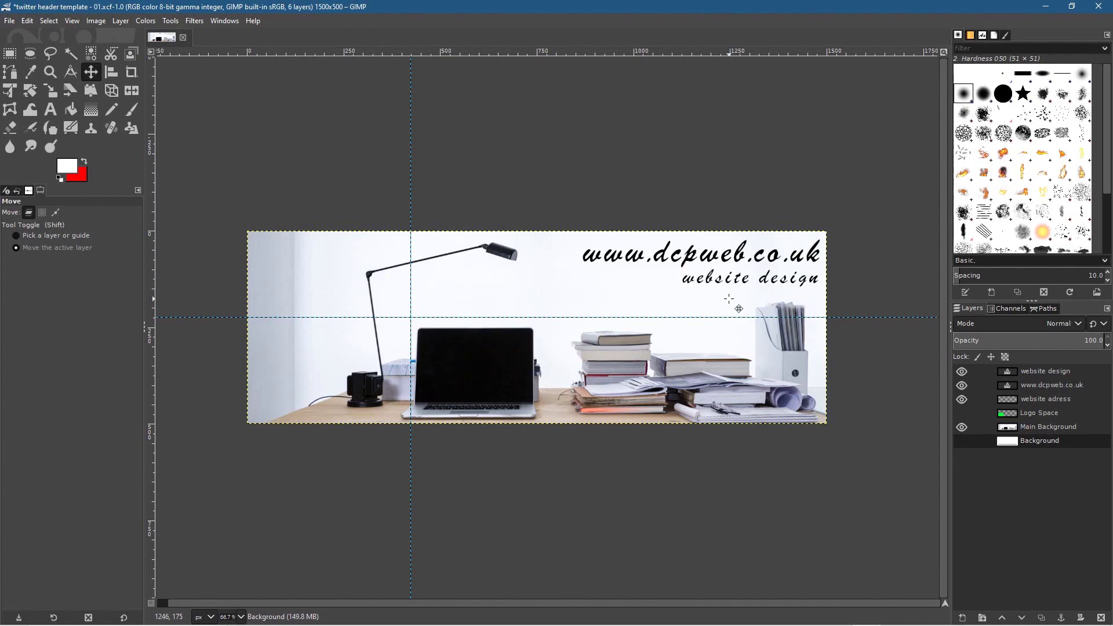
Try placing the "website design" text just above the laptop, at the intersection of the guides
{"action": "left_click", "coordinate": [1043, 371]}
{"action": "left_click_drag", "start_coordinate": [751, 296], "coordinate": [479, 328]}
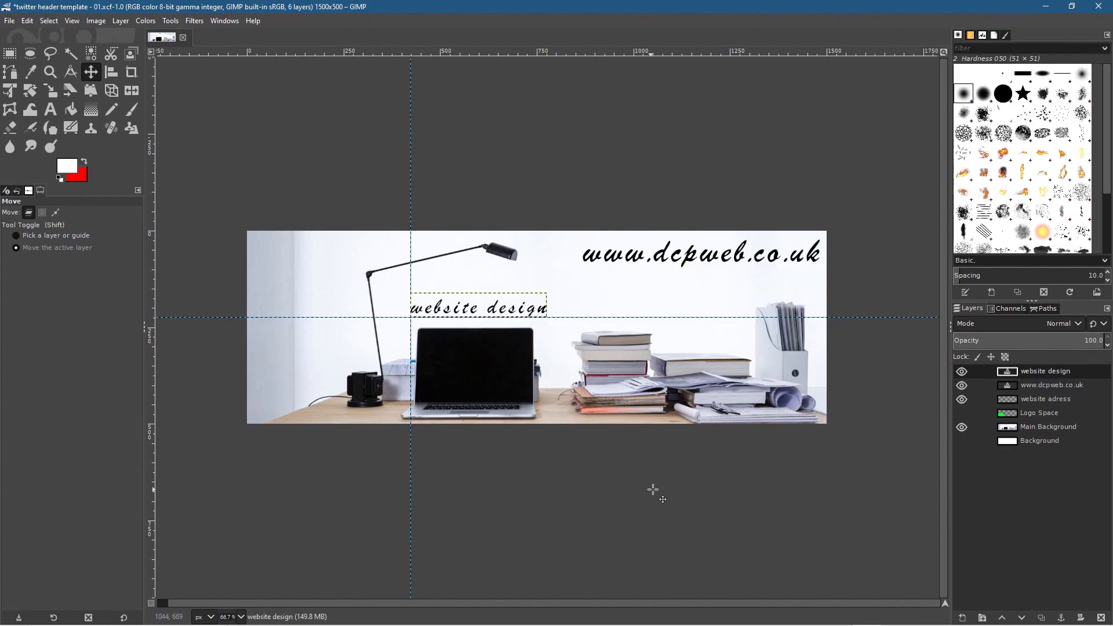
{"action": "left_click", "coordinate": [1037, 432]}
{"action": "left_click", "coordinate": [1038, 442]}
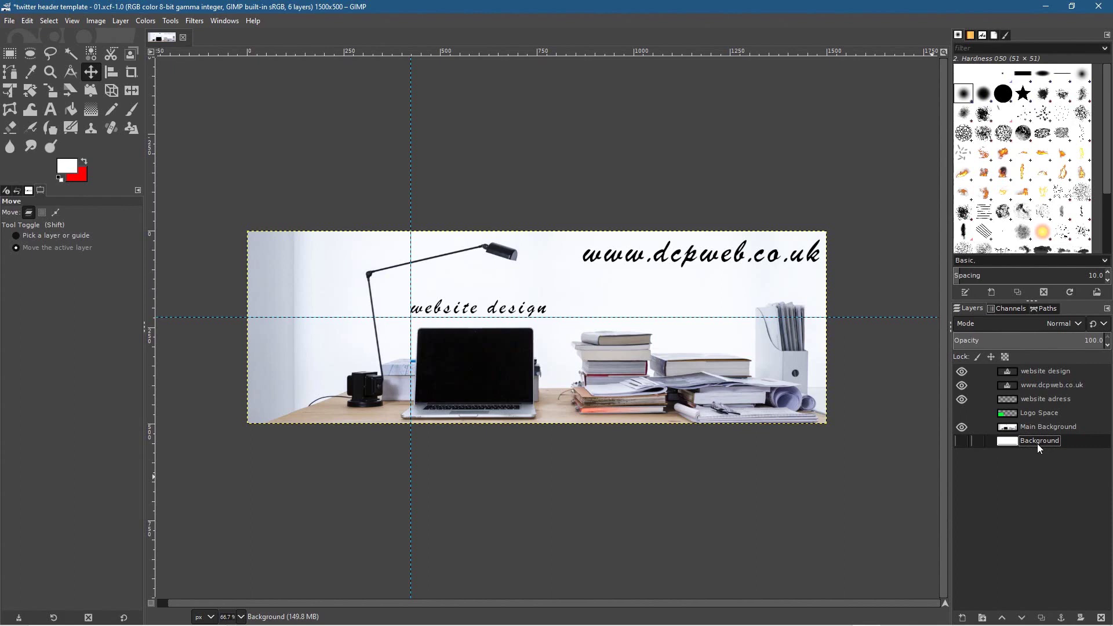
Return the "website design" text to below the website address, align their right ends, and select the Background layer
{"action": "left_click", "coordinate": [1043, 371]}
{"action": "left_click_drag", "start_coordinate": [493, 319], "coordinate": [770, 290]}
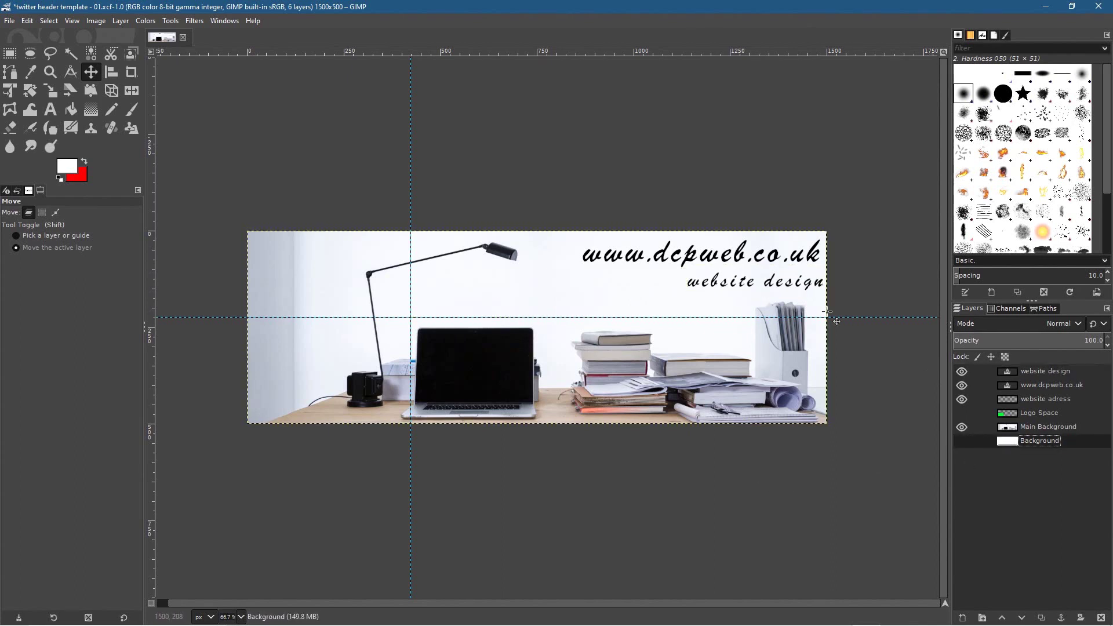
{"action": "left_click_drag", "start_coordinate": [796, 284], "coordinate": [799, 293]}
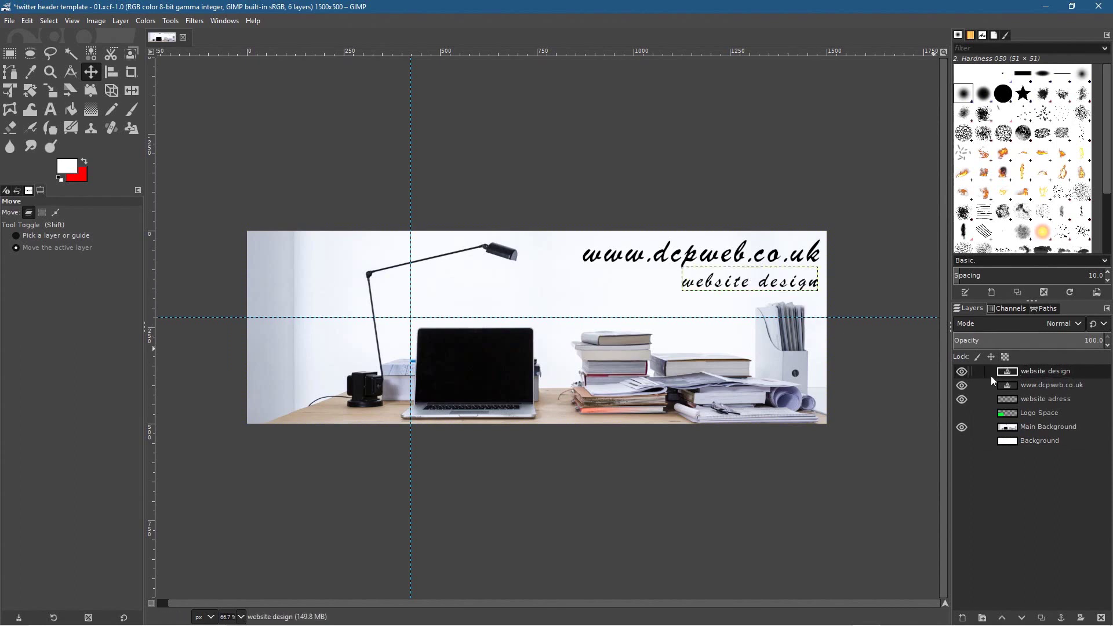
{"action": "left_click", "coordinate": [1032, 440]}
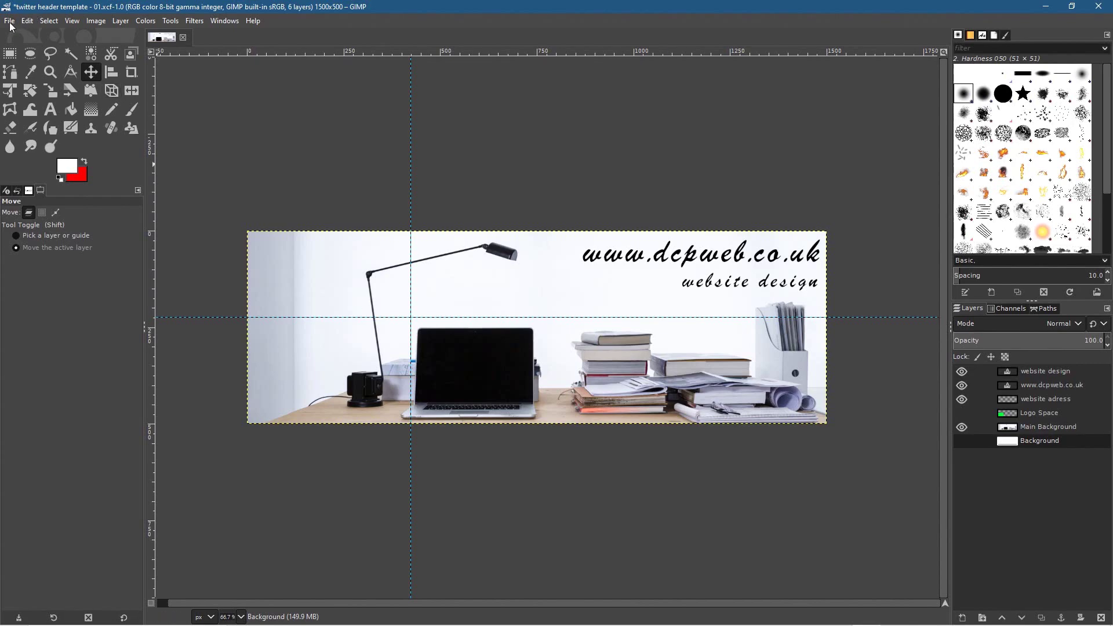
Save the header as a new project file named "twitter header template - 02.xcf"
{"action": "left_click", "coordinate": [10, 23]}
{"action": "left_click", "coordinate": [42, 148]}
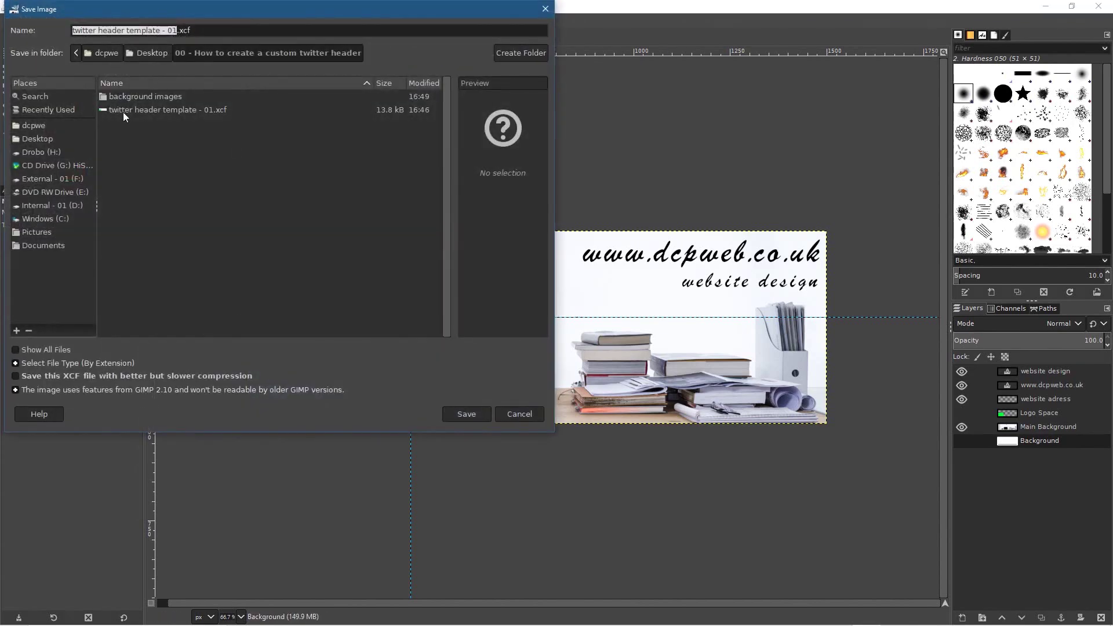
{"action": "left_click", "coordinate": [177, 30]}
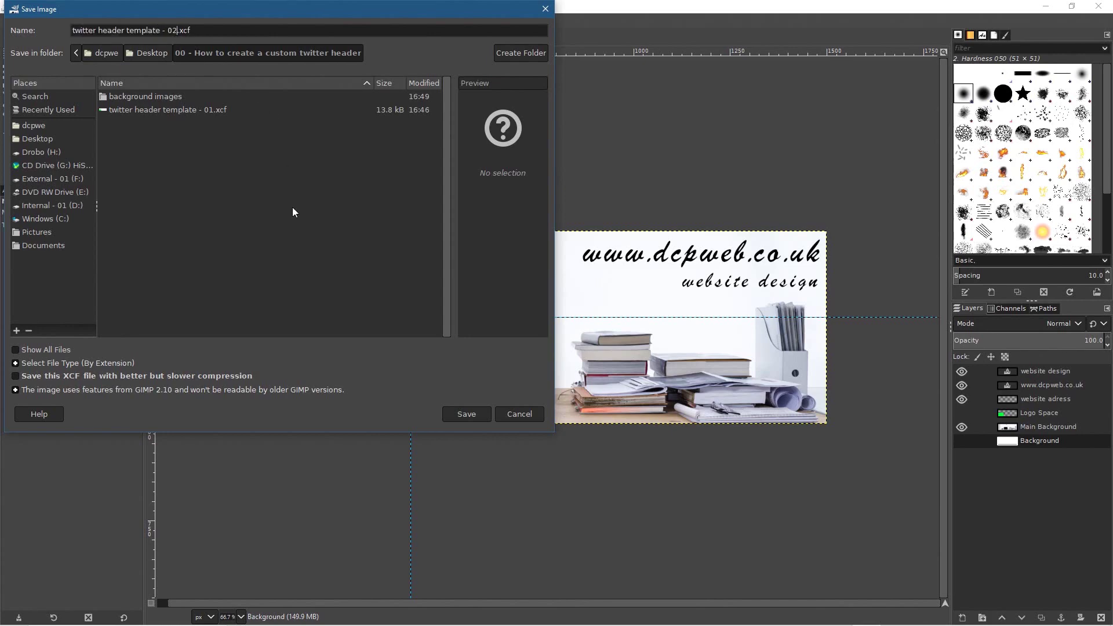
{"action": "left_click", "coordinate": [467, 414]}
Export the header as a JPEG named "twitter header template - 02.jpg" with quality 100
{"action": "left_click", "coordinate": [9, 20]}
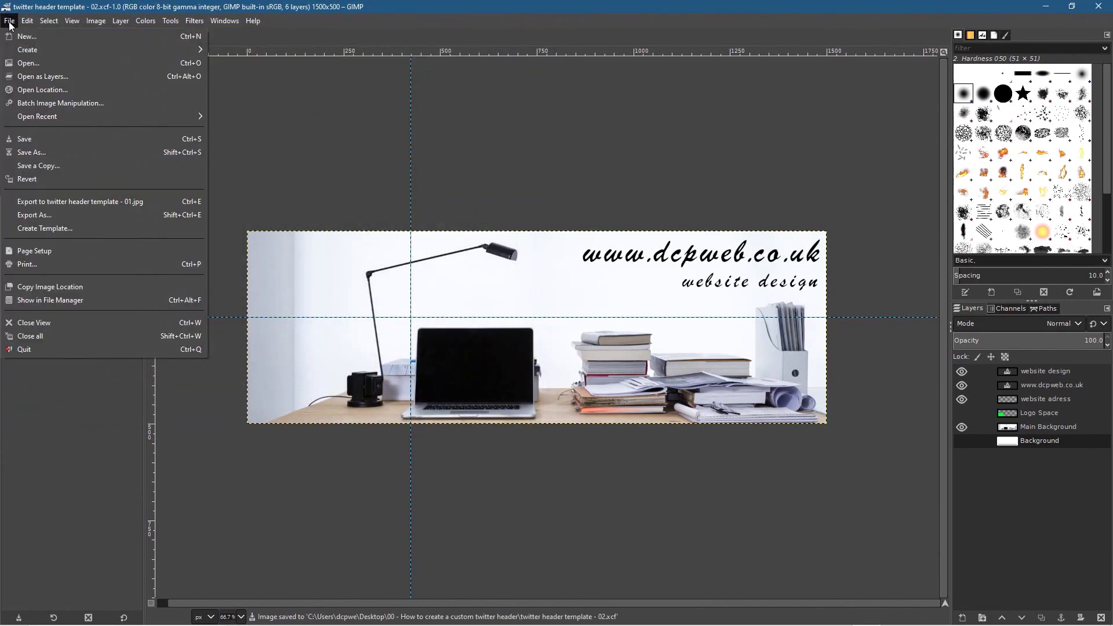
{"action": "left_click", "coordinate": [68, 216]}
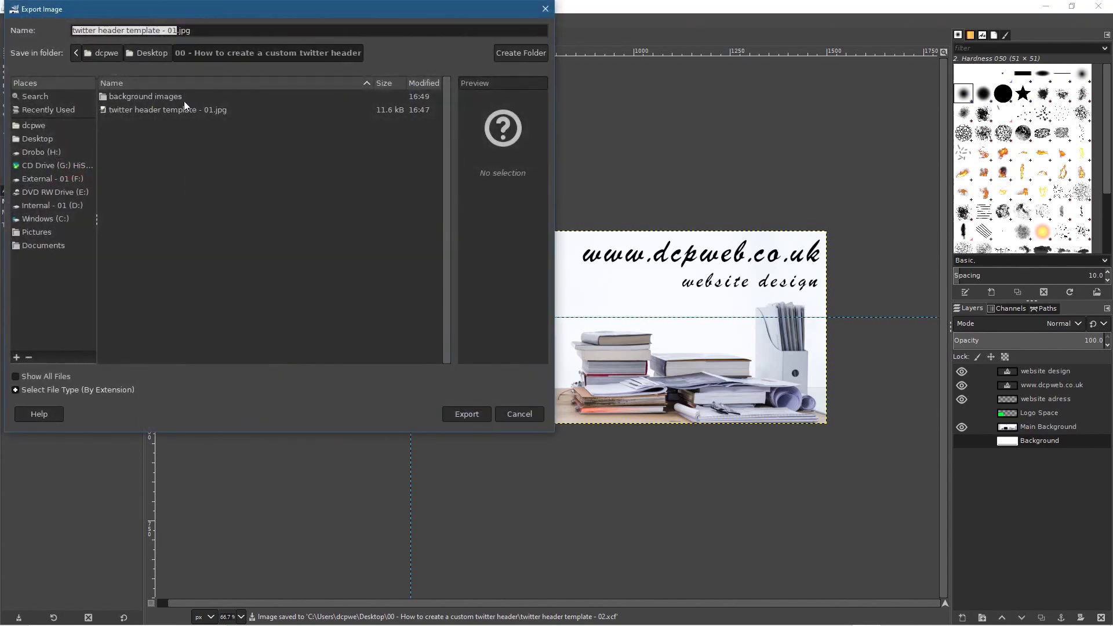
{"action": "left_click", "coordinate": [177, 30]}
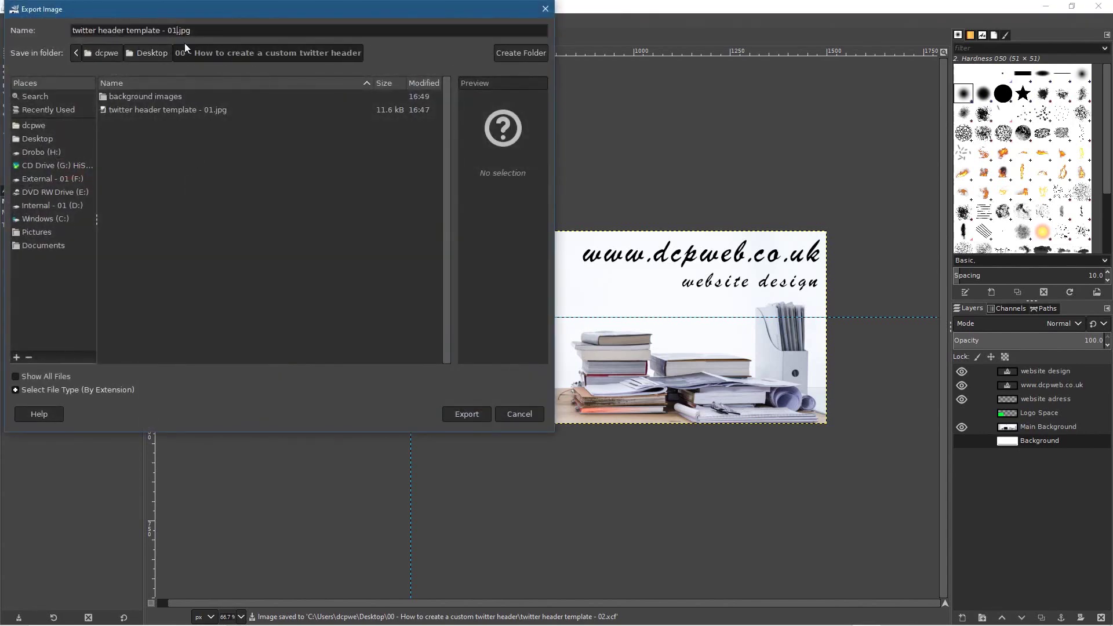
{"action": "key", "text": "BackSpace"}
{"action": "type", "text": "2"}
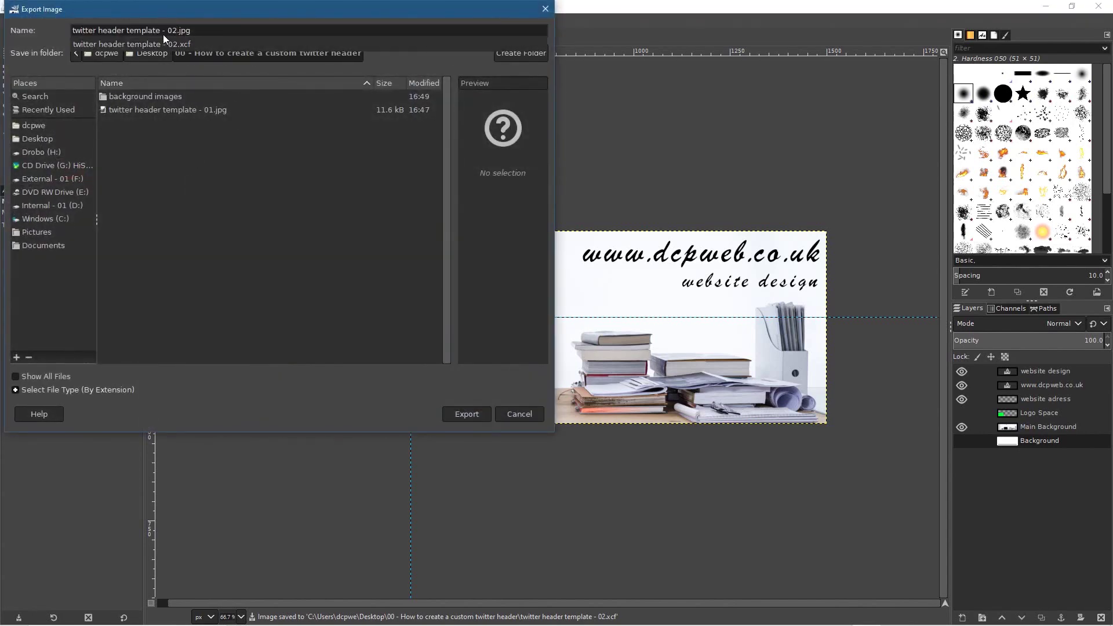
{"action": "left_click", "coordinate": [479, 418]}
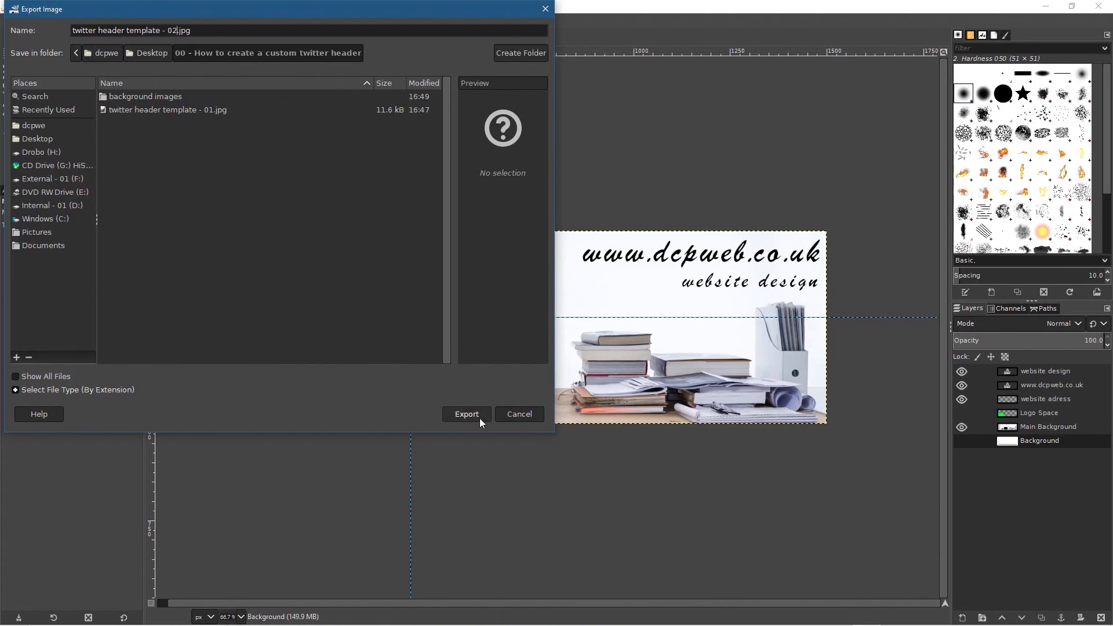
{"action": "left_click", "coordinate": [470, 415]}
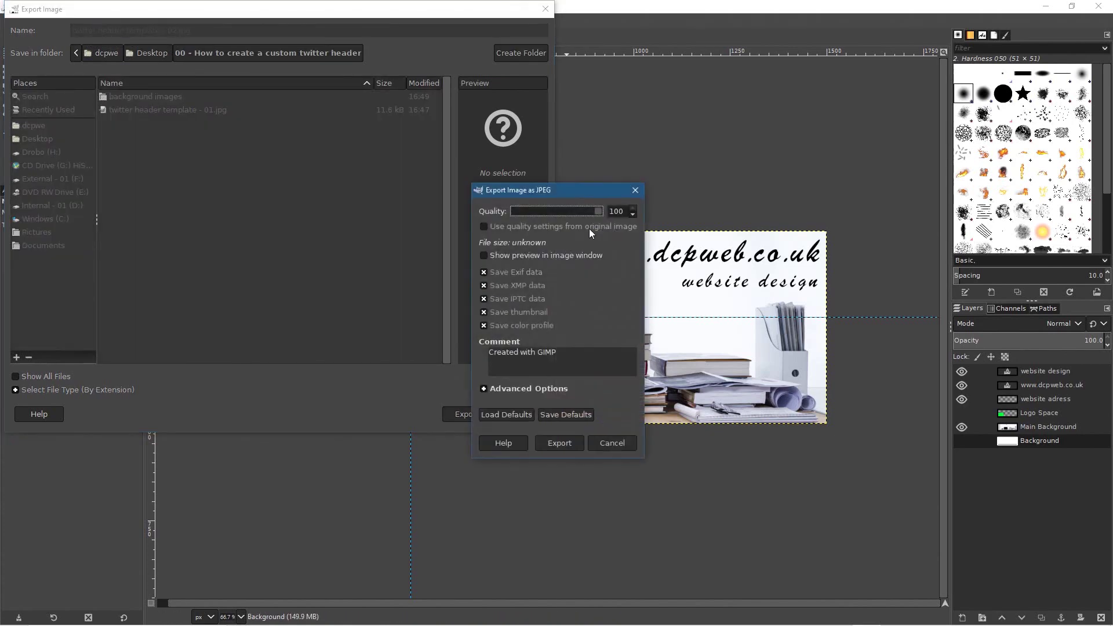
{"action": "left_click", "coordinate": [560, 442]}
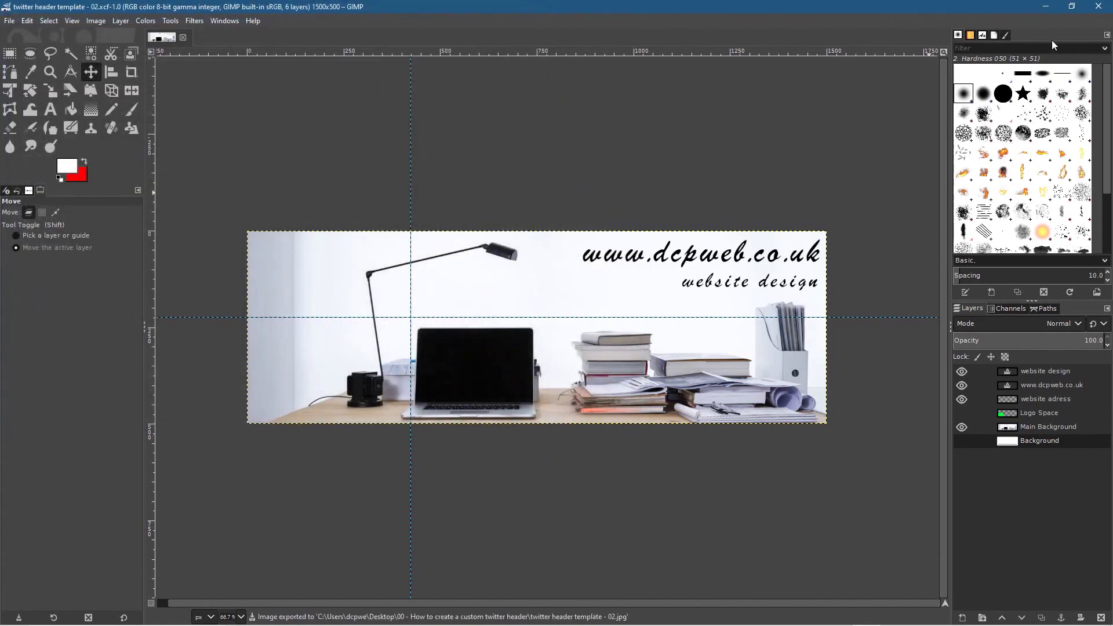
Switch to the Twitter profile in Chrome, maximize its window, and open the profile for editing
{"action": "left_click", "coordinate": [1043, 9]}
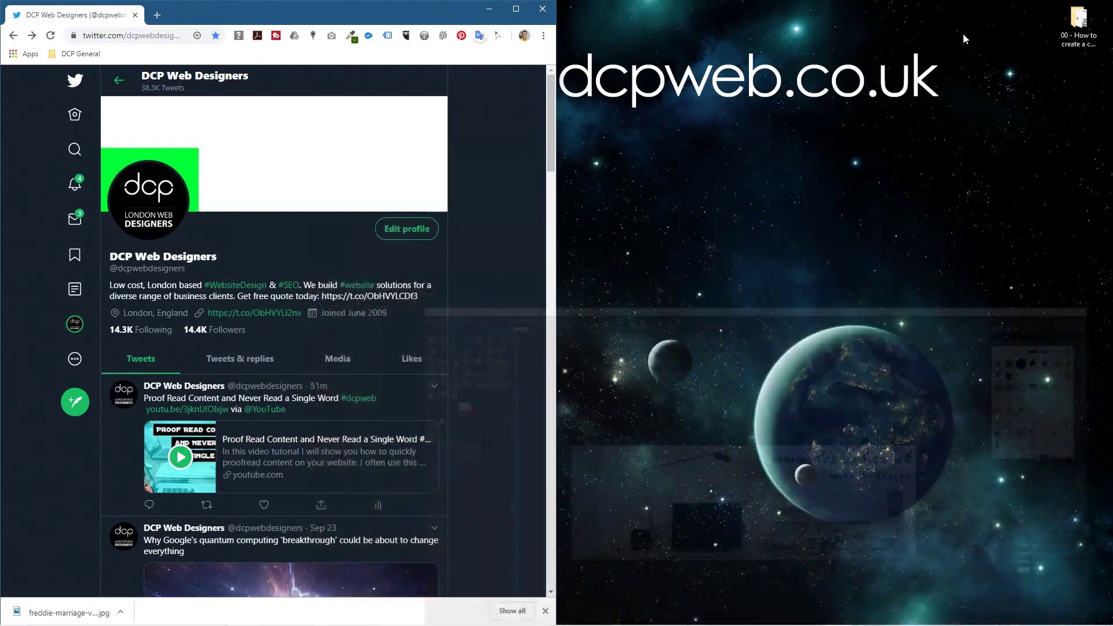
{"action": "left_click", "coordinate": [508, 8]}
{"action": "left_click", "coordinate": [1103, 611]}
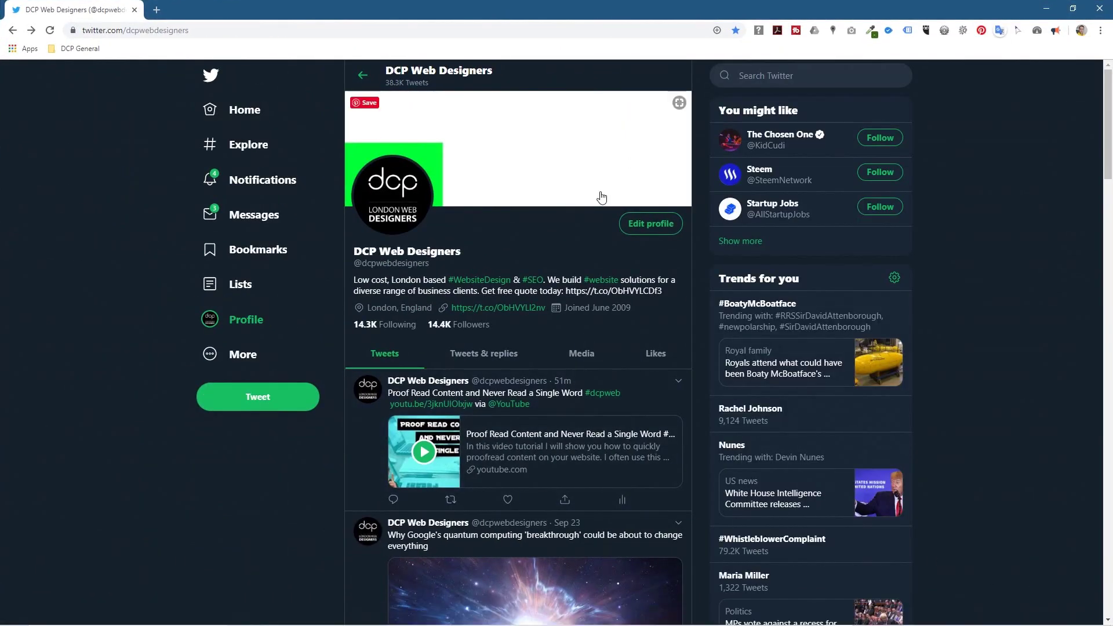
{"action": "left_click", "coordinate": [652, 224]}
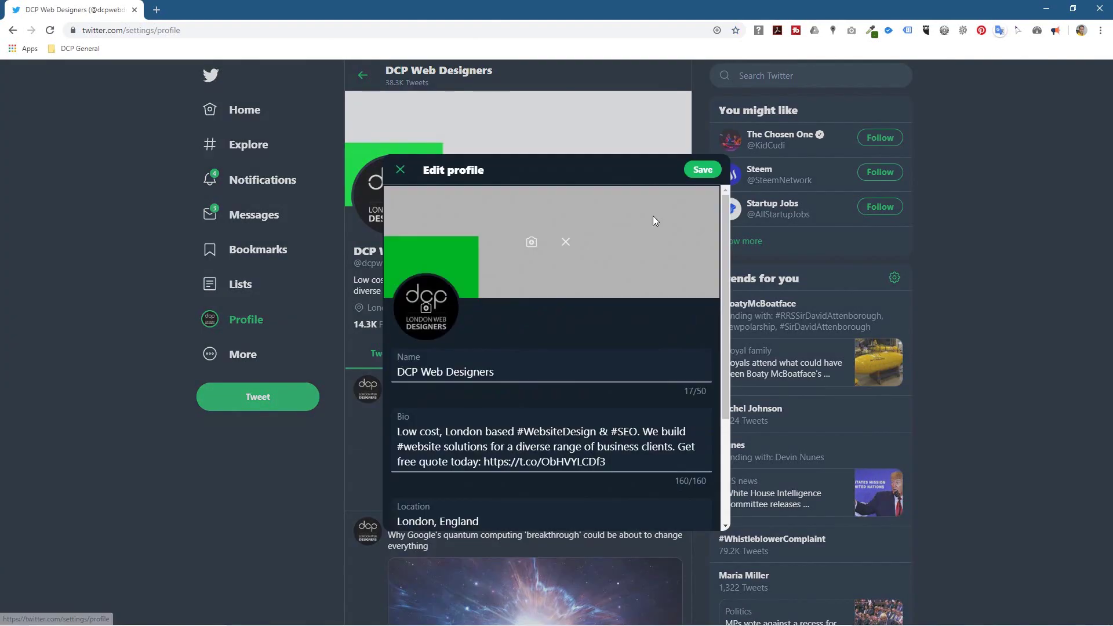
Replace the profile's header photo with "twitter header template - 02.jpg", apply it uncropped, and save the profile
{"action": "left_click", "coordinate": [529, 242]}
{"action": "left_click", "coordinate": [273, 104]}
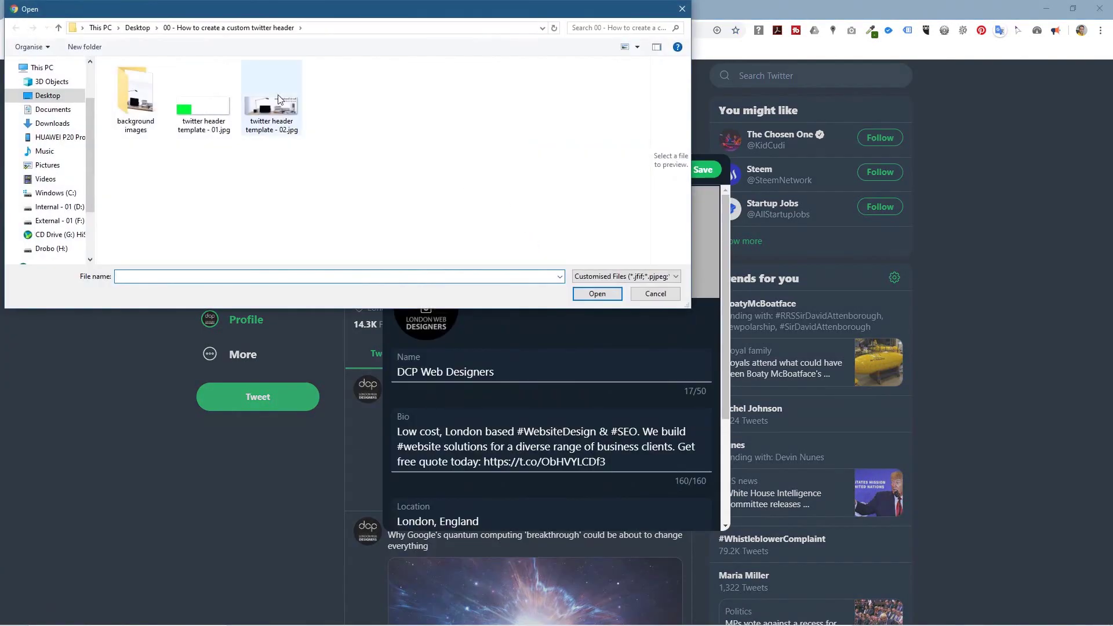
{"action": "left_click", "coordinate": [597, 293]}
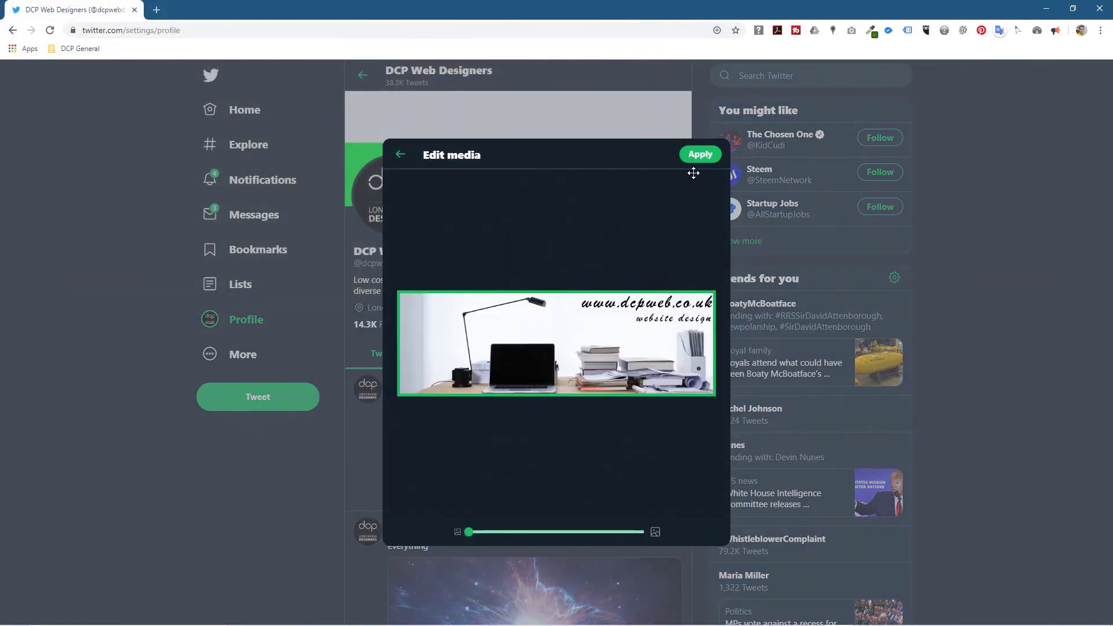
{"action": "left_click", "coordinate": [700, 155]}
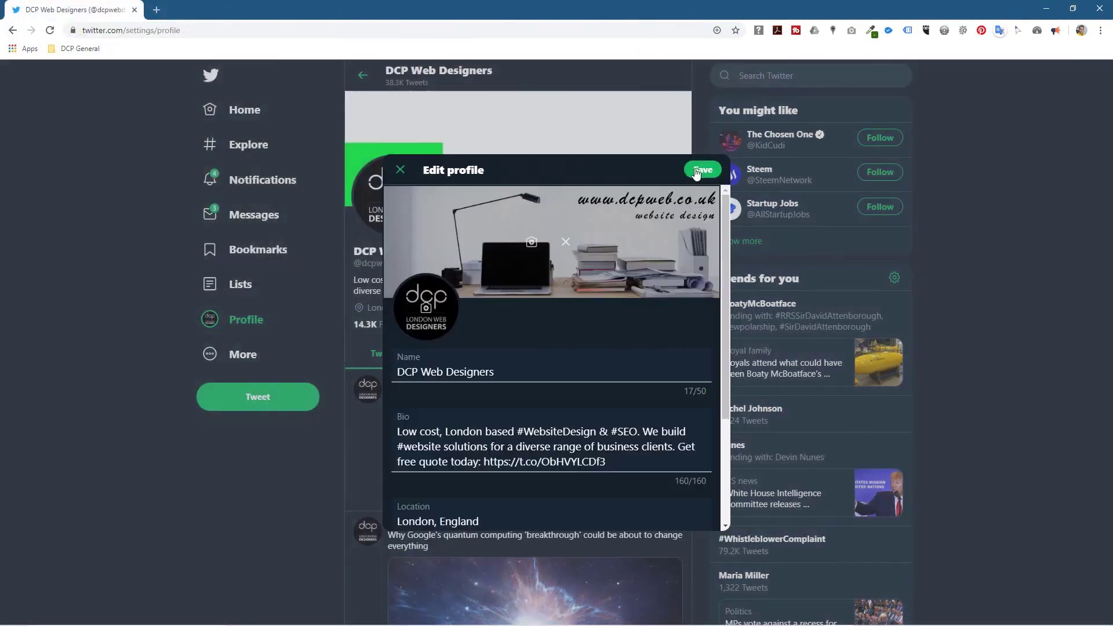
{"action": "left_click", "coordinate": [1032, 280]}
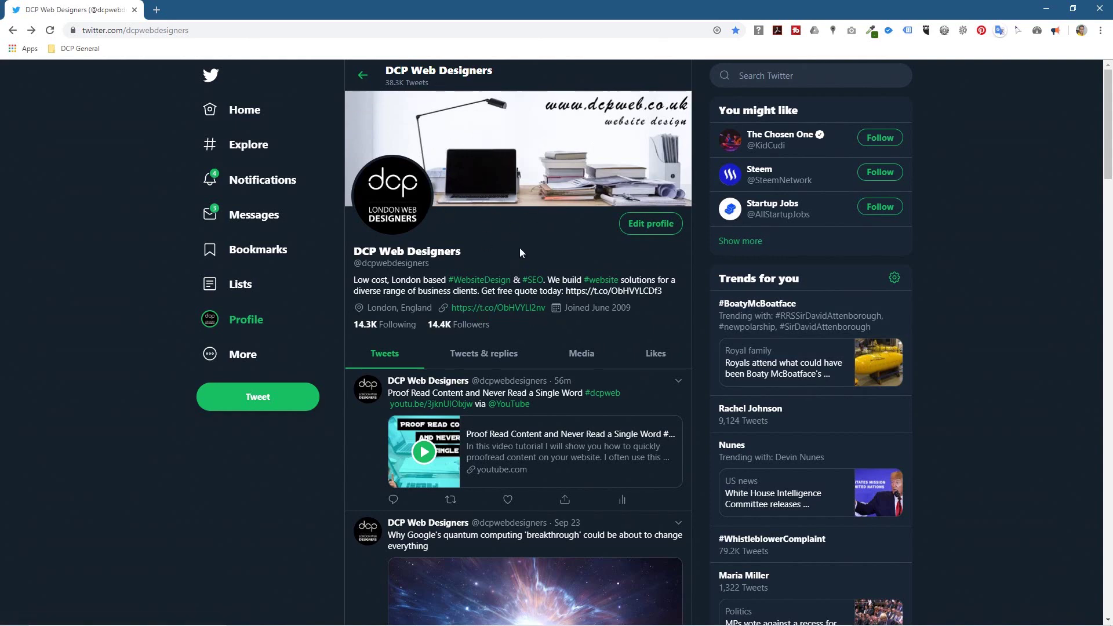
Check how the new header adapts when the browser window is made narrow and wide, ending with the window maximized
{"action": "left_click", "coordinate": [1086, 11]}
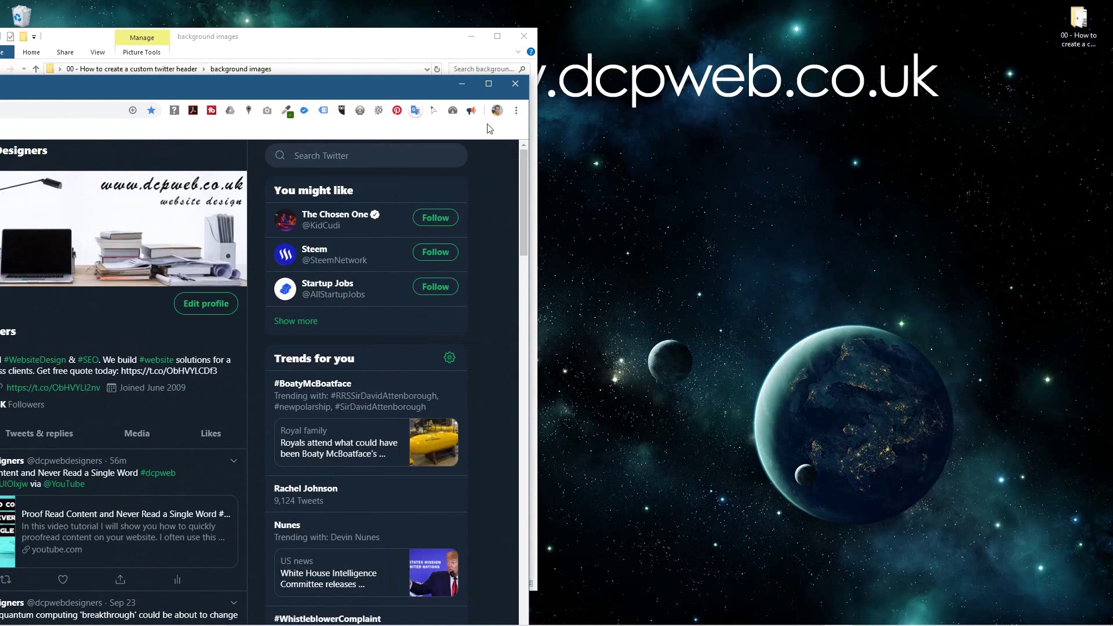
{"action": "left_click_drag", "start_coordinate": [400, 98], "coordinate": [674, 26]}
{"action": "left_click_drag", "start_coordinate": [807, 100], "coordinate": [259, 100]}
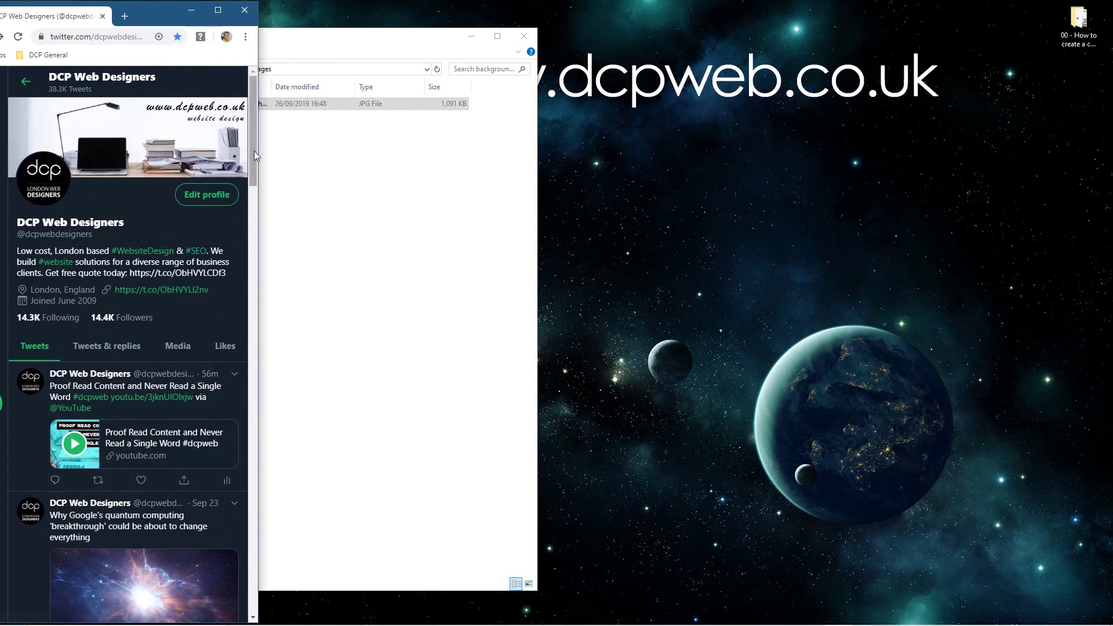
{"action": "left_click_drag", "start_coordinate": [259, 153], "coordinate": [1108, 179]}
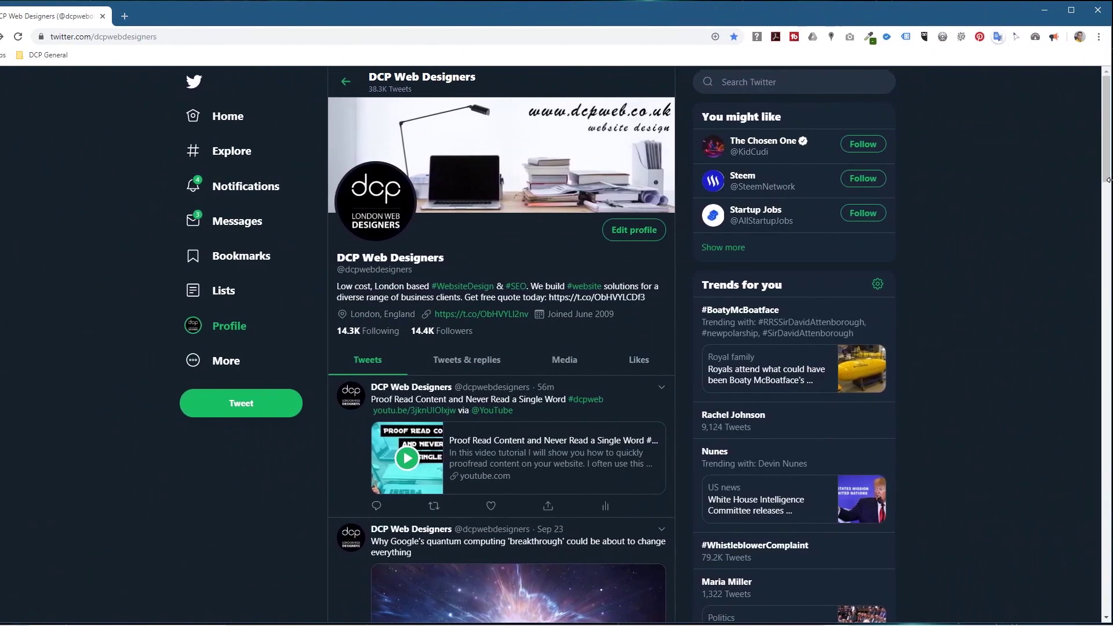
{"action": "left_click", "coordinate": [1070, 10]}
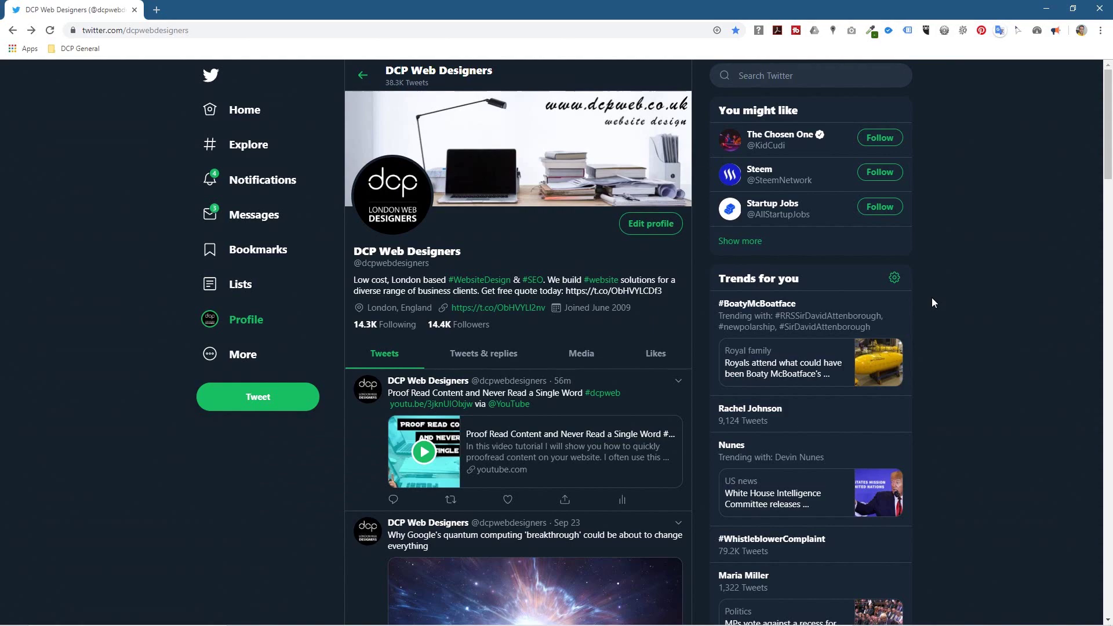
Examine the profile header at page zoom levels from 175% down to 80%, ending at 100%
{"action": "key", "text": "ctrl+plus"}
{"action": "key", "text": "ctrl+plus"}
{"action": "key", "text": "ctrl+plus"}
{"action": "key", "text": "ctrl+plus"}
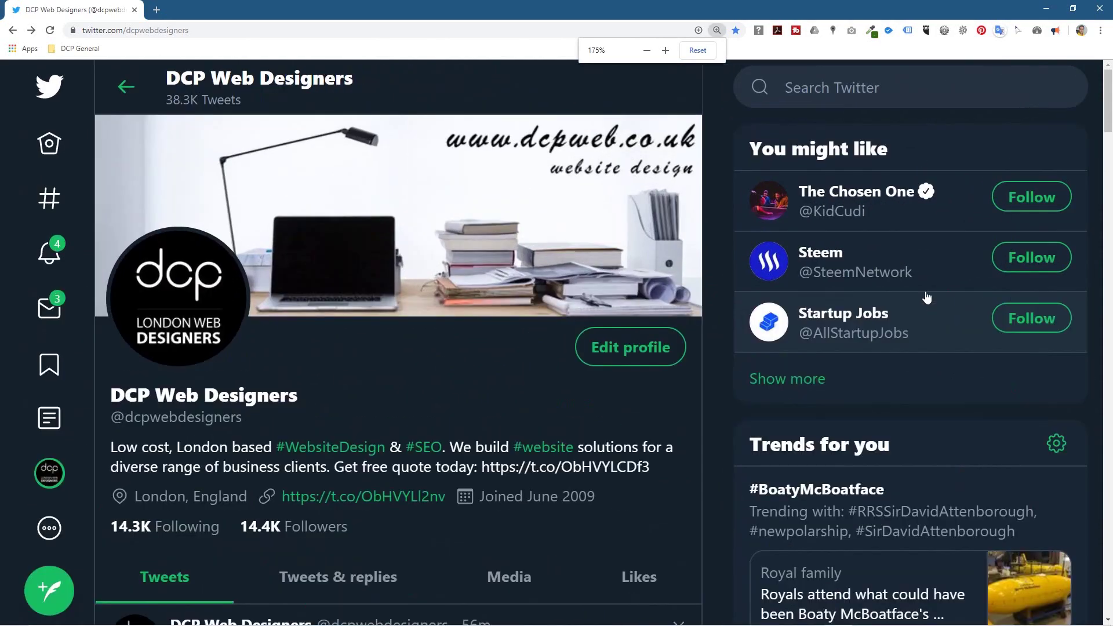
{"action": "key", "text": "ctrl+minus"}
{"action": "key", "text": "ctrl+minus"}
{"action": "key", "text": "ctrl+minus"}
{"action": "key", "text": "ctrl+minus"}
{"action": "key", "text": "ctrl+minus"}
{"action": "key", "text": "ctrl+minus"}
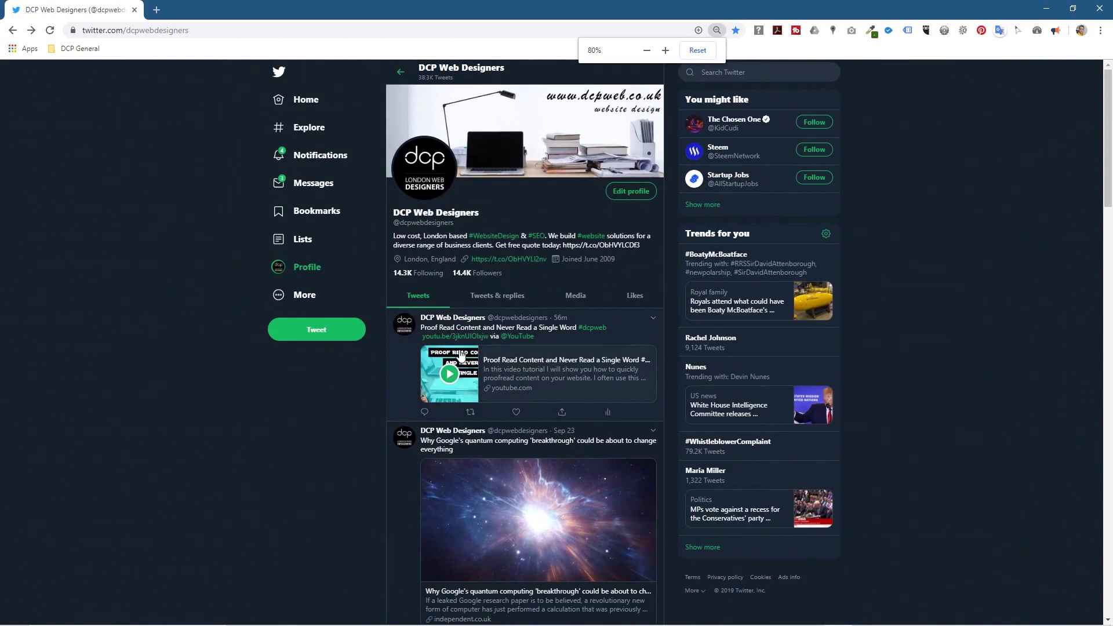
{"action": "key", "text": "ctrl+plus"}
{"action": "key", "text": "ctrl+plus"}
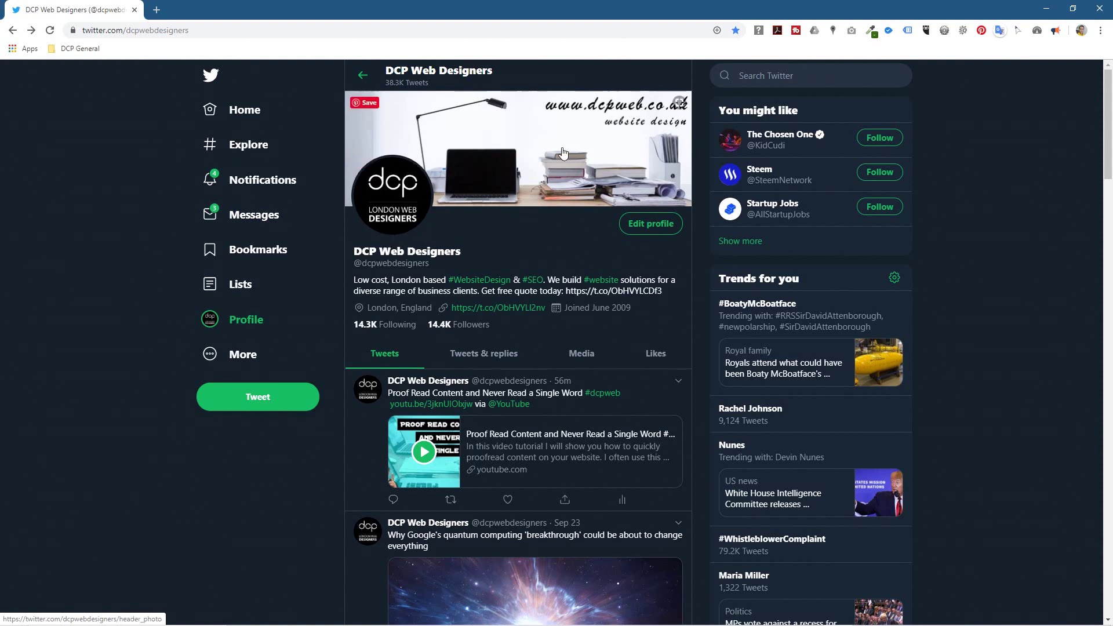
Open unsplash.com in a new browser tab and search for "ocean" photos
{"action": "left_click", "coordinate": [156, 11]}
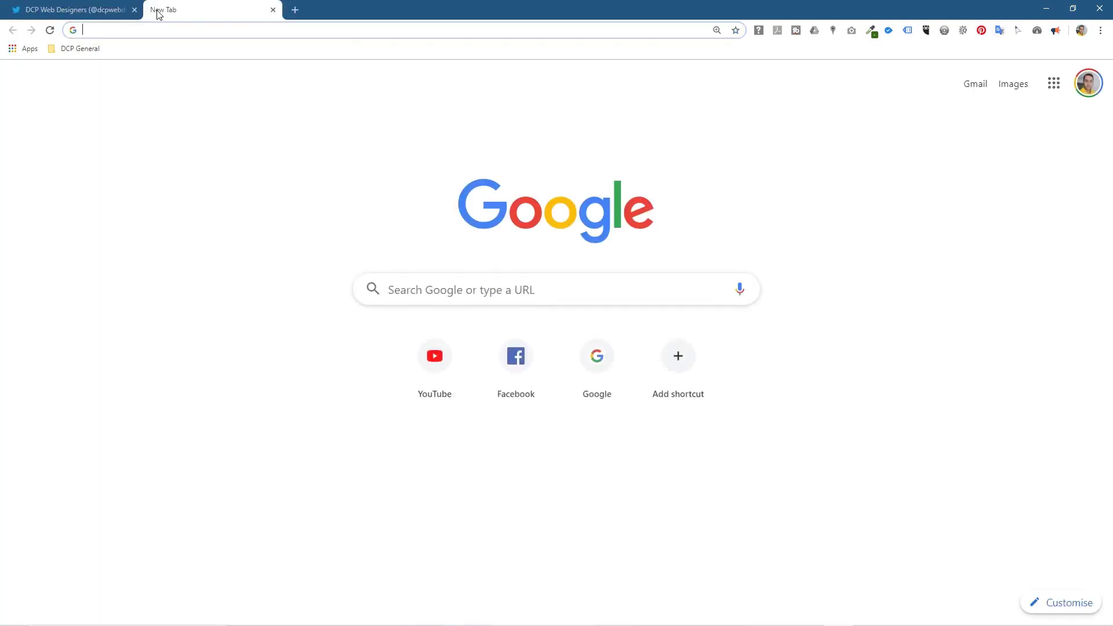
{"action": "type", "text": "unsplash.com"}
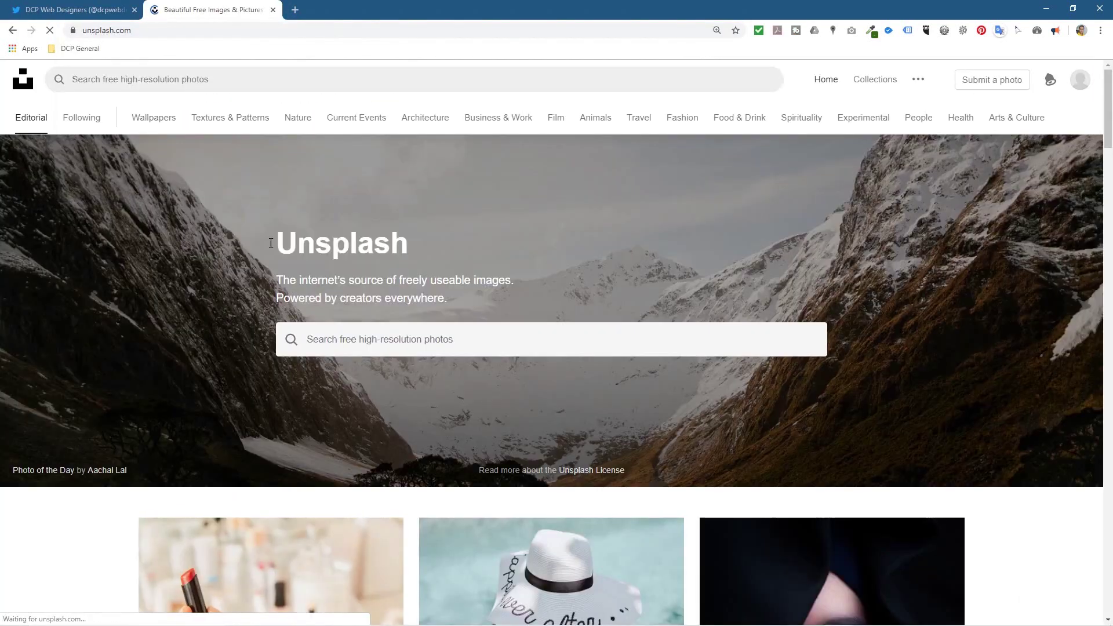
{"action": "left_click", "coordinate": [376, 339]}
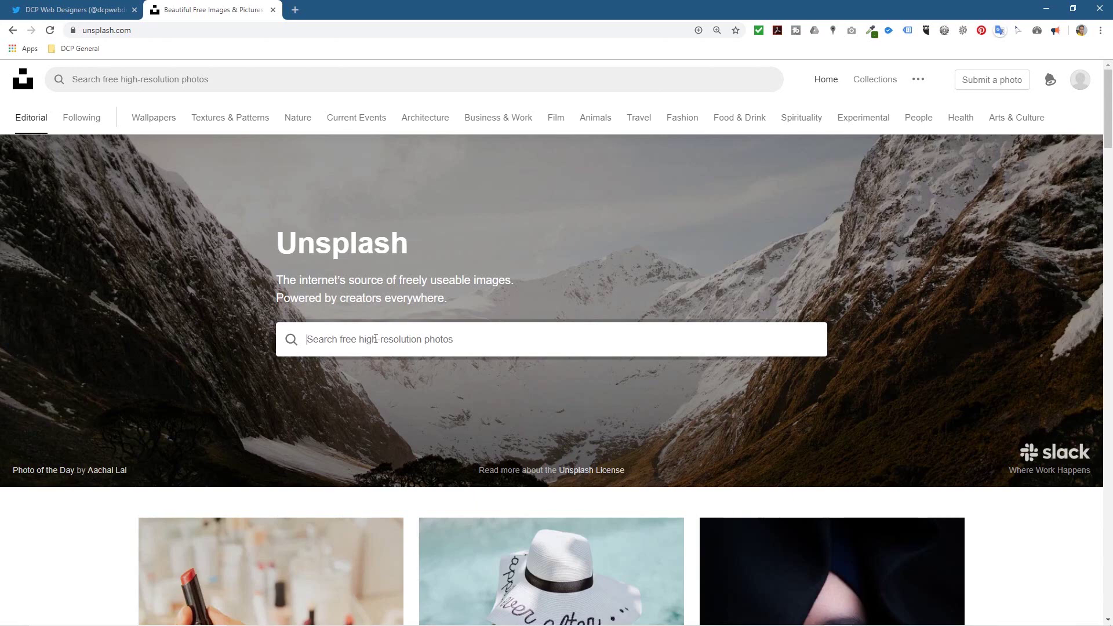
{"action": "type", "text": "ocean"}
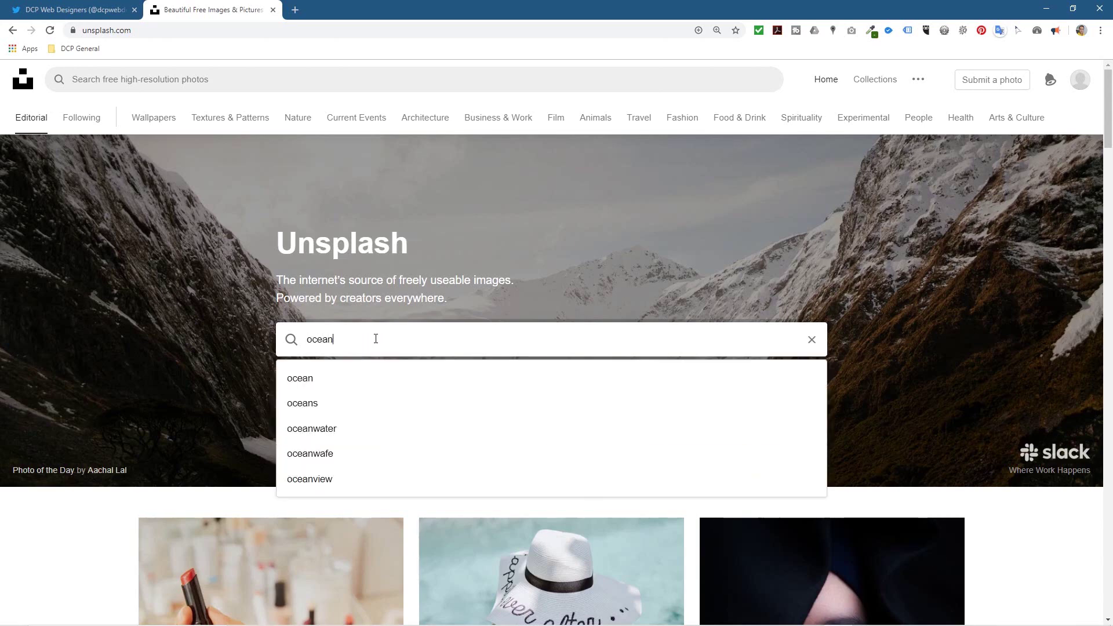
{"action": "key", "text": "Return"}
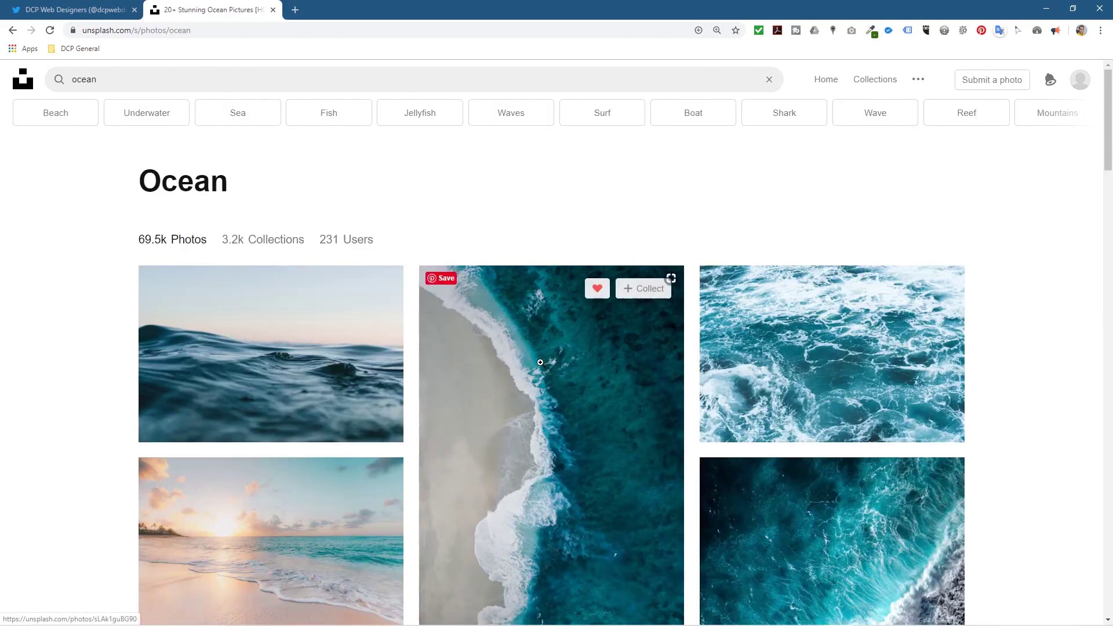
Browse the ocean results, open the landscape photo of dark waves beneath a grey cloudy sky, and download it
{"action": "scroll", "coordinate": [500, 450], "scroll_direction": "down", "scroll_amount": 5}
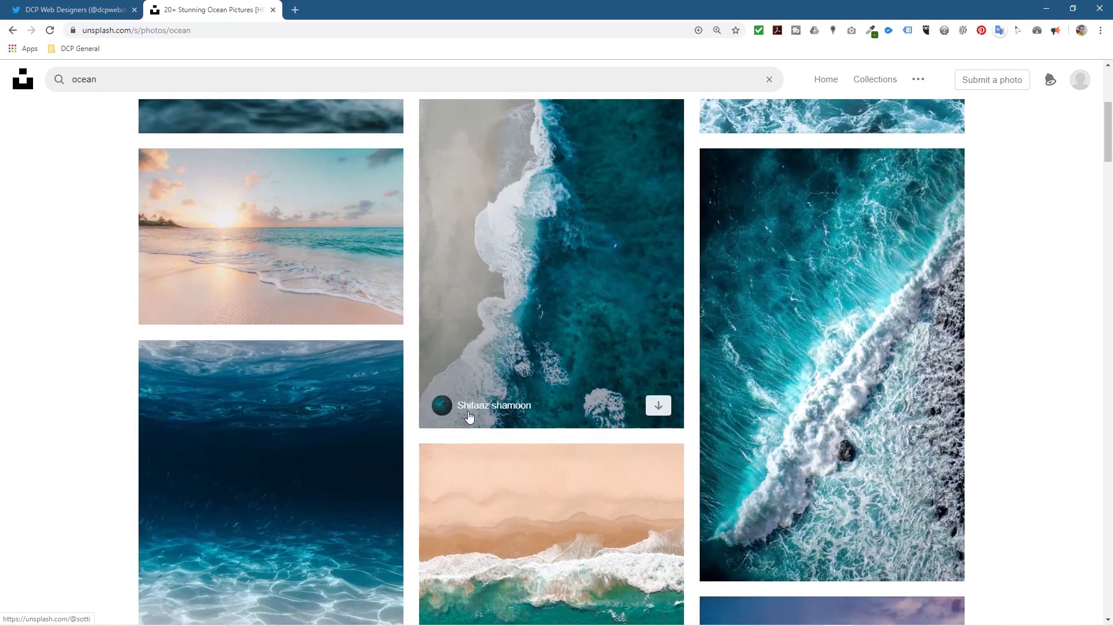
{"action": "scroll", "coordinate": [464, 417], "scroll_direction": "down", "scroll_amount": 8}
{"action": "scroll", "coordinate": [454, 410], "scroll_direction": "down", "scroll_amount": 2}
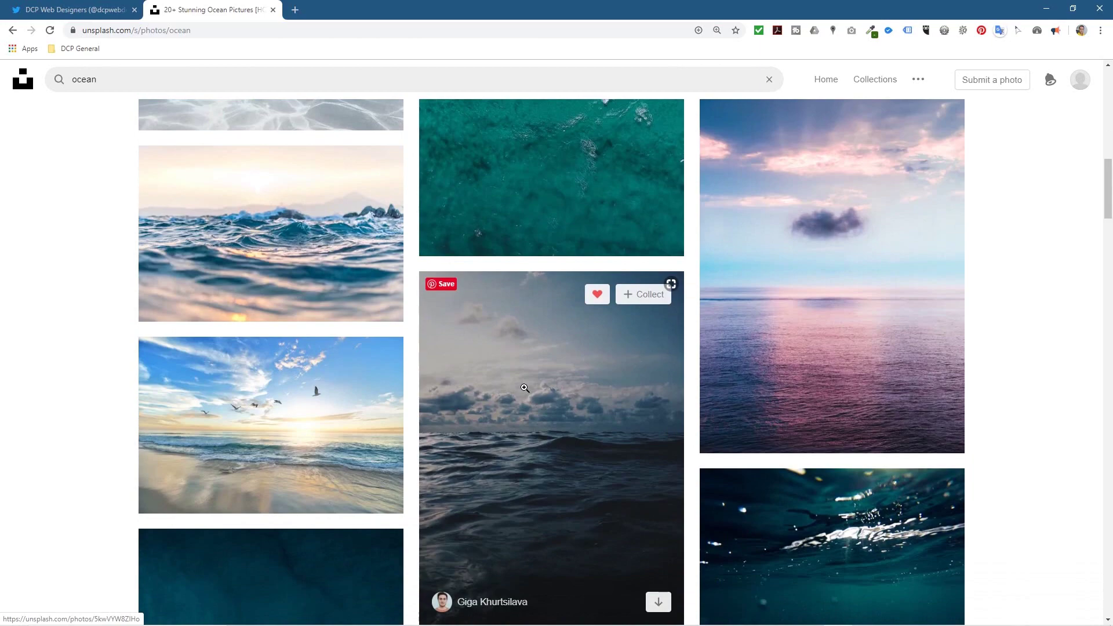
{"action": "scroll", "coordinate": [524, 388], "scroll_direction": "down", "scroll_amount": 20}
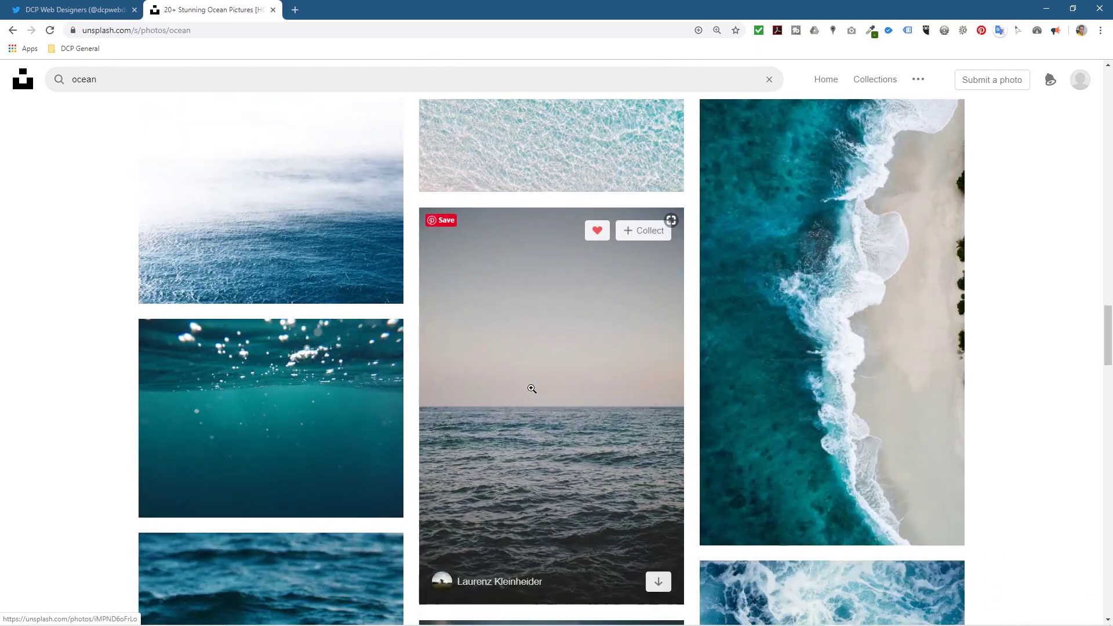
{"action": "scroll", "coordinate": [531, 389], "scroll_direction": "down", "scroll_amount": 5}
{"action": "scroll", "coordinate": [534, 386], "scroll_direction": "down", "scroll_amount": 5}
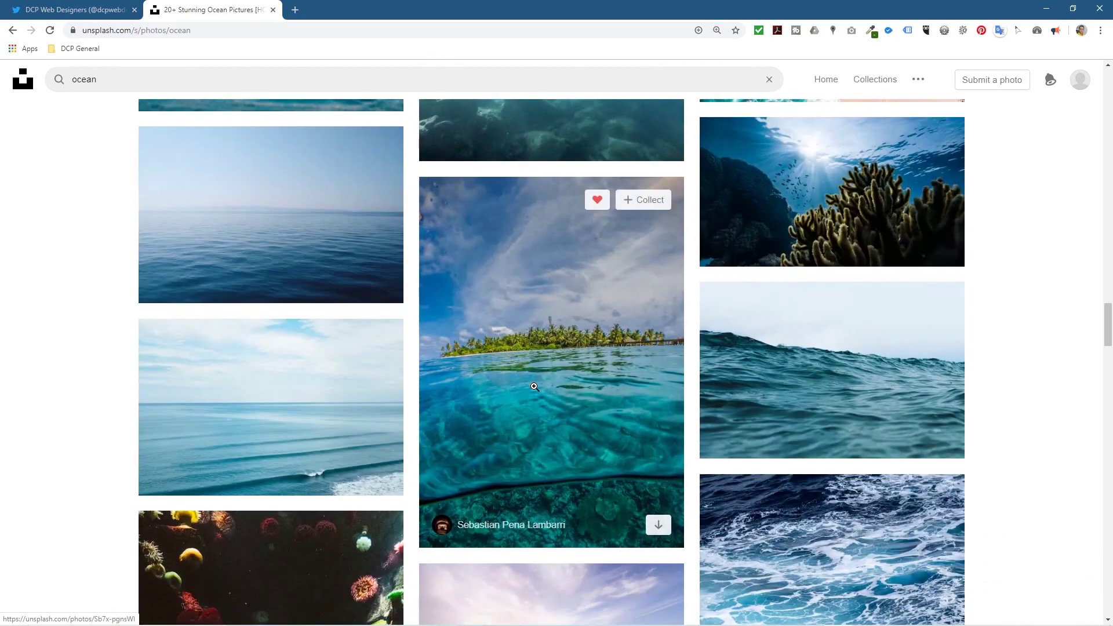
{"action": "scroll", "coordinate": [534, 387], "scroll_direction": "down", "scroll_amount": 8}
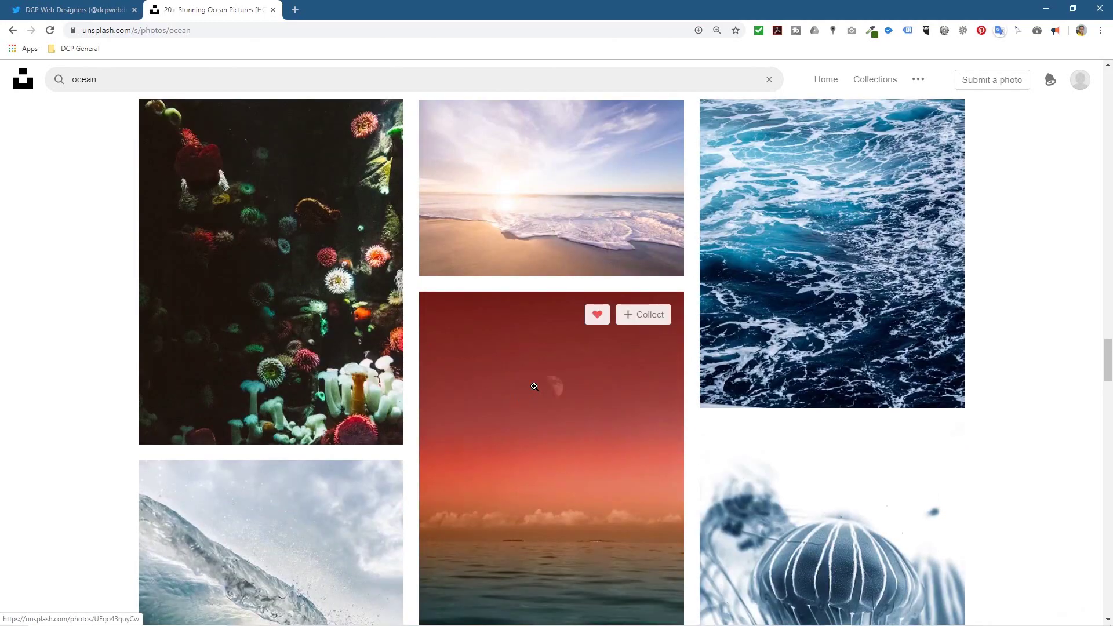
{"action": "scroll", "coordinate": [533, 386], "scroll_direction": "down", "scroll_amount": 5}
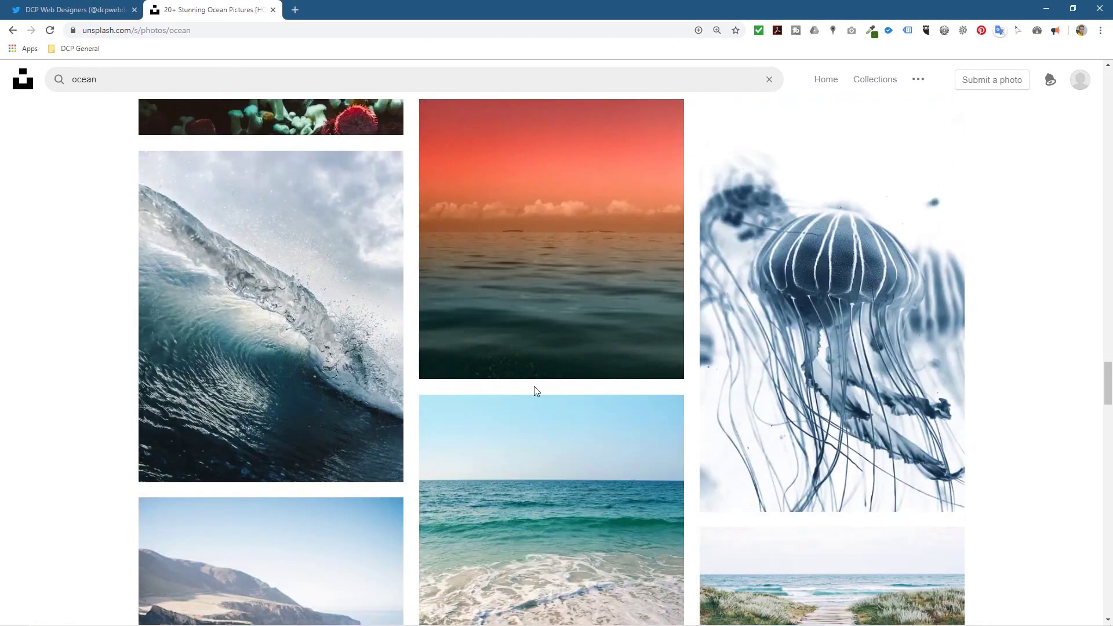
{"action": "scroll", "coordinate": [533, 386], "scroll_direction": "down", "scroll_amount": 8}
{"action": "scroll", "coordinate": [534, 386], "scroll_direction": "down", "scroll_amount": 13}
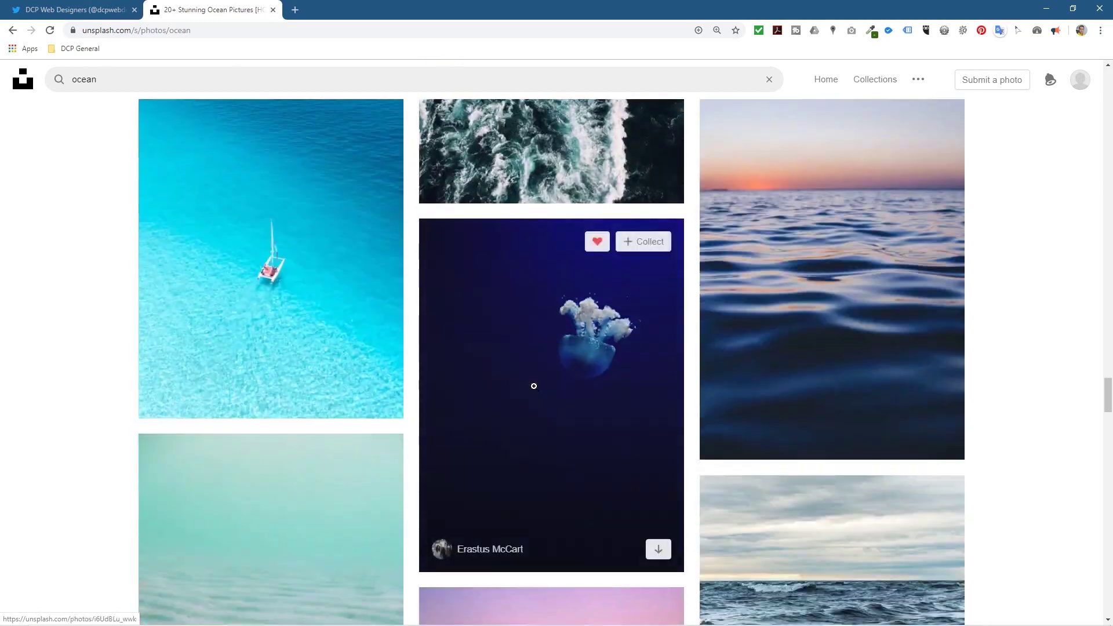
{"action": "scroll", "coordinate": [534, 387], "scroll_direction": "up", "scroll_amount": 3}
{"action": "scroll", "coordinate": [534, 386], "scroll_direction": "down", "scroll_amount": 8}
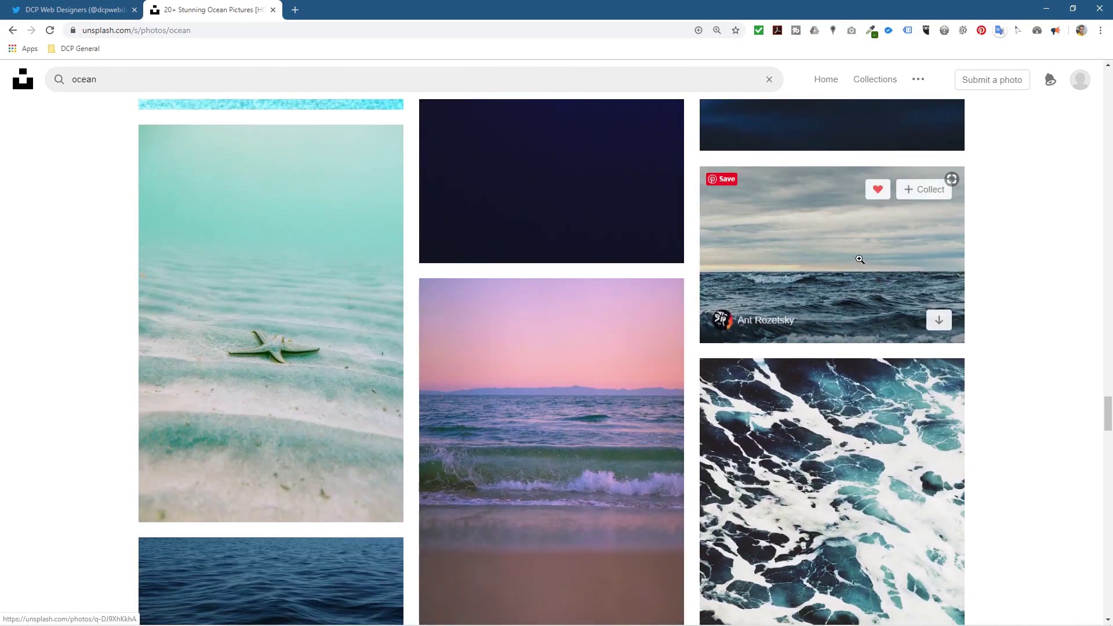
{"action": "left_click", "coordinate": [860, 260]}
{"action": "left_click", "coordinate": [952, 105]}
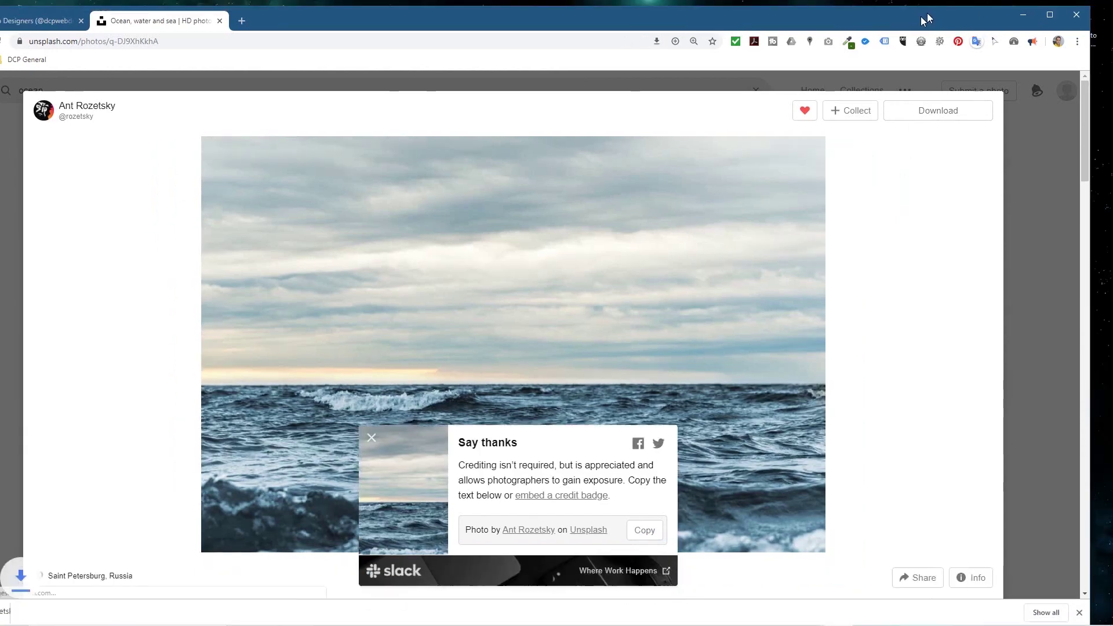
Place the browser beside the "00 - How to create a custom twitter header" folder and move the downloaded ocean photo into its "background images" subfolder
{"action": "left_click_drag", "start_coordinate": [926, 20], "coordinate": [1, 23]}
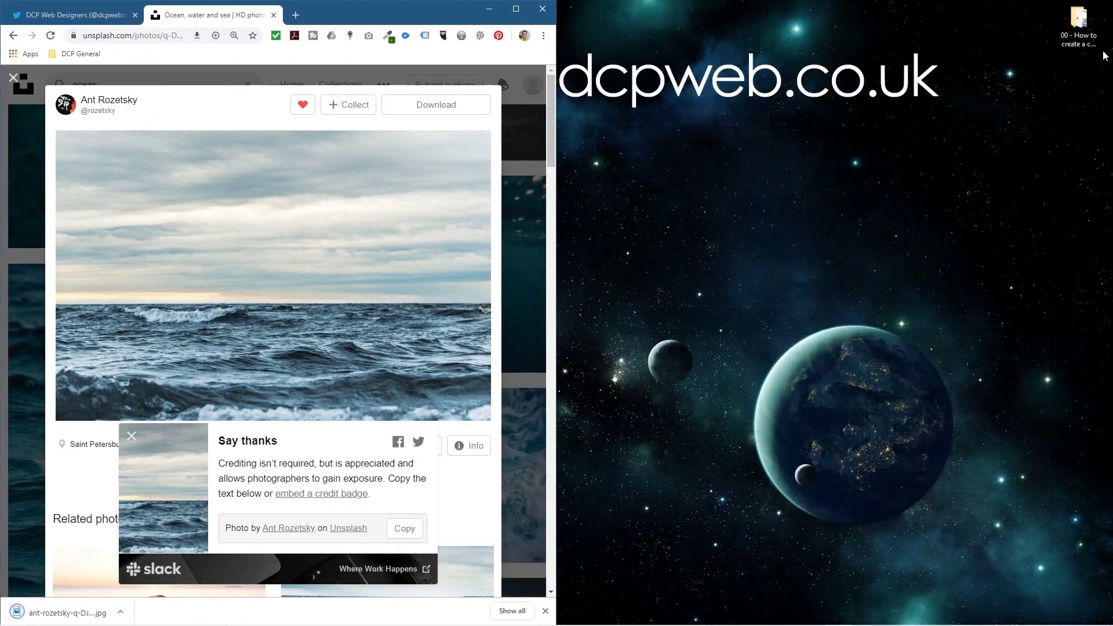
{"action": "double_click", "coordinate": [1081, 32]}
{"action": "left_click_drag", "start_coordinate": [39, 41], "coordinate": [641, 64]}
{"action": "left_click", "coordinate": [172, 36]}
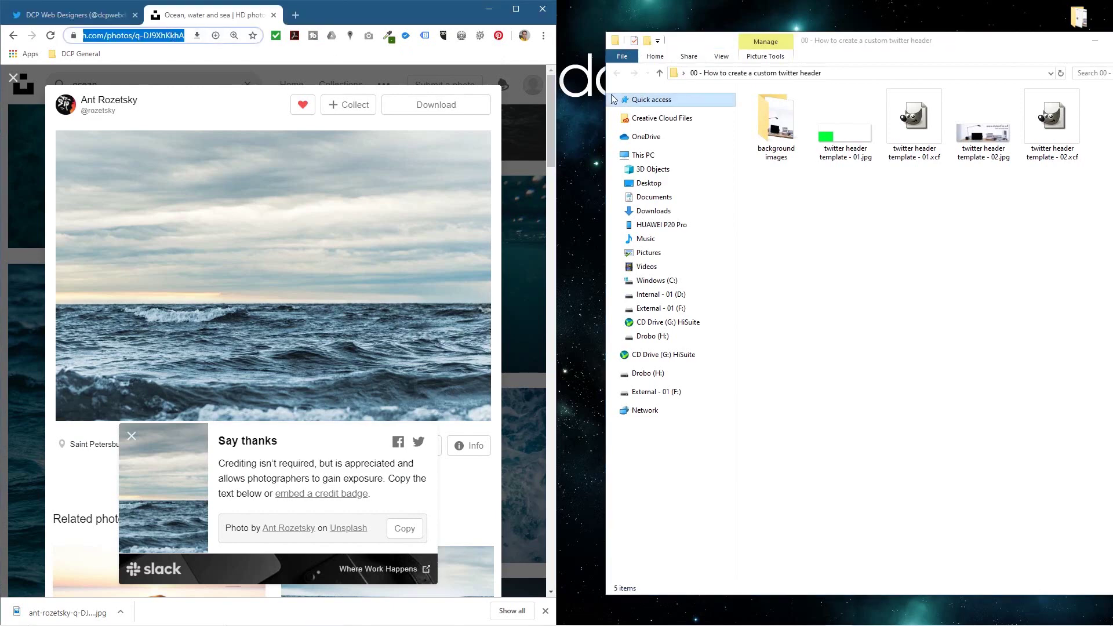
{"action": "key", "text": "alt+Tab"}
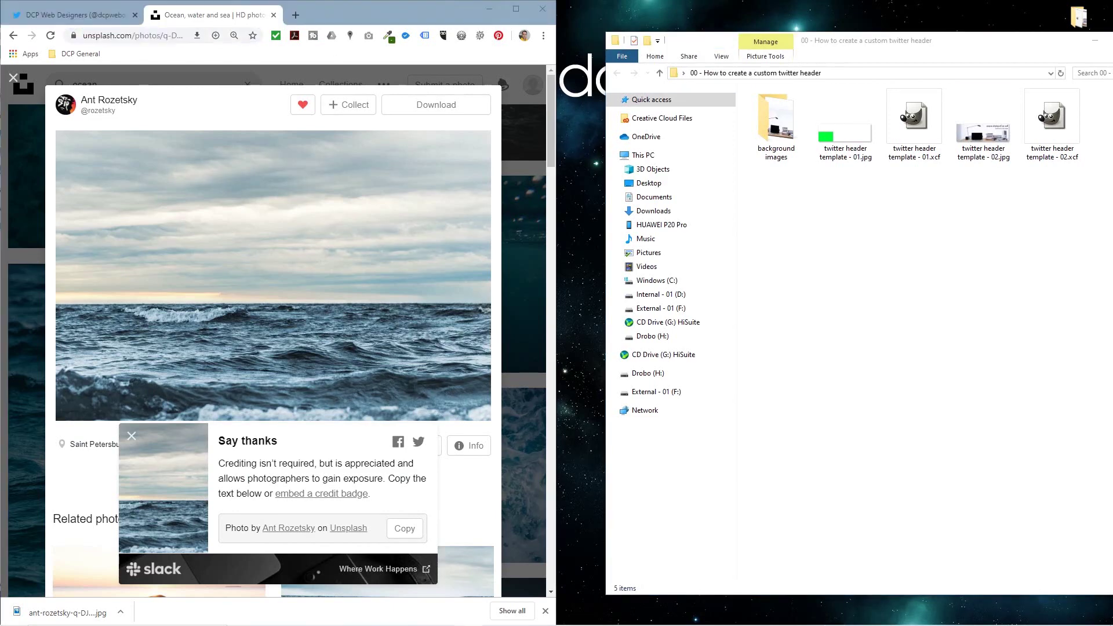
{"action": "left_click_drag", "start_coordinate": [90, 610], "coordinate": [782, 117]}
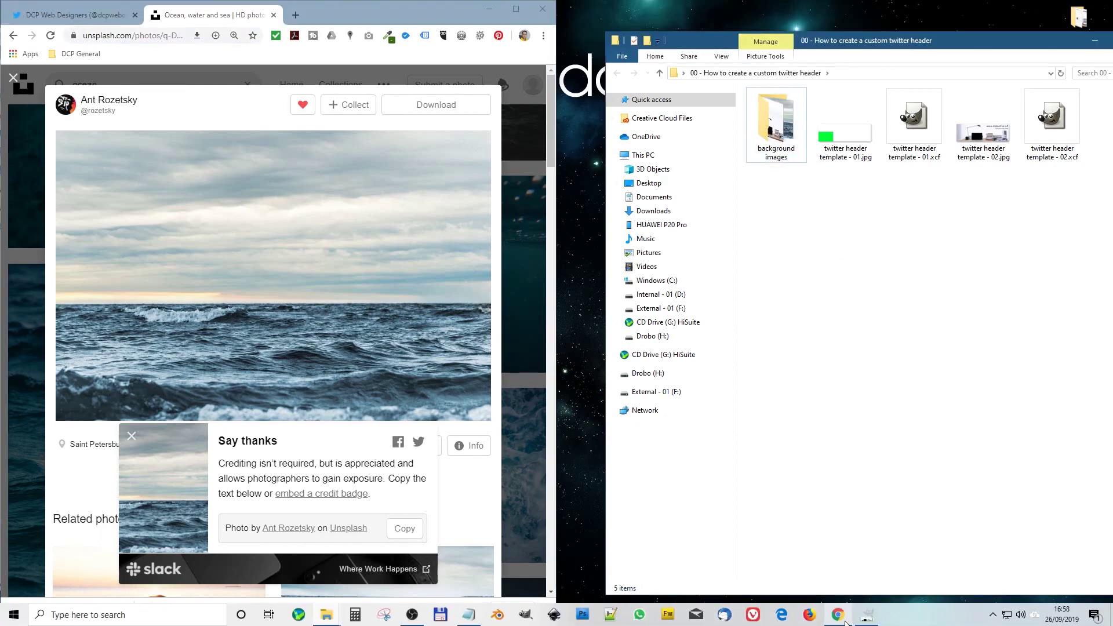
Switch to GIMP and add the ocean photo from the "background images" folder to the header image as a new layer
{"action": "left_click", "coordinate": [868, 614]}
{"action": "key", "text": "alt+Tab"}
{"action": "left_click_drag", "start_coordinate": [879, 45], "coordinate": [262, 37]}
{"action": "double_click", "coordinate": [157, 113]}
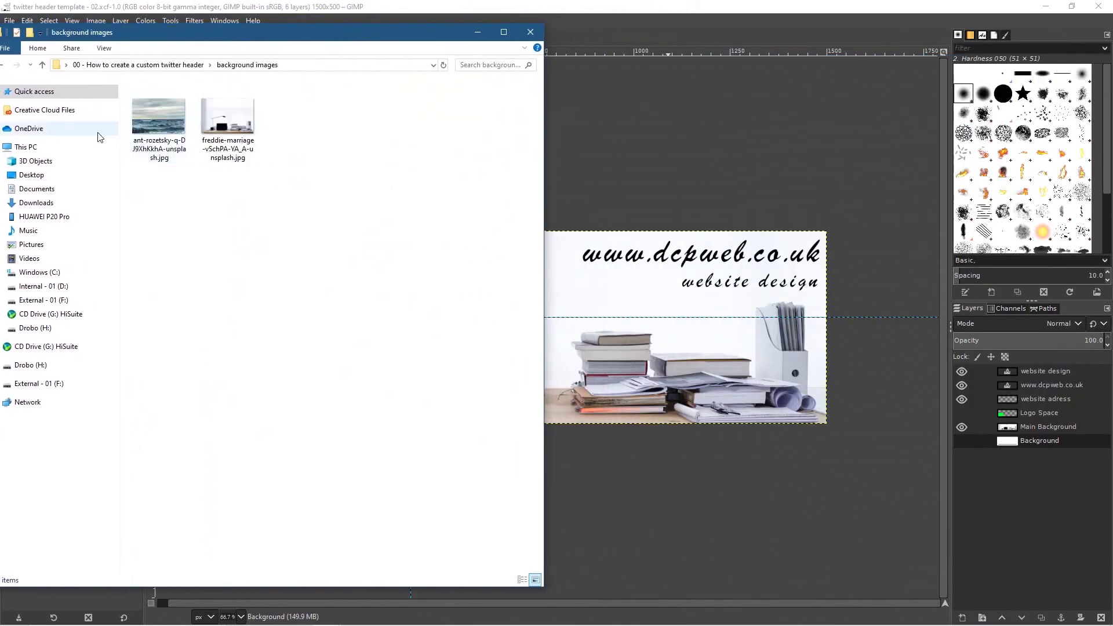
{"action": "left_click_drag", "start_coordinate": [157, 119], "coordinate": [1037, 465]}
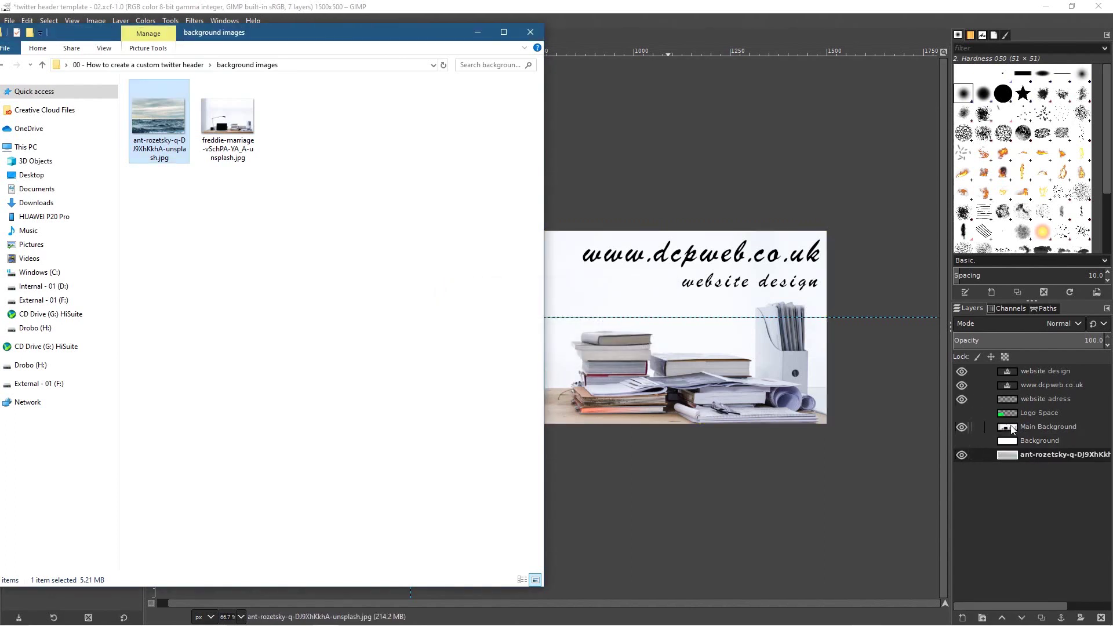
Rename the imported ocean photo layer as "Main Background - 02"
{"action": "left_click", "coordinate": [1037, 426]}
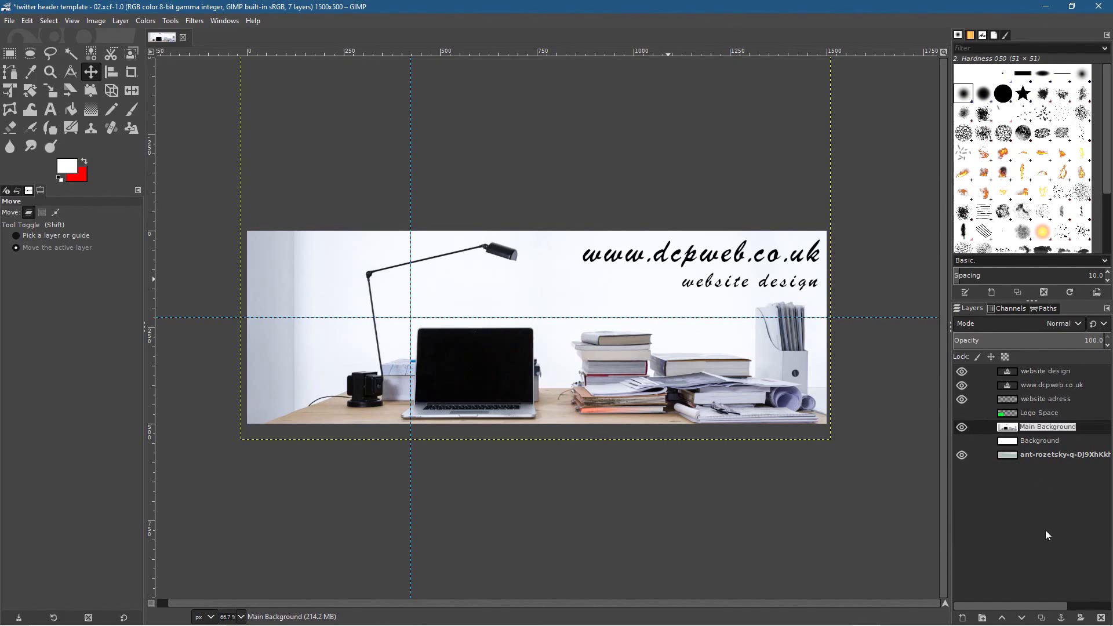
{"action": "double_click", "coordinate": [1050, 455]}
{"action": "type", "text": "Main Background"}
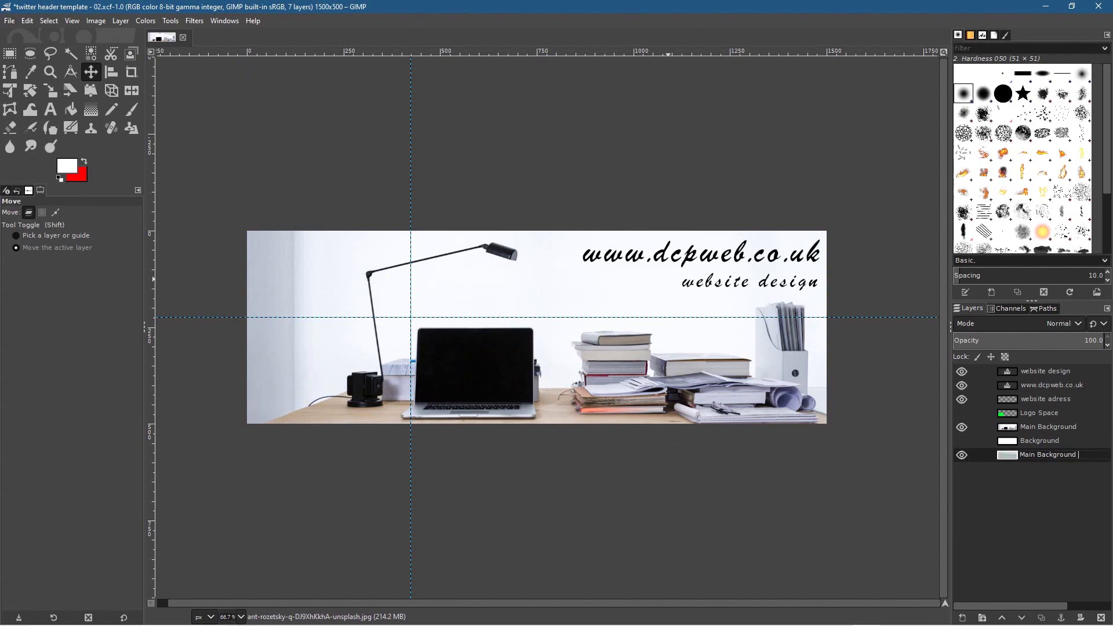
{"action": "key", "text": "Return"}
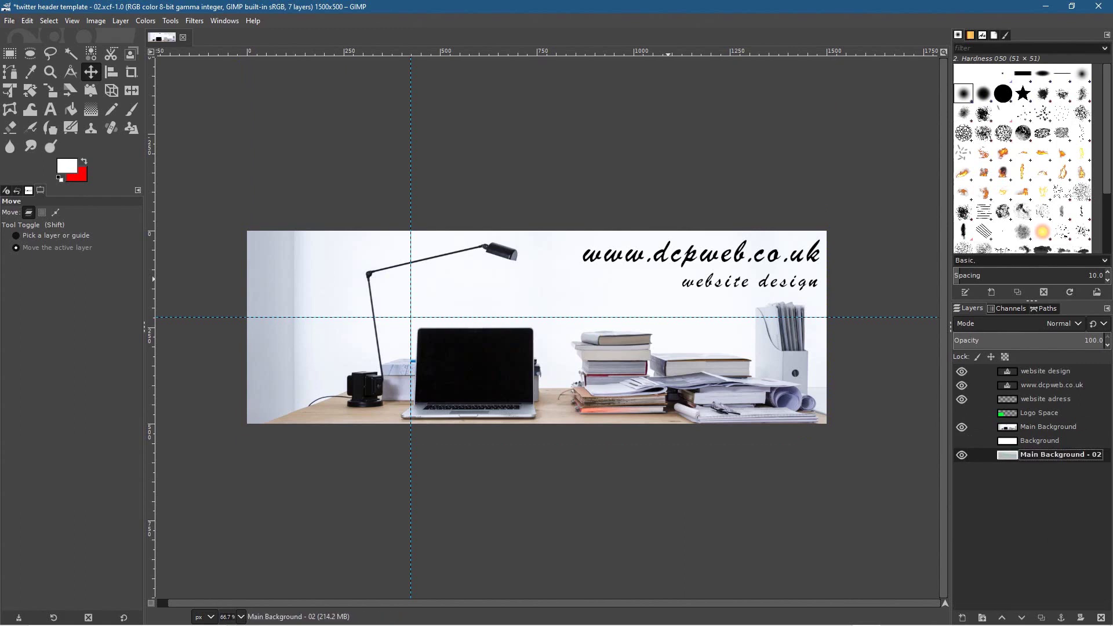
Hide the Main Background layer and move the Main Background - 02 layer directly above the Background layer
{"action": "left_click", "coordinate": [961, 428]}
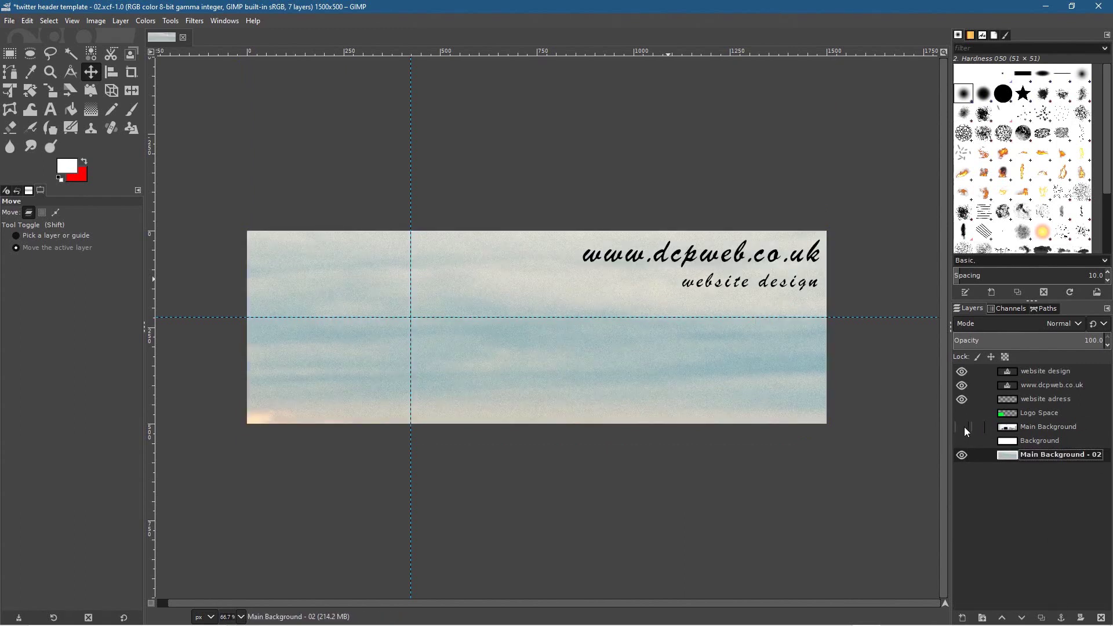
{"action": "left_click_drag", "start_coordinate": [1064, 458], "coordinate": [1061, 445]}
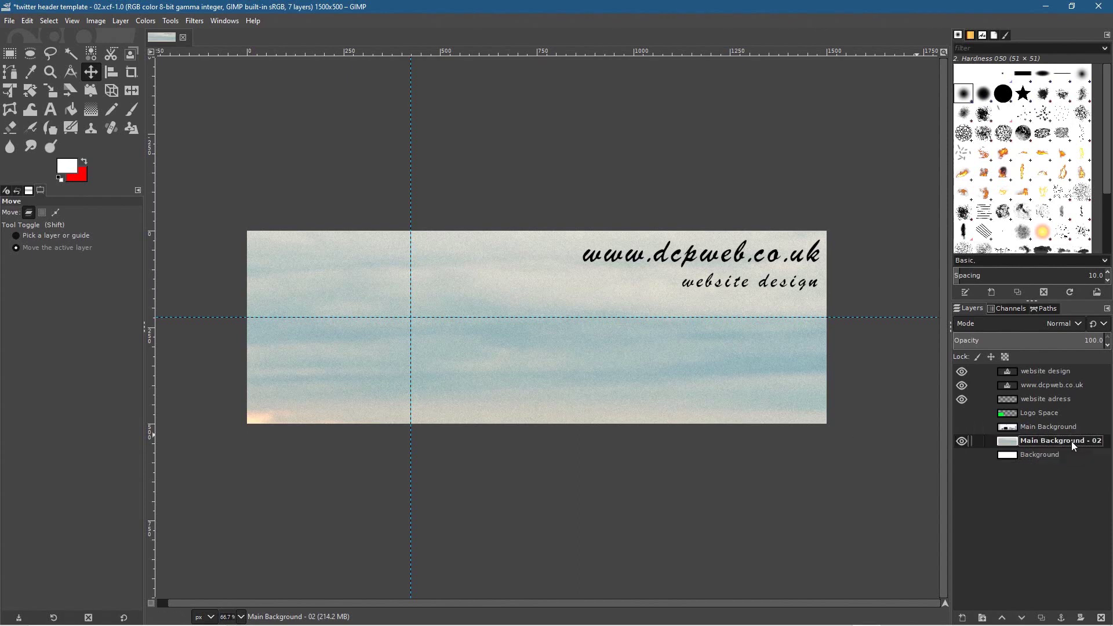
Lower the Main Background - 02 layer's opacity to 62.5 and scale the photo proportionally about its centre to about 1578 × 1052 px
{"action": "scroll", "coordinate": [616, 377], "scroll_direction": "down", "scroll_amount": 5, "text": "ctrl"}
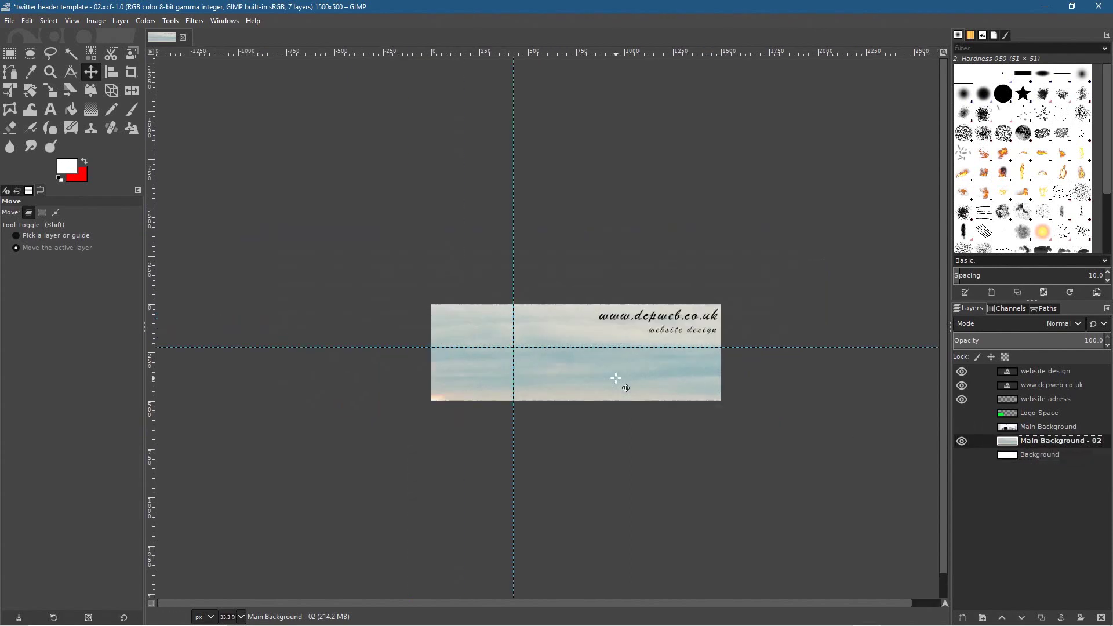
{"action": "scroll", "coordinate": [629, 375], "scroll_direction": "up", "scroll_amount": 1, "text": "ctrl"}
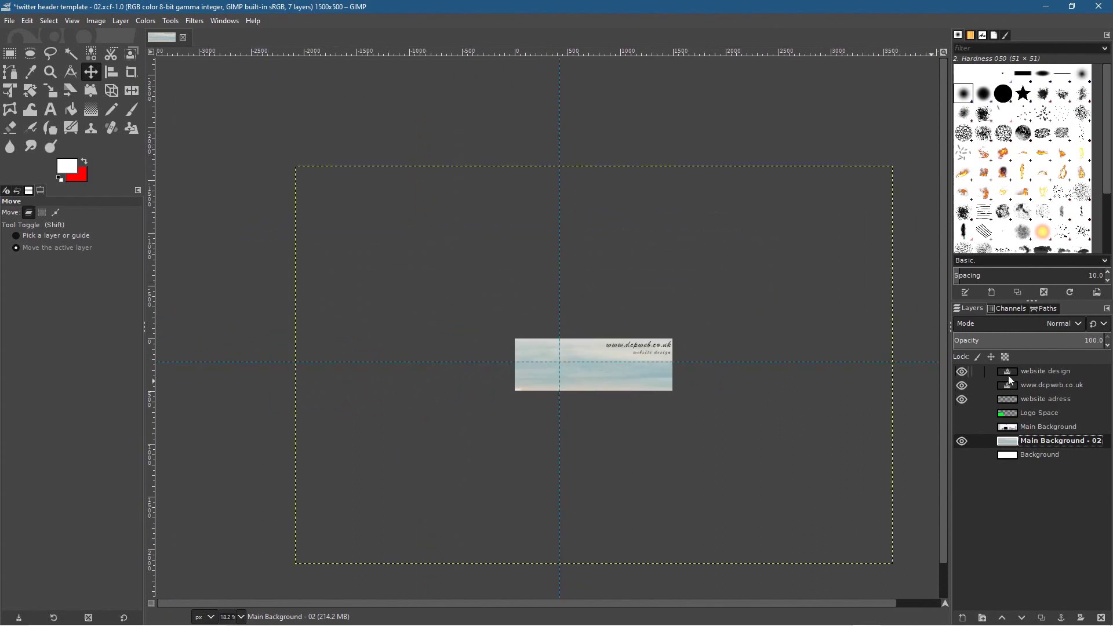
{"action": "left_click", "coordinate": [1059, 341]}
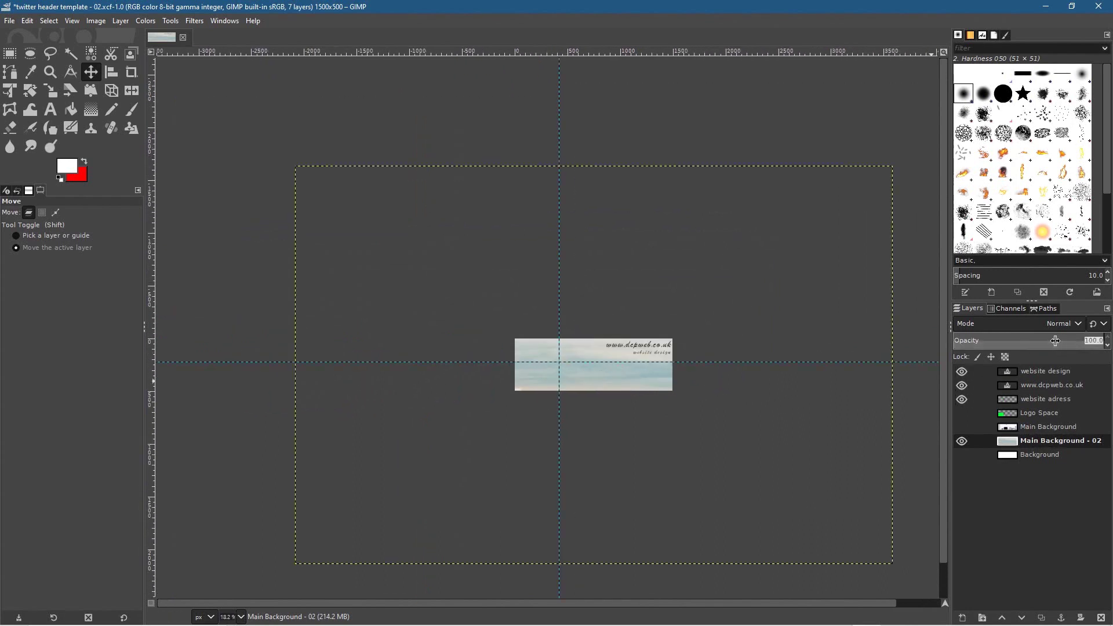
{"action": "mouse_move", "coordinate": [1050, 341]}
{"action": "left_mouse_down"}
{"action": "mouse_move", "coordinate": [1066, 341]}
{"action": "mouse_move", "coordinate": [1047, 341]}
{"action": "left_mouse_up"}
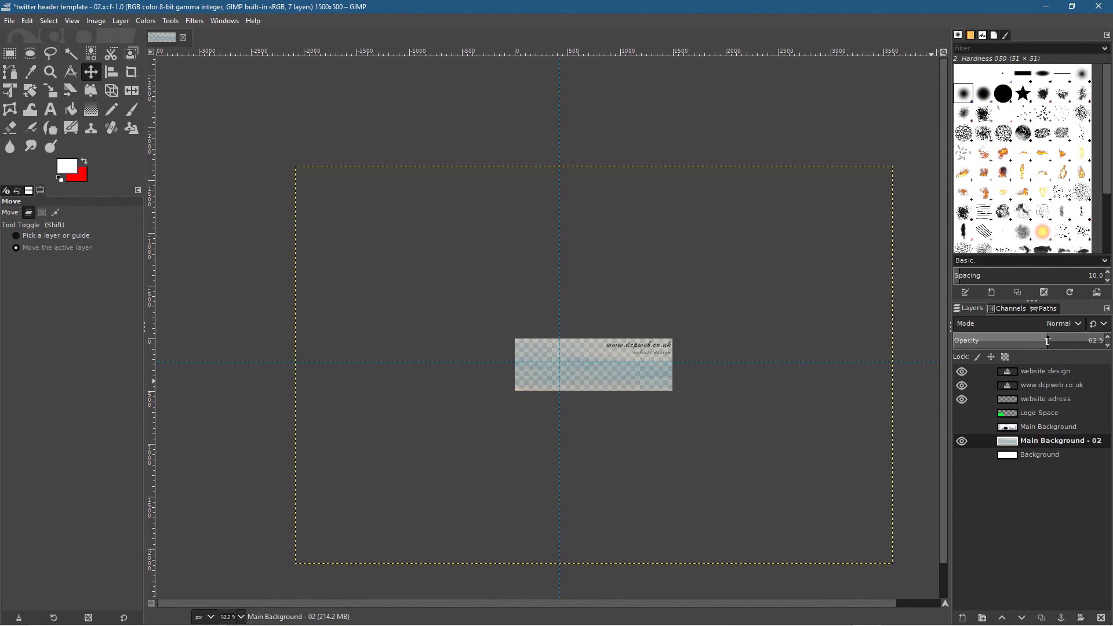
{"action": "left_click", "coordinate": [58, 94]}
{"action": "left_click", "coordinate": [371, 205]}
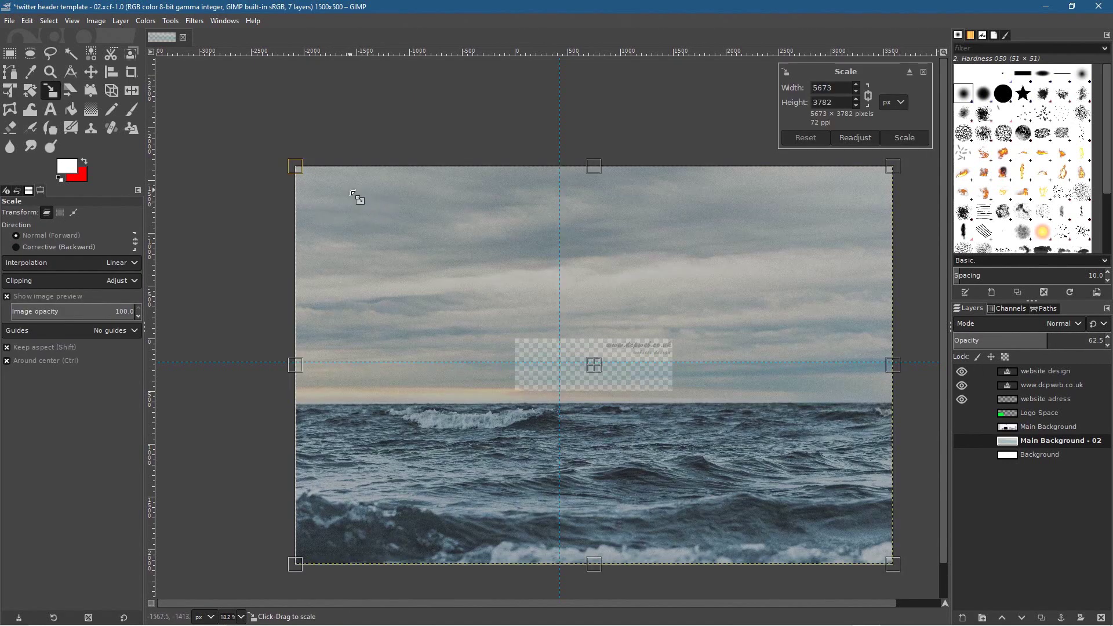
{"action": "left_click_drag", "start_coordinate": [323, 186], "coordinate": [825, 318]}
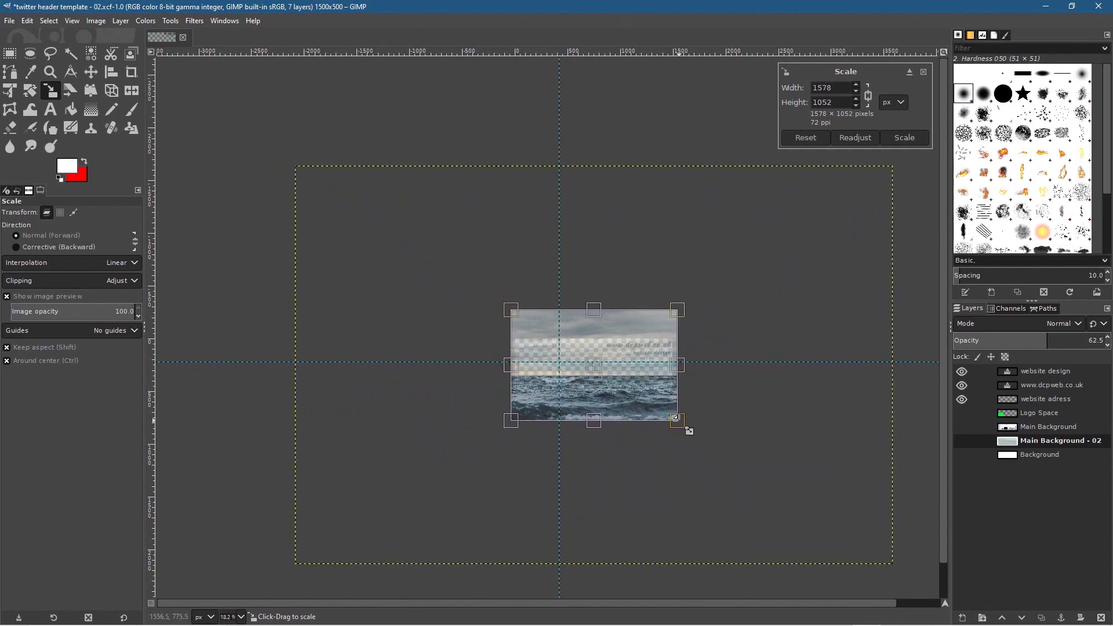
Position the scaled ocean photo with its horizon near the horizontal guide, apply the scaling, and set the layer's opacity to 100
{"action": "scroll", "coordinate": [676, 417], "scroll_direction": "up", "scroll_amount": 3}
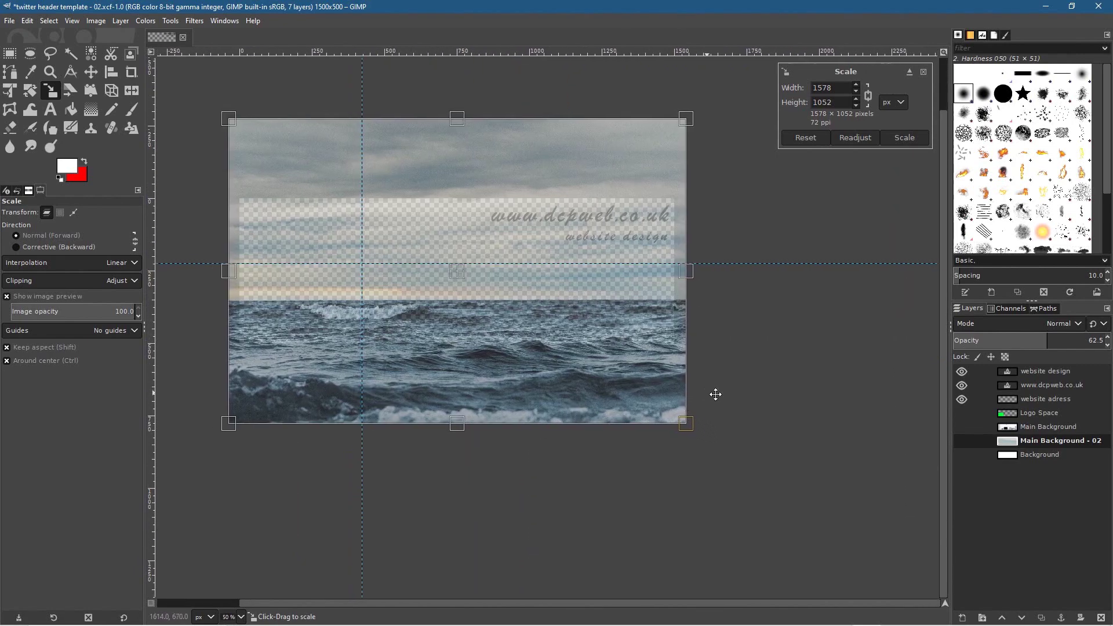
{"action": "scroll", "coordinate": [715, 400], "scroll_direction": "up", "scroll_amount": 2}
{"action": "scroll", "coordinate": [712, 429], "scroll_direction": "left", "scroll_amount": 2}
{"action": "scroll", "coordinate": [545, 355], "scroll_direction": "up", "scroll_amount": 1}
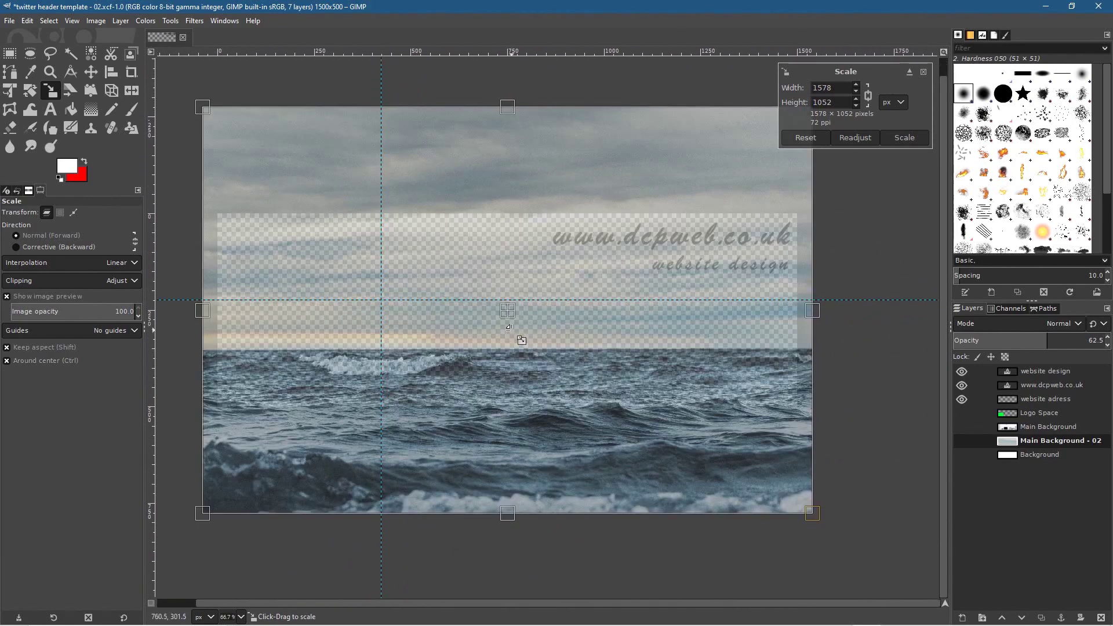
{"action": "left_click_drag", "start_coordinate": [509, 310], "coordinate": [521, 274]}
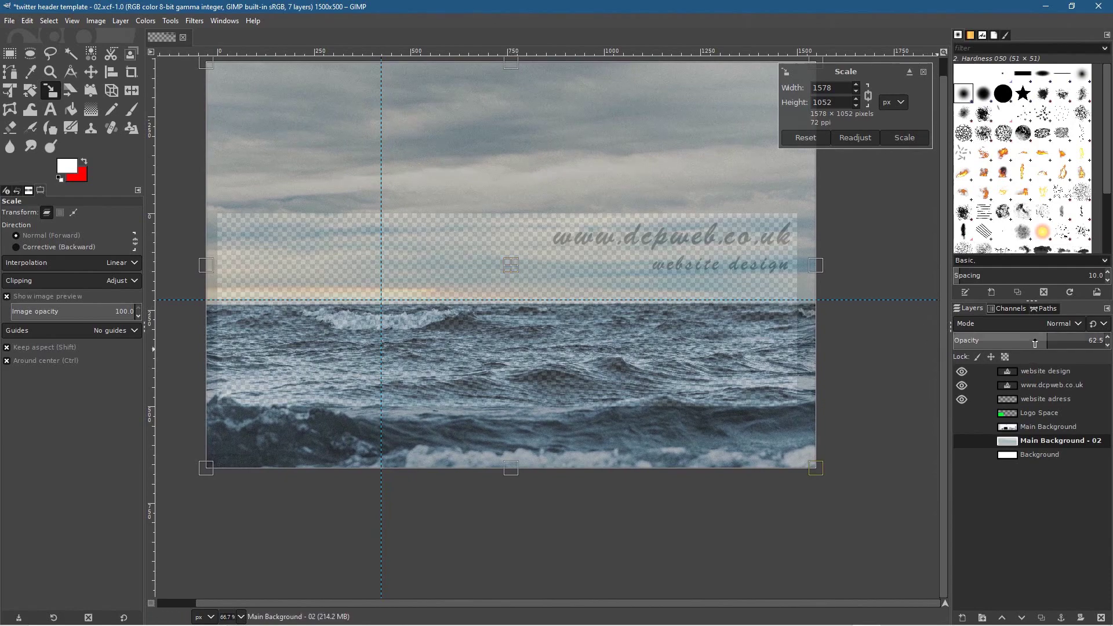
{"action": "left_click", "coordinate": [1014, 340]}
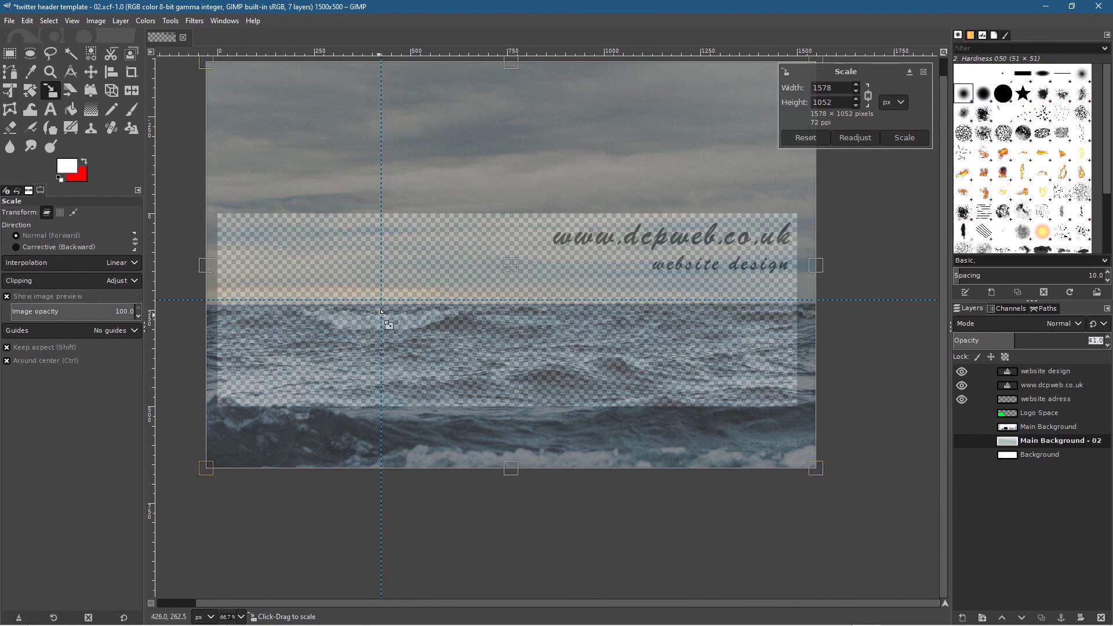
{"action": "left_click", "coordinate": [912, 141]}
{"action": "left_click_drag", "start_coordinate": [1014, 342], "coordinate": [1084, 341]}
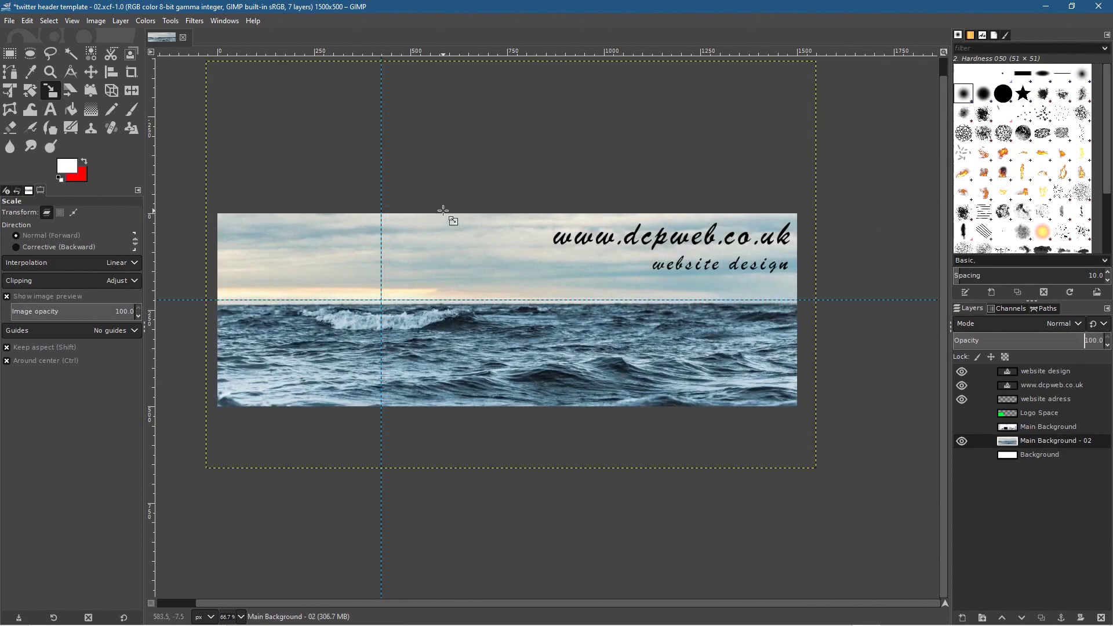
Save the project as a new file named "twitter header template - 03.xcf"
{"action": "left_click", "coordinate": [10, 21]}
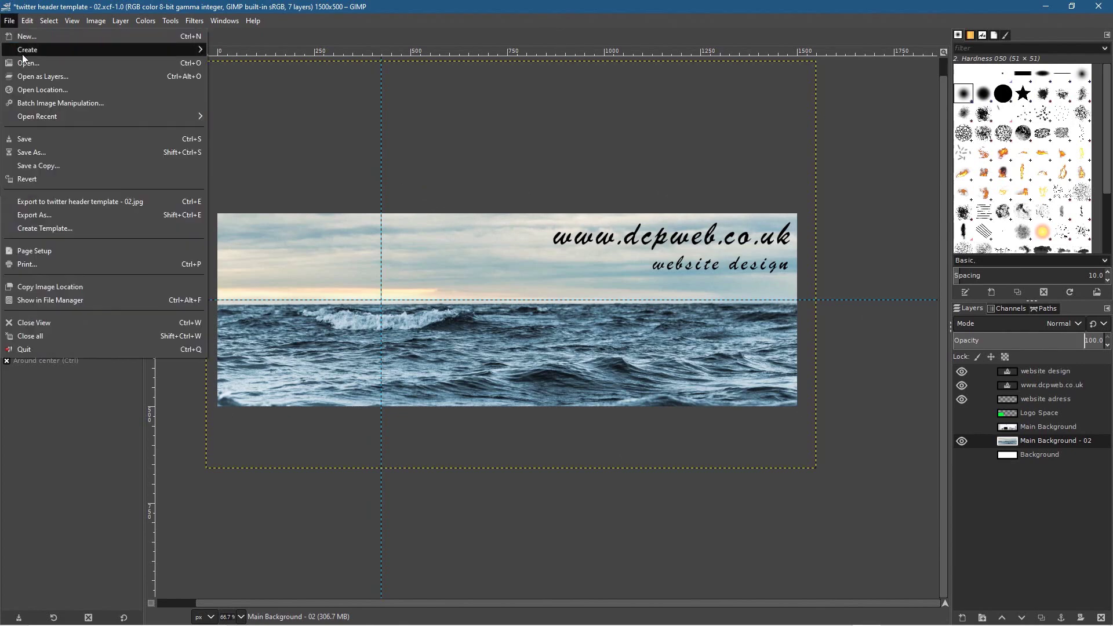
{"action": "left_click", "coordinate": [55, 151]}
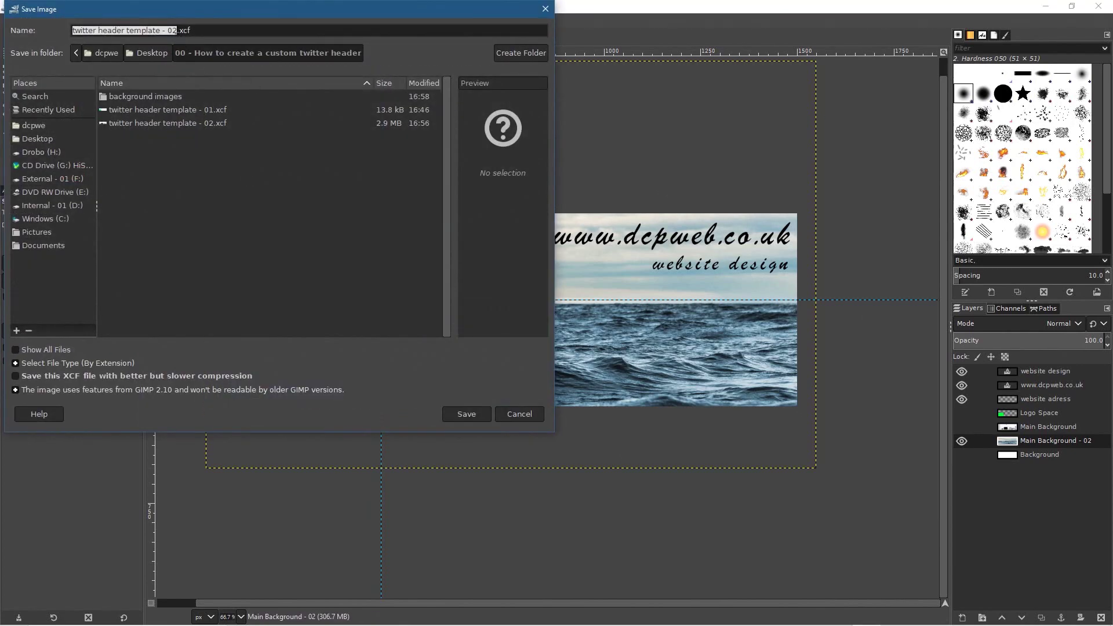
{"action": "key", "text": "Right"}
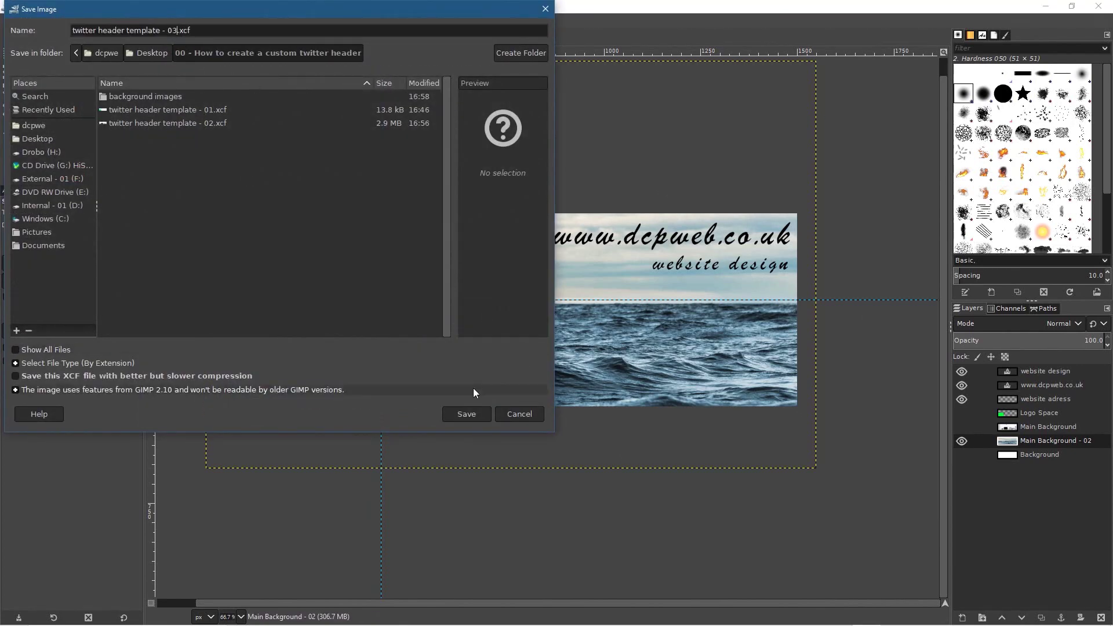
{"action": "left_click", "coordinate": [465, 413]}
Export the ocean header as "twitter header template - 03.jpg" with JPEG quality 100
{"action": "left_click", "coordinate": [10, 20]}
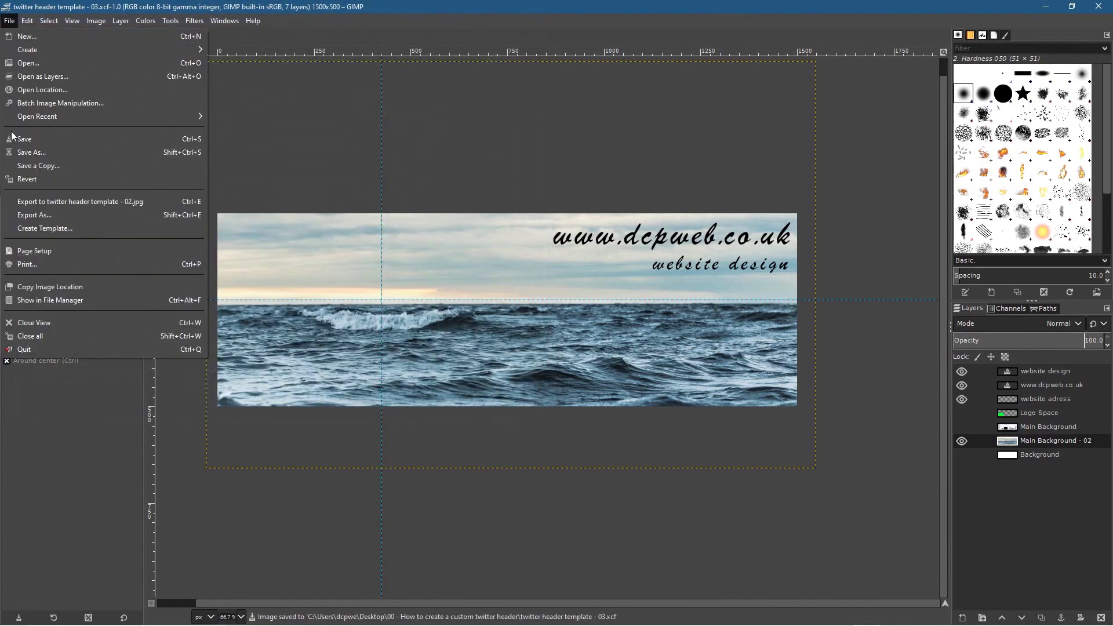
{"action": "left_click", "coordinate": [35, 216]}
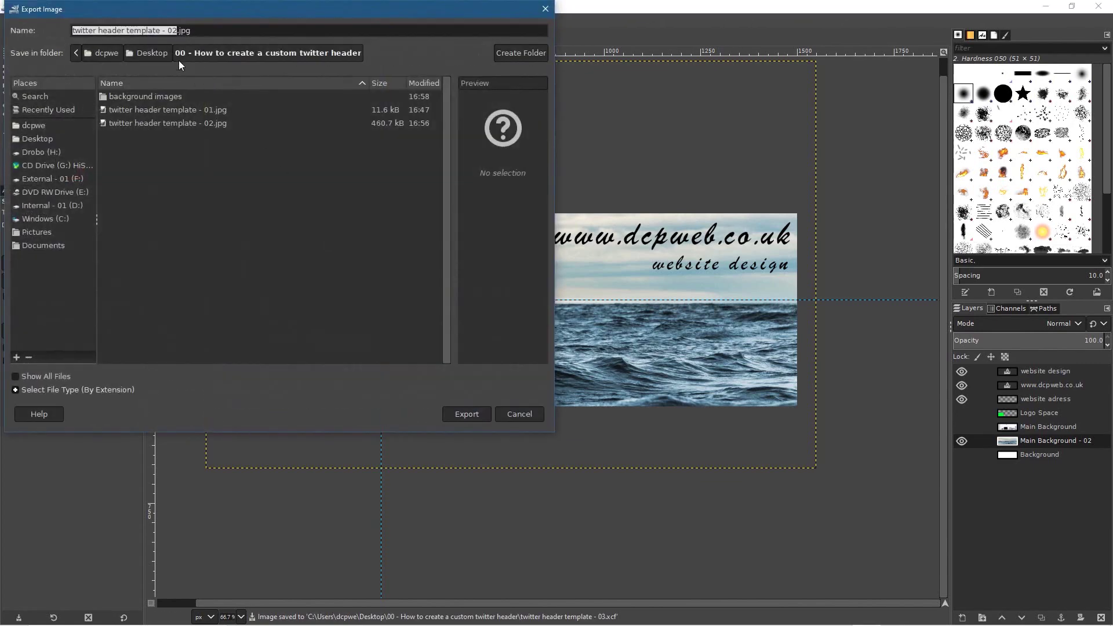
{"action": "key", "text": "Right"}
{"action": "key", "text": "BackSpace"}
{"action": "type", "text": "3"}
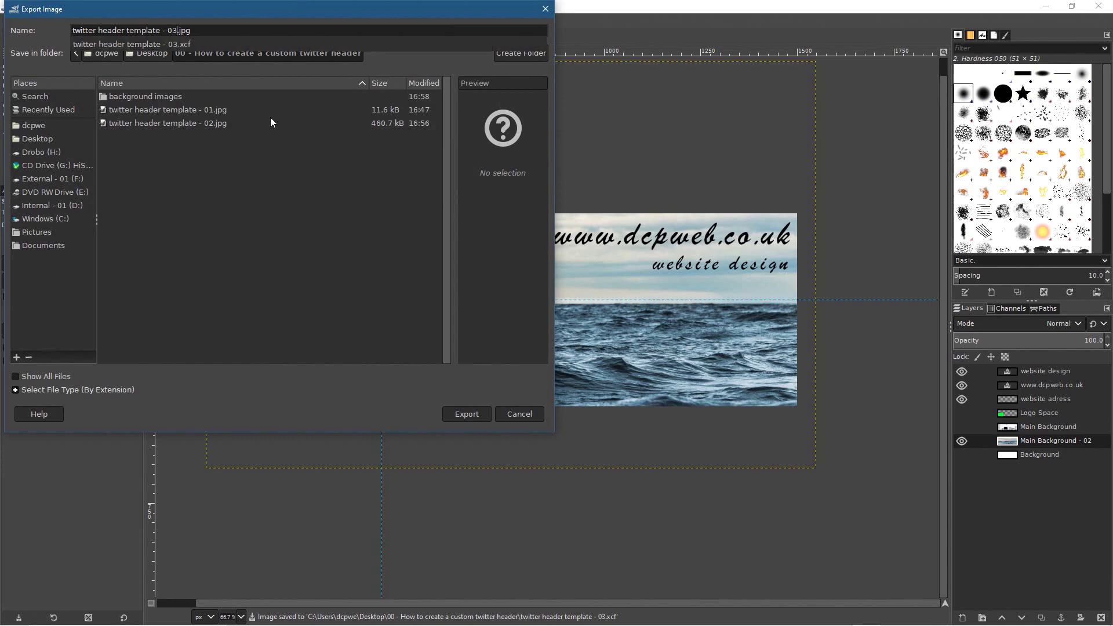
{"action": "left_click", "coordinate": [482, 413]}
{"action": "left_click", "coordinate": [469, 415]}
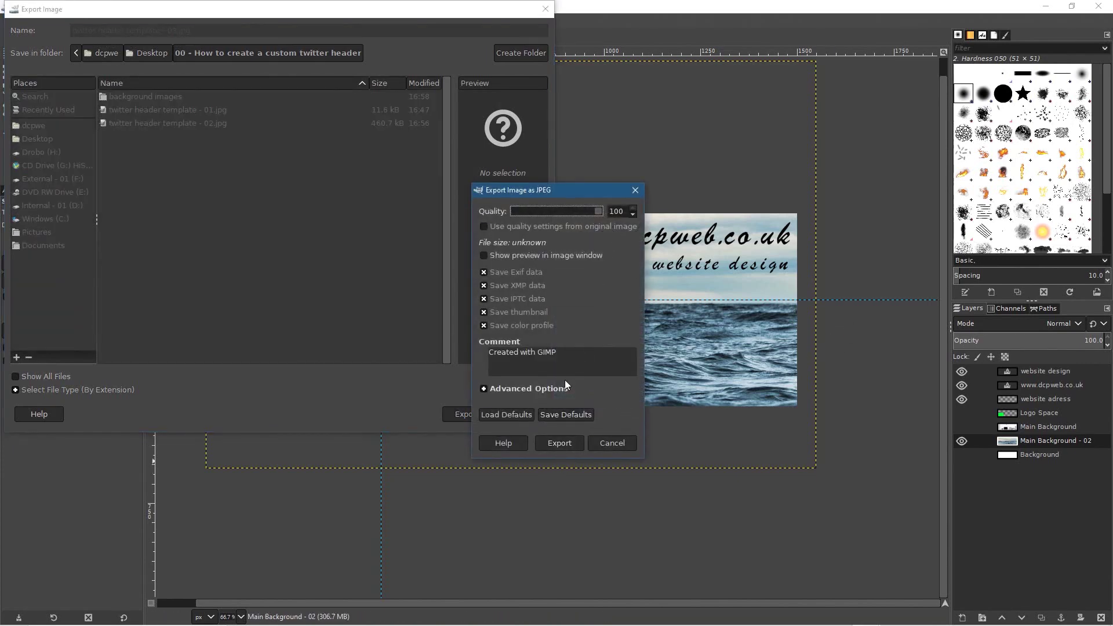
{"action": "left_click", "coordinate": [559, 443]}
{"action": "left_click", "coordinate": [872, 356]}
{"action": "key", "text": "Escape"}
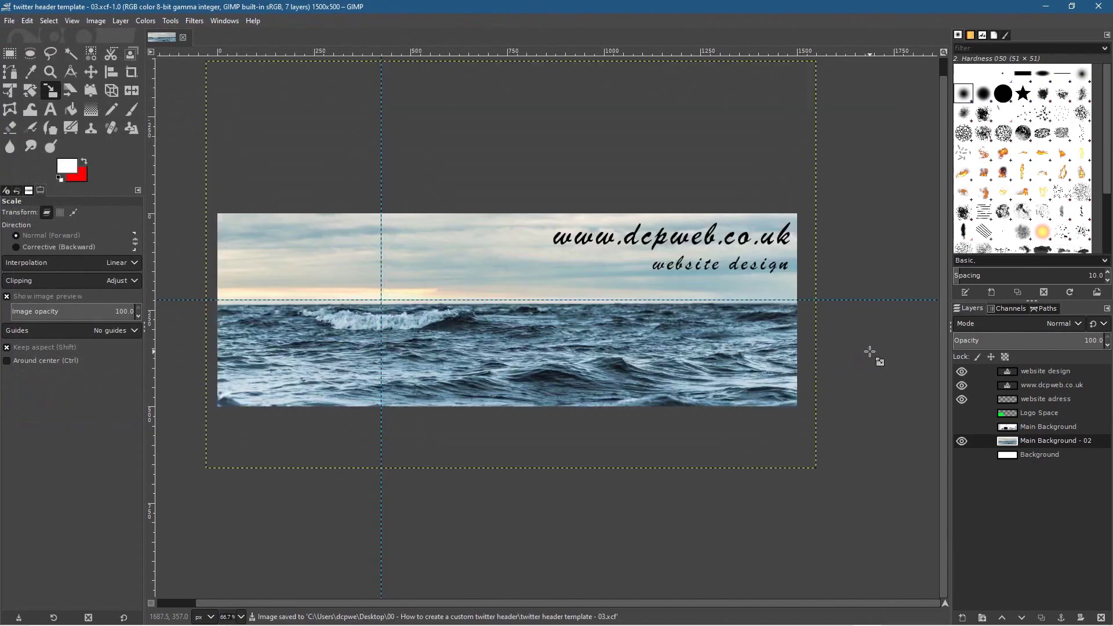
Return to the Twitter profile in a maximized browser, closing the background images folder, the Unsplash page and the downloads bar
{"action": "left_click", "coordinate": [1046, 7]}
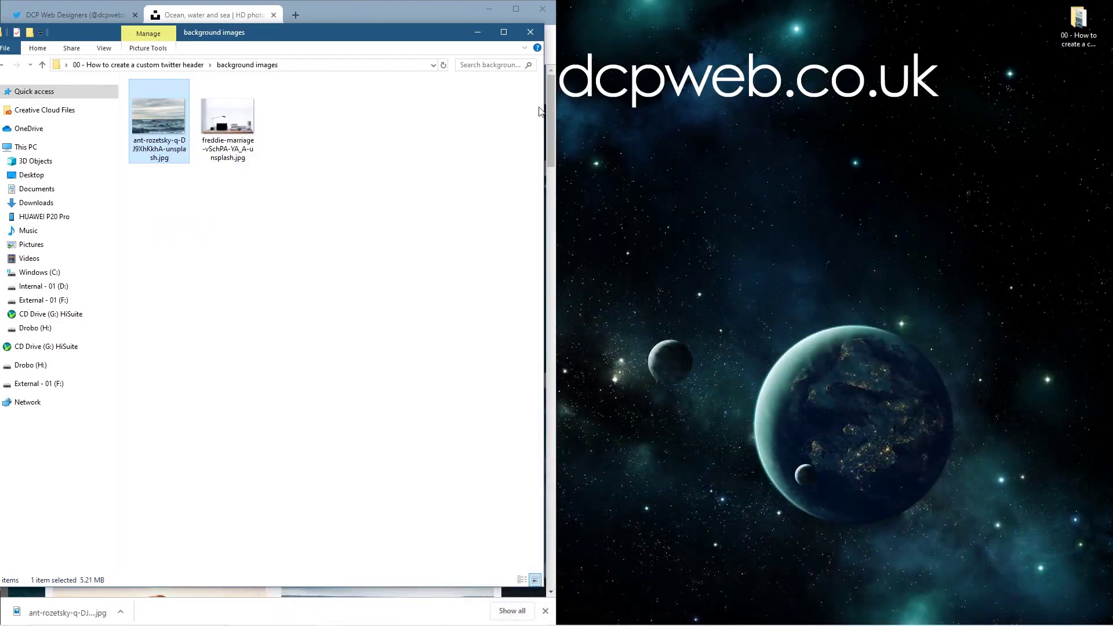
{"action": "left_click", "coordinate": [529, 32]}
{"action": "left_click", "coordinate": [516, 10]}
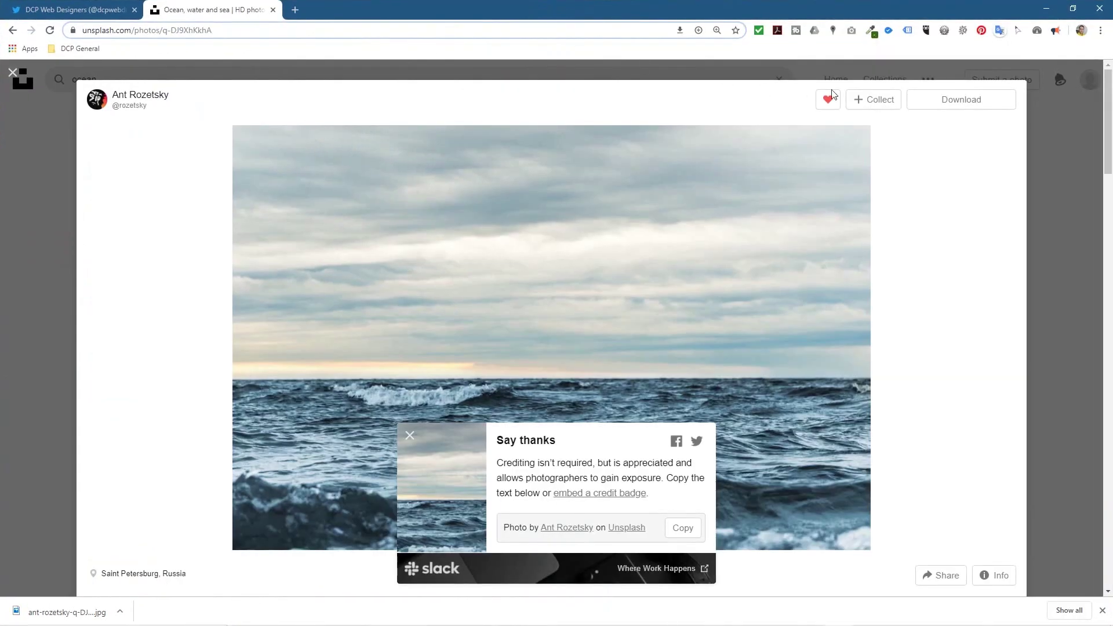
{"action": "left_click", "coordinate": [273, 10]}
{"action": "left_click", "coordinate": [1102, 610]}
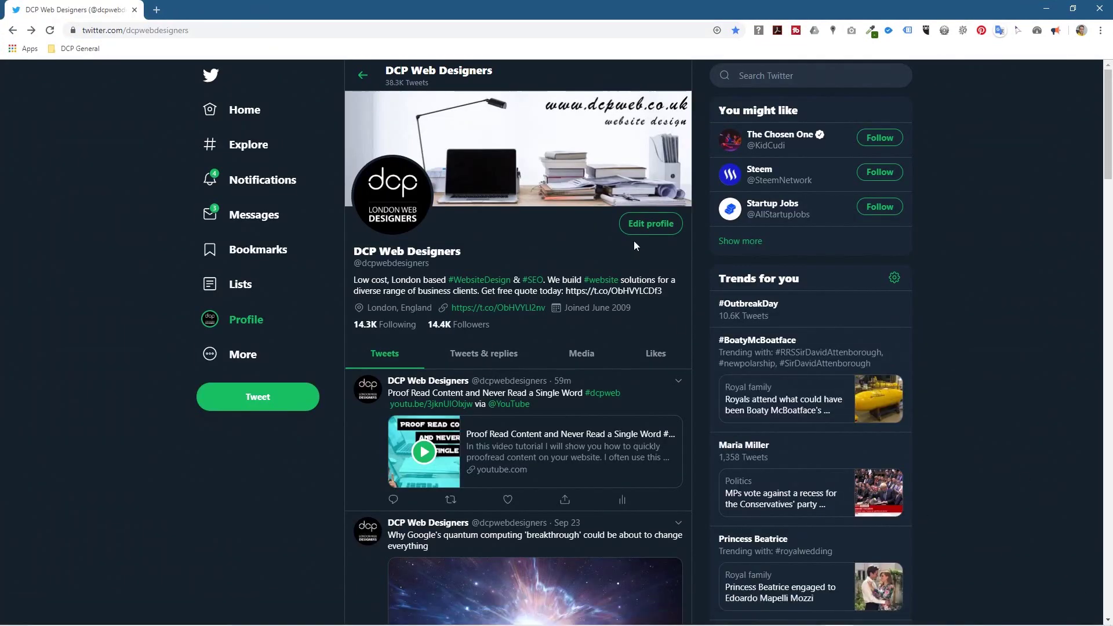
Replace the Twitter profile's header image with "twitter header template - 03.jpg", apply the crop at minimum zoom, and save the profile
{"action": "left_click", "coordinate": [641, 225]}
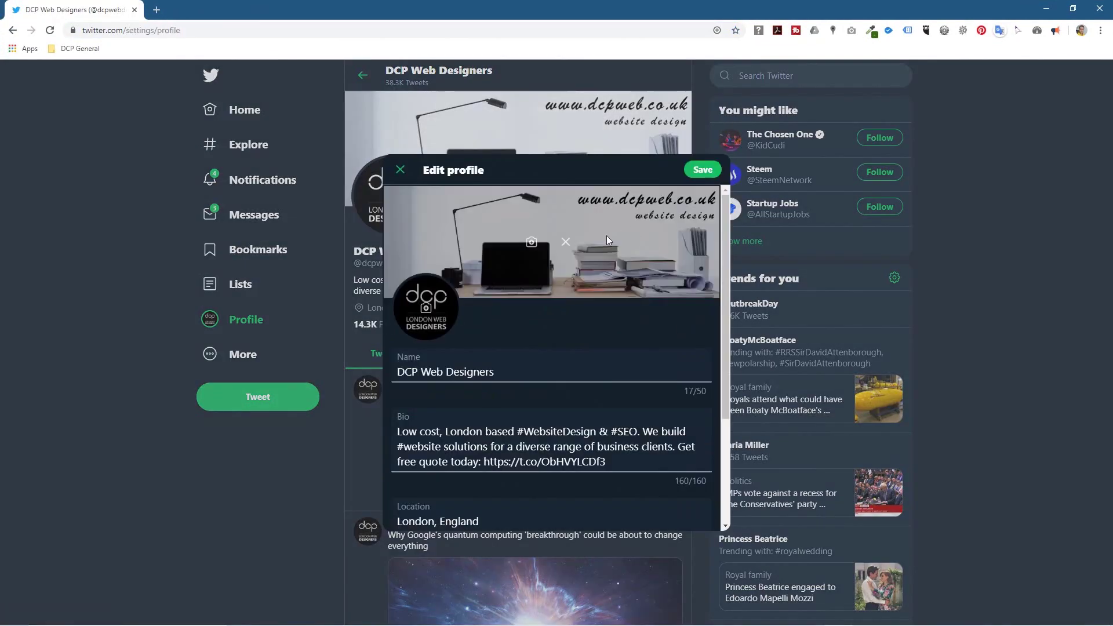
{"action": "left_click", "coordinate": [531, 241]}
{"action": "left_click", "coordinate": [337, 110]}
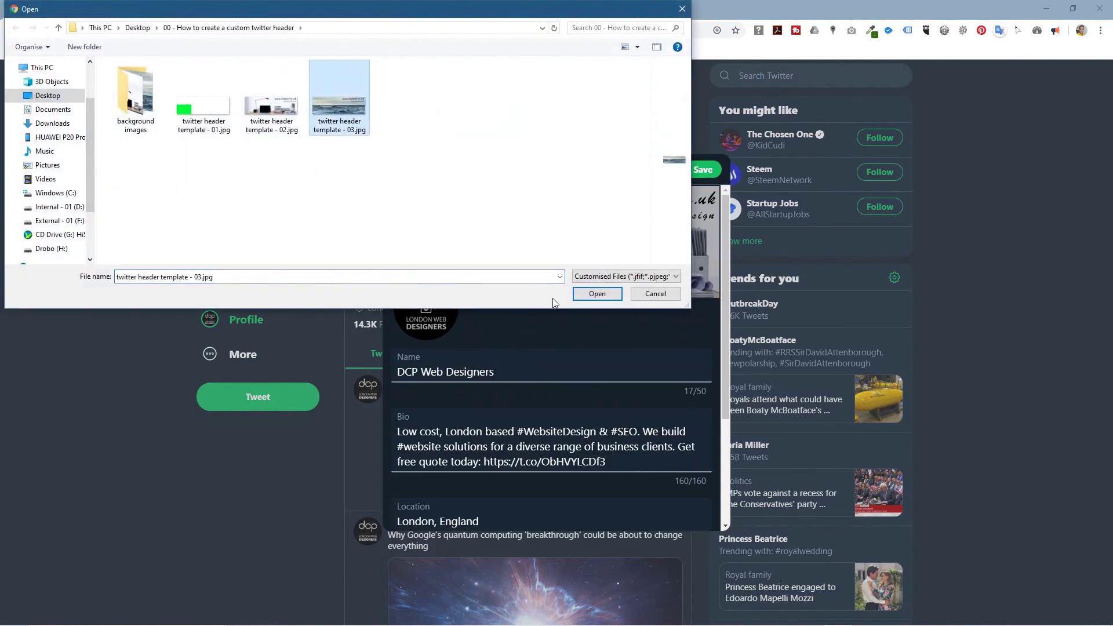
{"action": "left_click", "coordinate": [597, 294]}
{"action": "left_click_drag", "start_coordinate": [468, 532], "coordinate": [442, 531]}
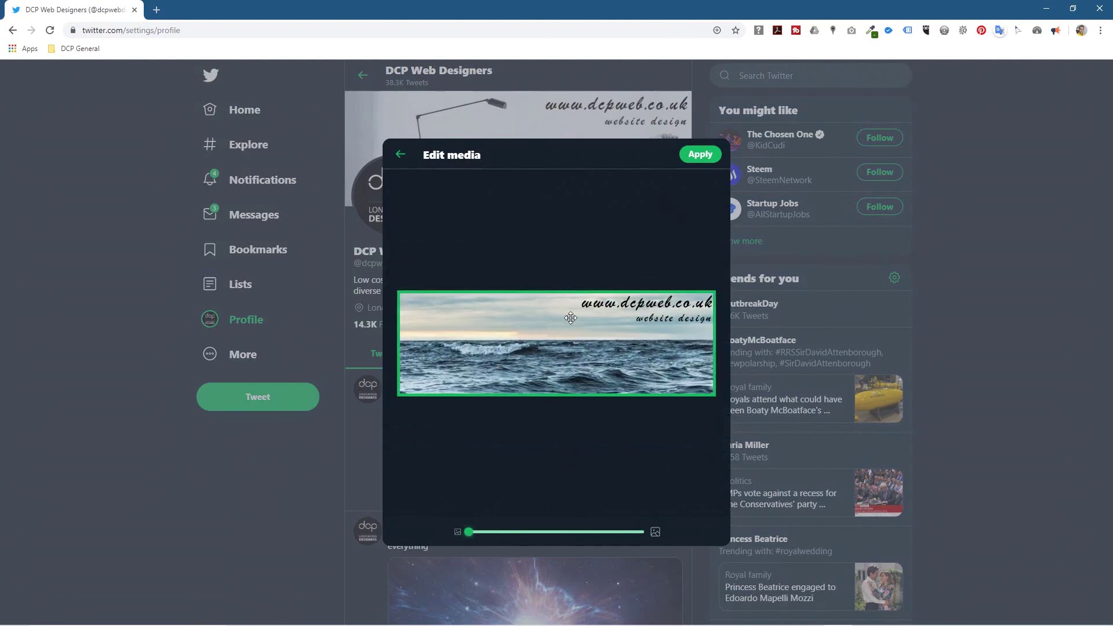
{"action": "left_click", "coordinate": [700, 156]}
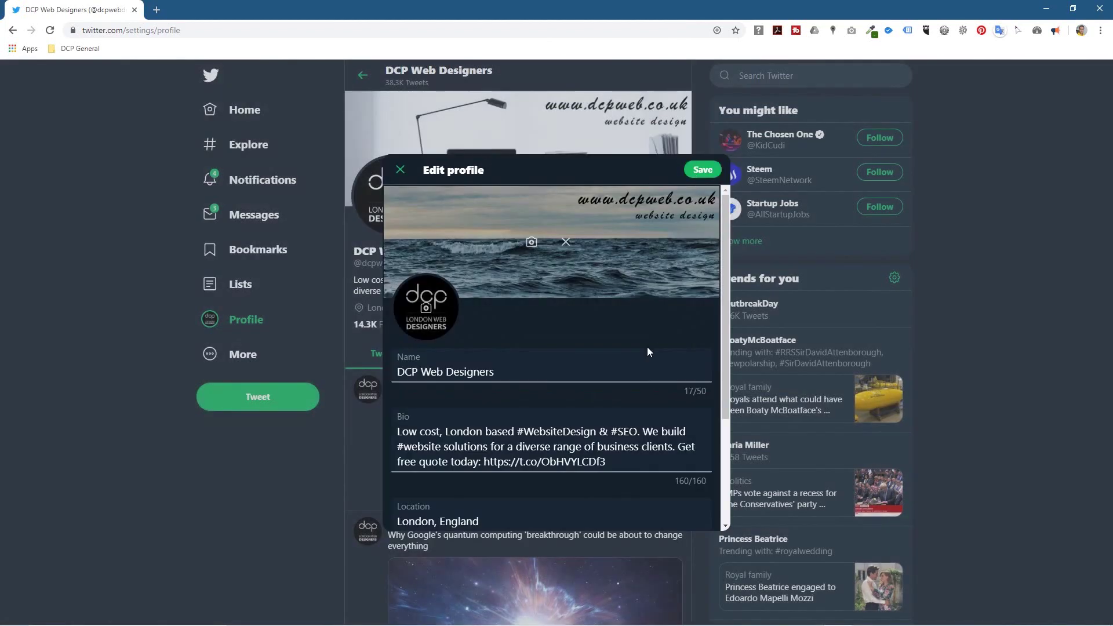
{"action": "left_click", "coordinate": [700, 171]}
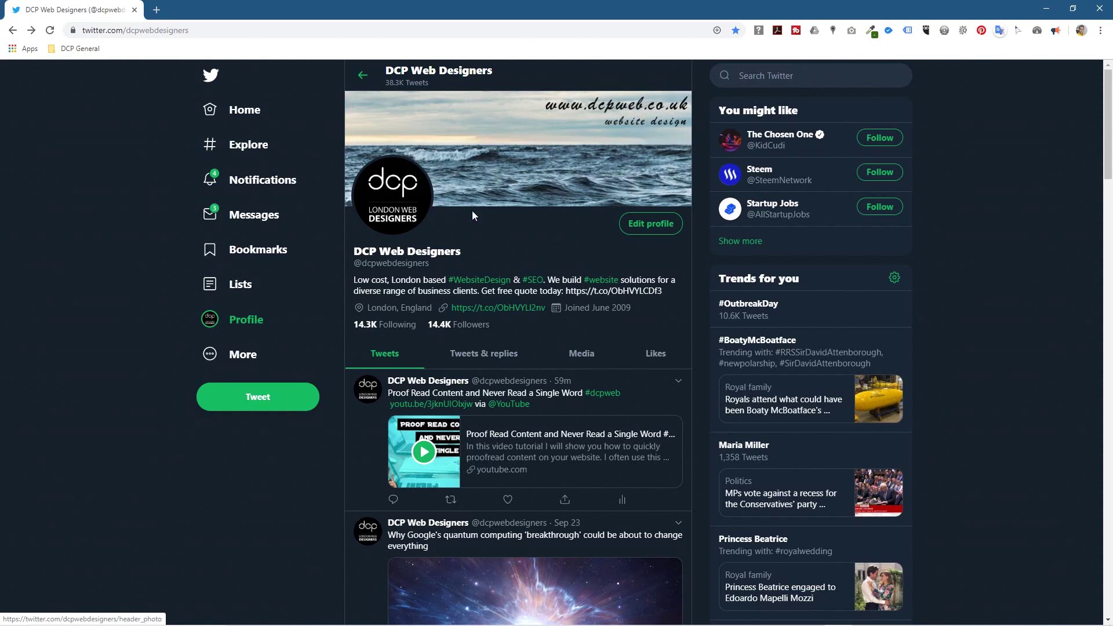
Change the profile header back to the desk image "twitter header template - 02.jpg", apply it uncropped, and save the profile
{"action": "left_click", "coordinate": [670, 229]}
{"action": "left_click", "coordinate": [535, 245]}
{"action": "double_click", "coordinate": [335, 106]}
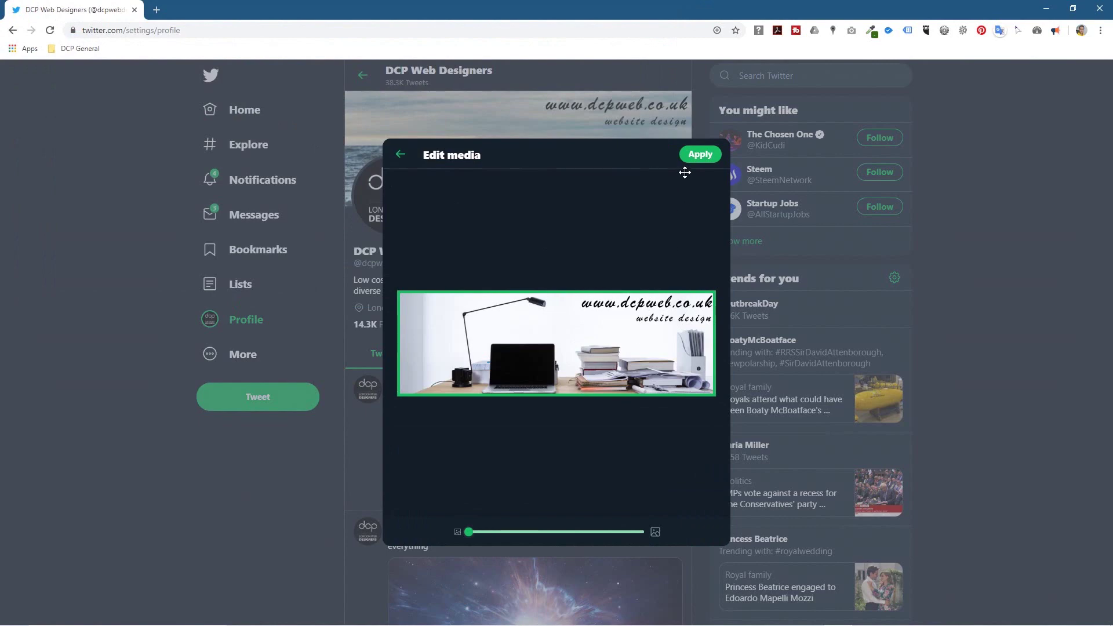
{"action": "left_click", "coordinate": [698, 155]}
{"action": "left_click", "coordinate": [698, 170]}
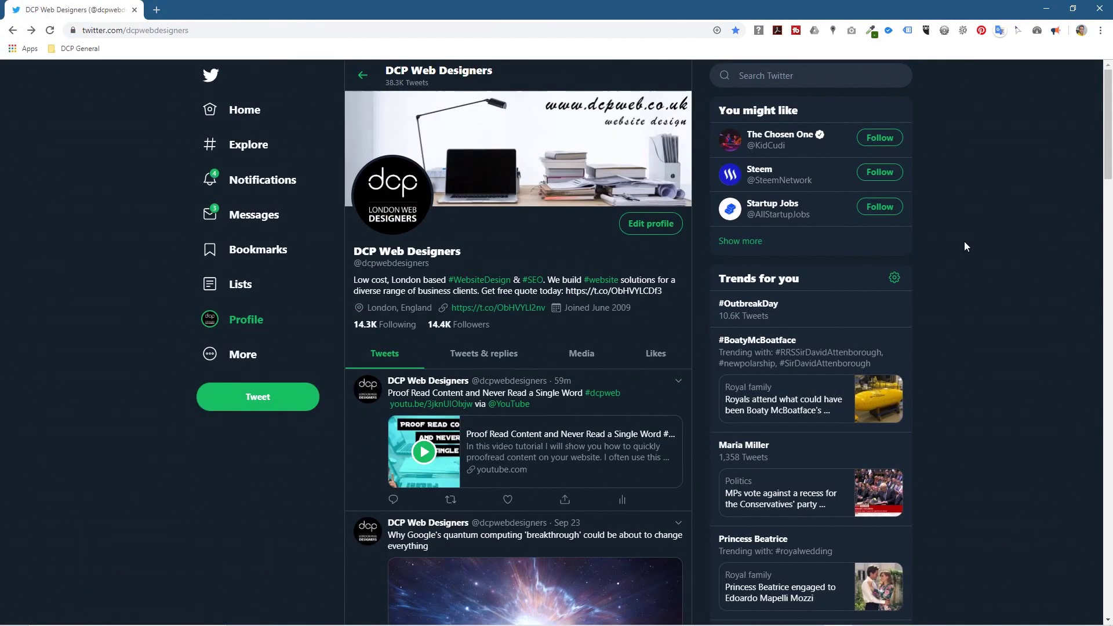
Minimize the browser and close the open folder window to return to the desktop
{"action": "left_click", "coordinate": [1045, 9]}
{"action": "left_click", "coordinate": [524, 36]}
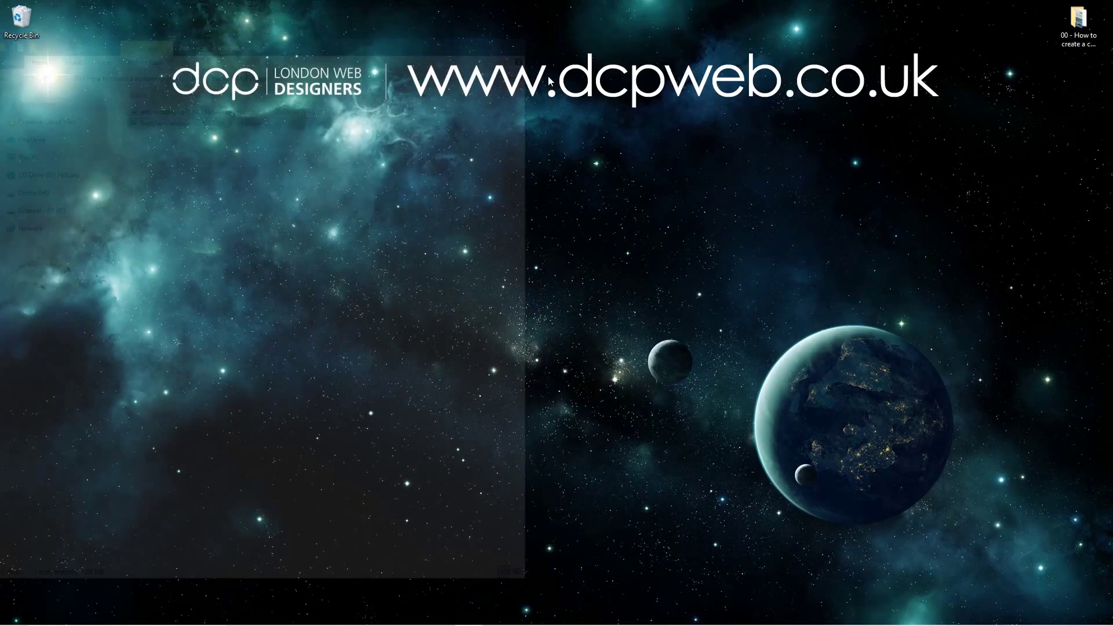